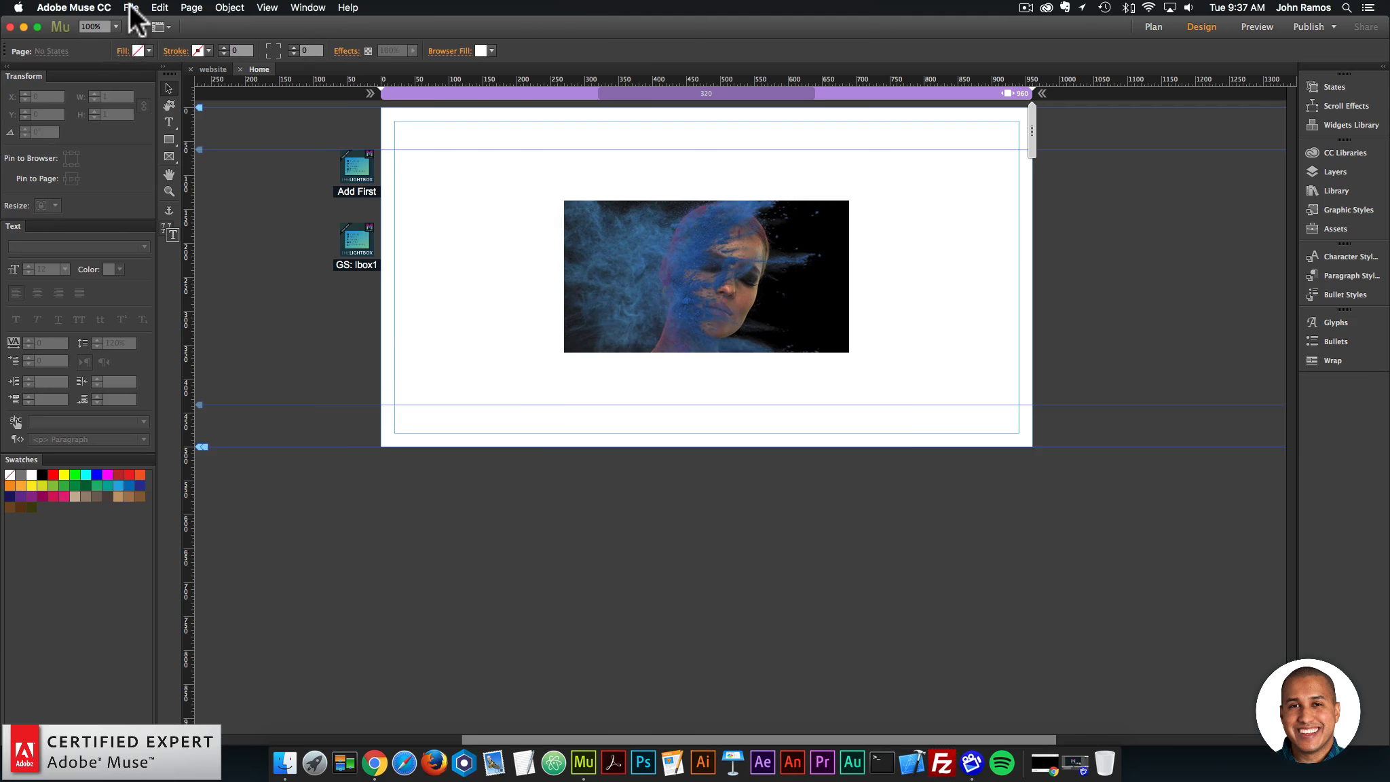
Step: Preview the page in the browser and play the image's linked video in the lightbox, pausing it partway
click(131, 7)
click(175, 223)
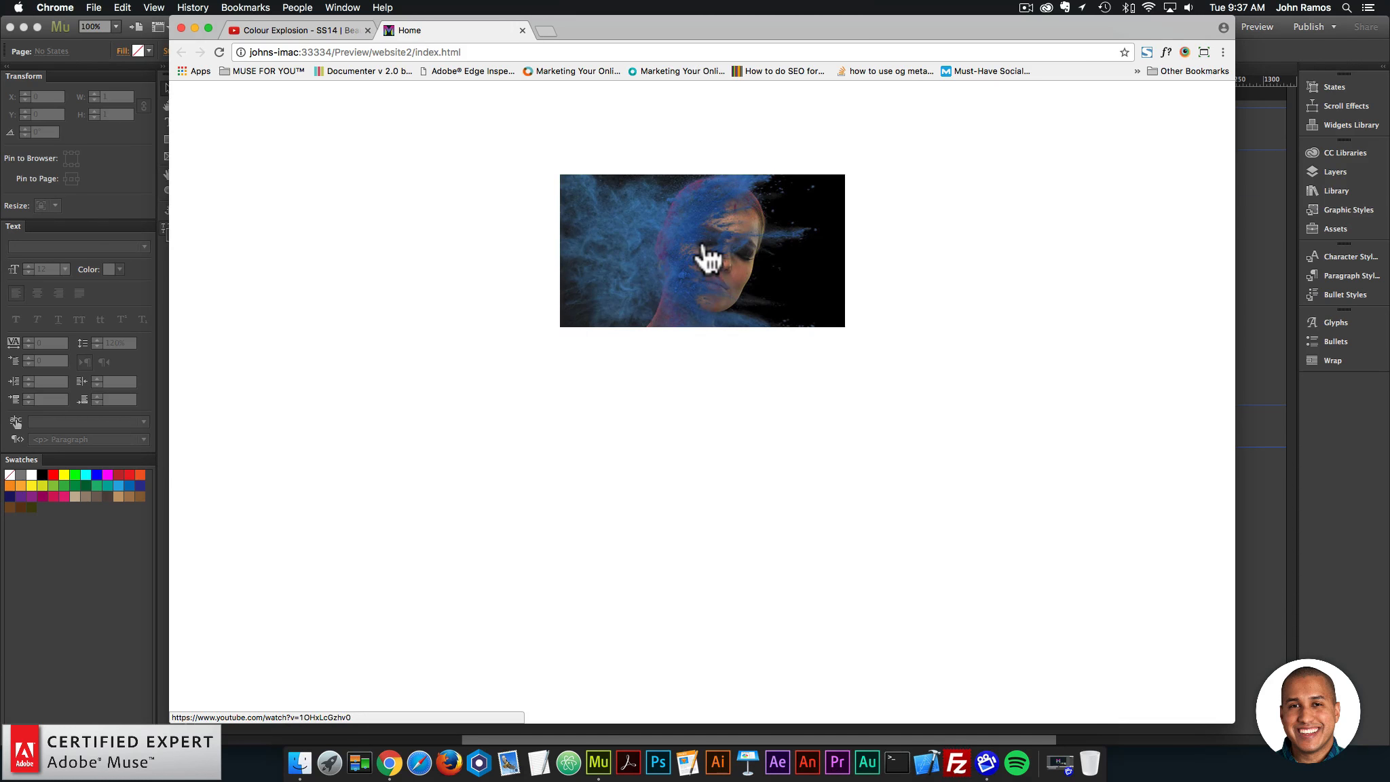
click(704, 246)
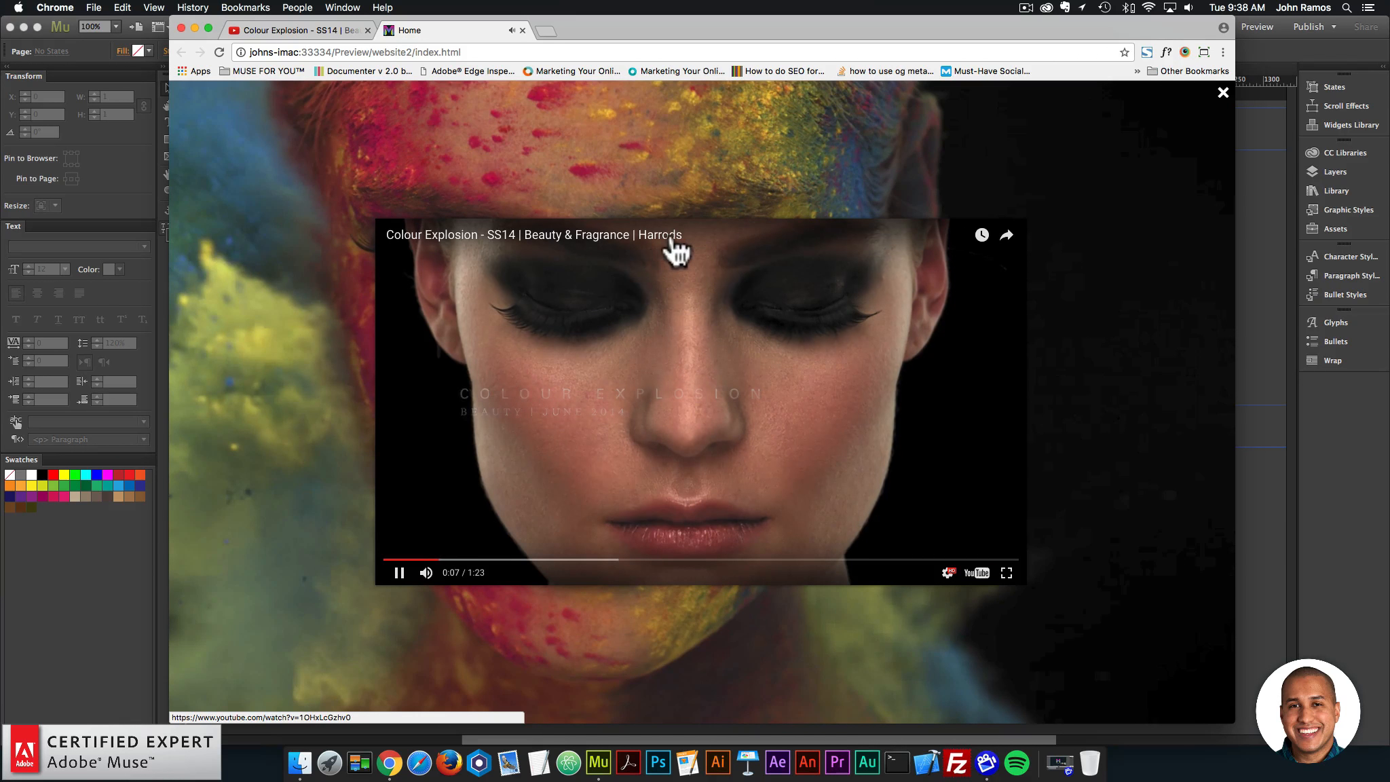
click(453, 572)
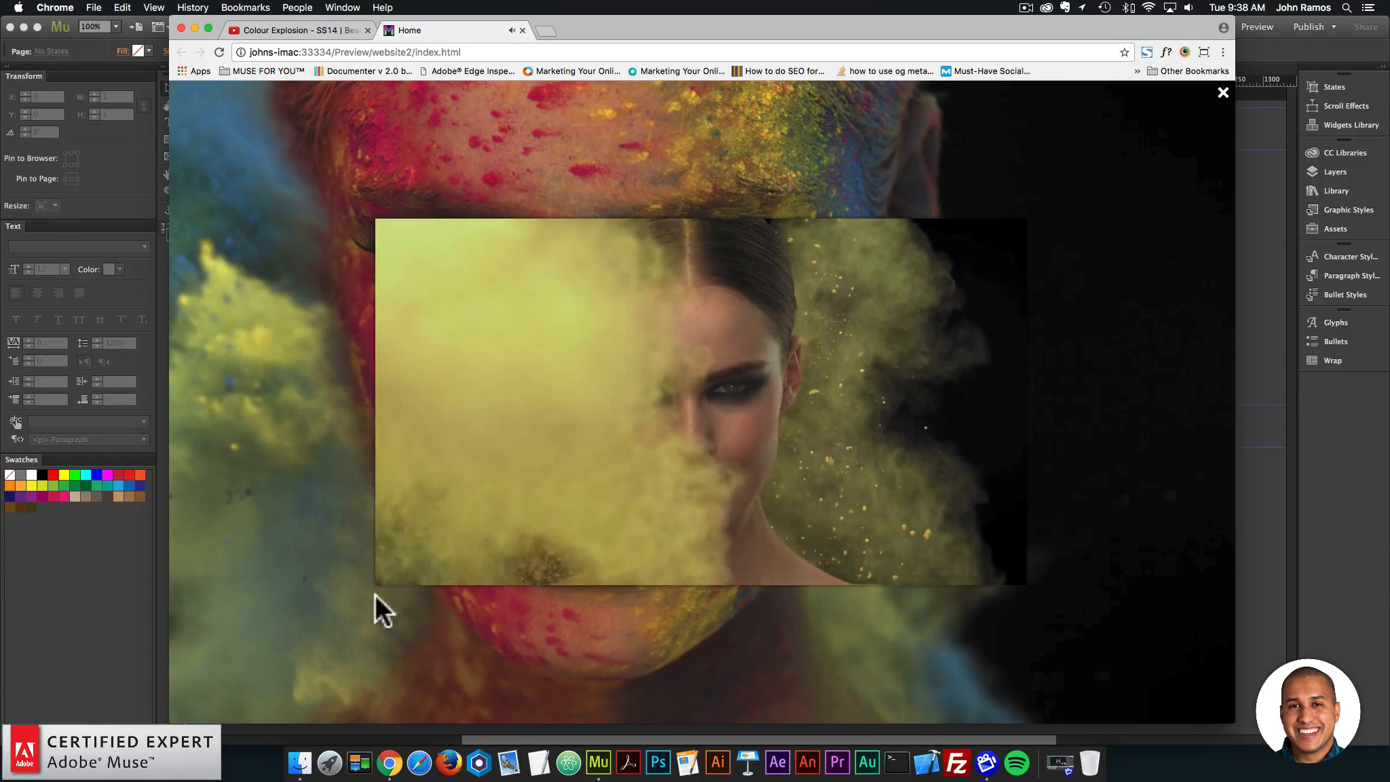
click(398, 573)
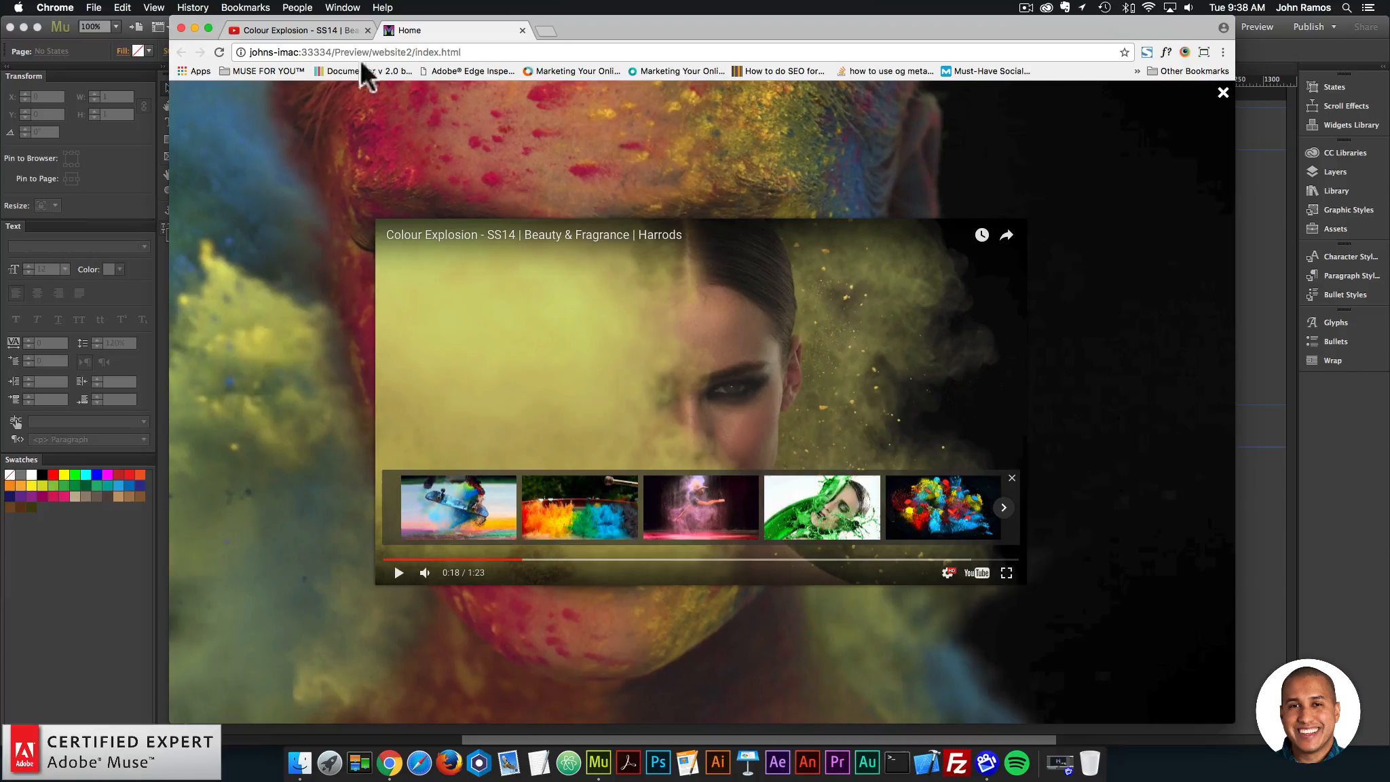
Step: Skim through the original Colour Explosion video on its YouTube page, pause it and view it full screen
click(281, 26)
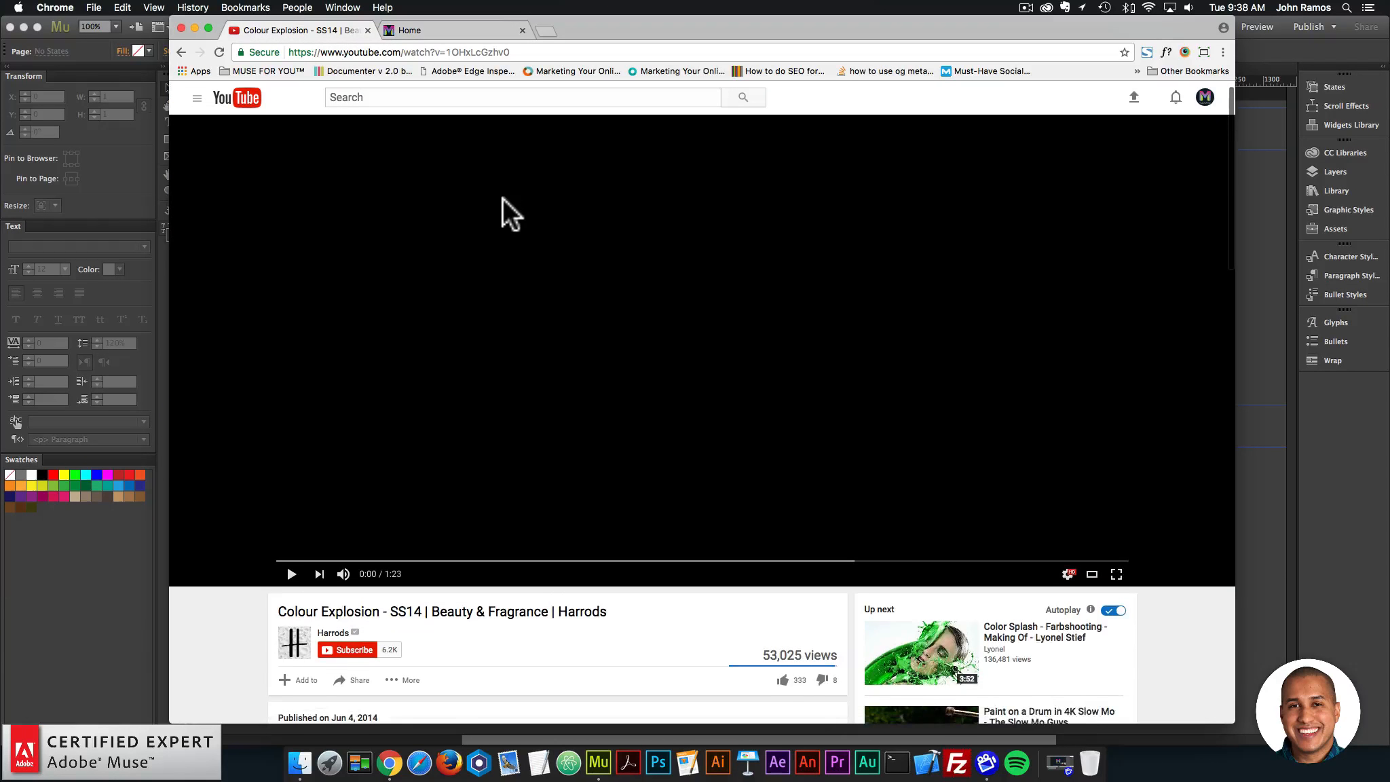
click(471, 561)
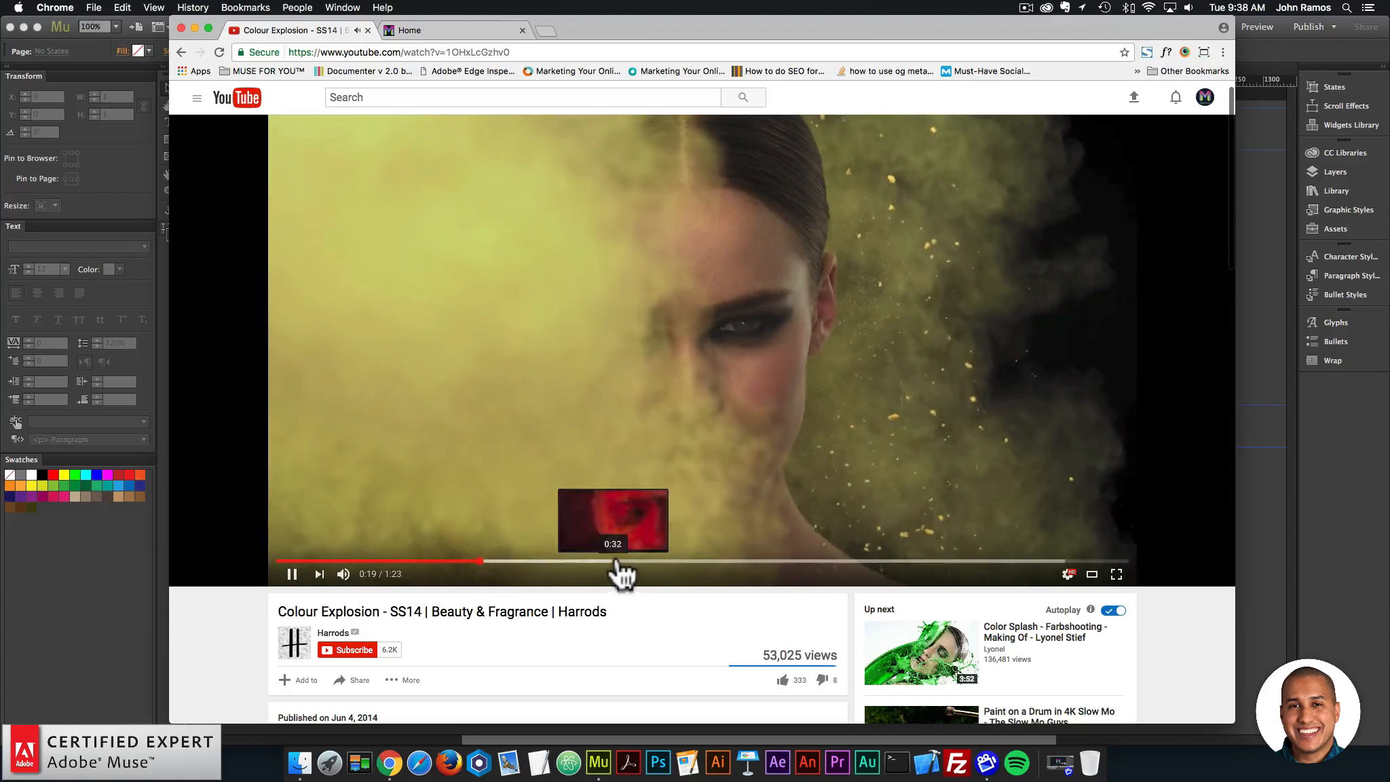
click(623, 562)
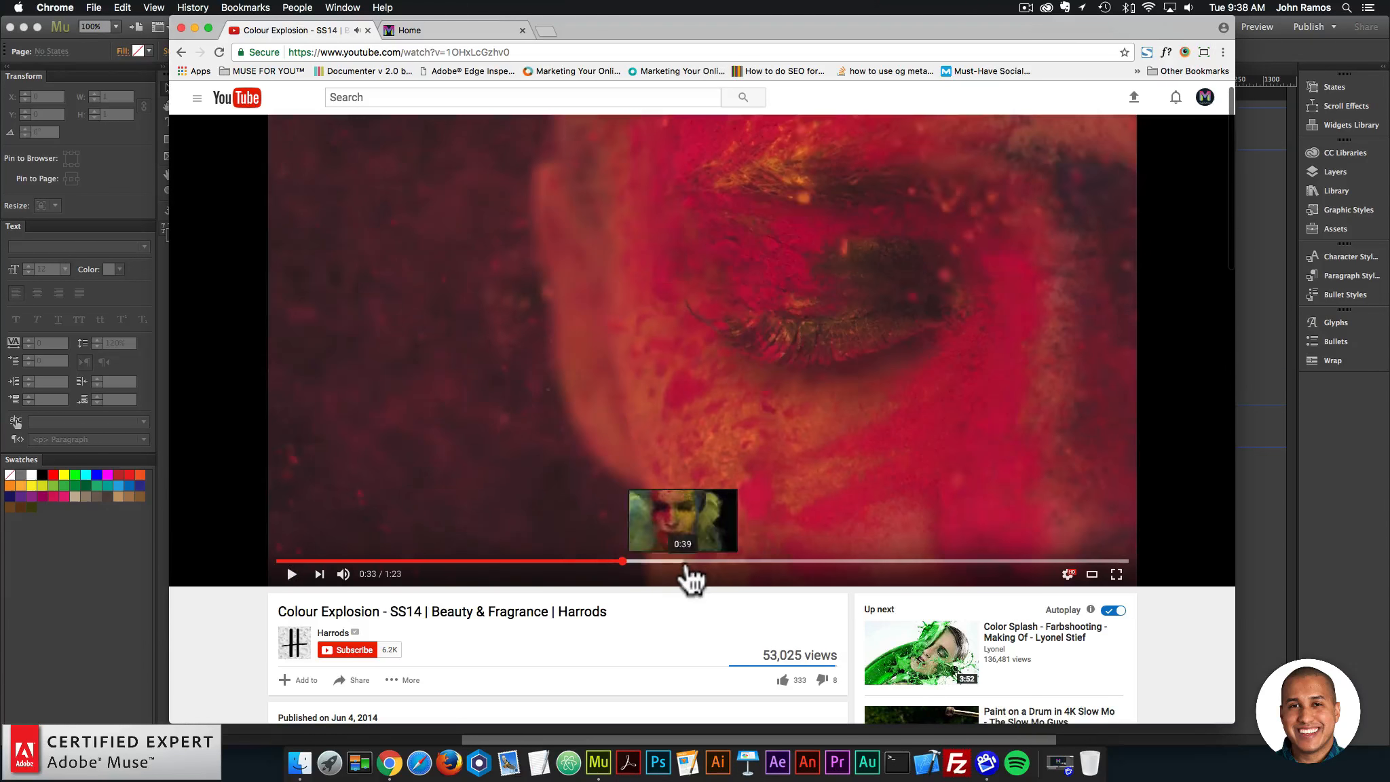
click(706, 562)
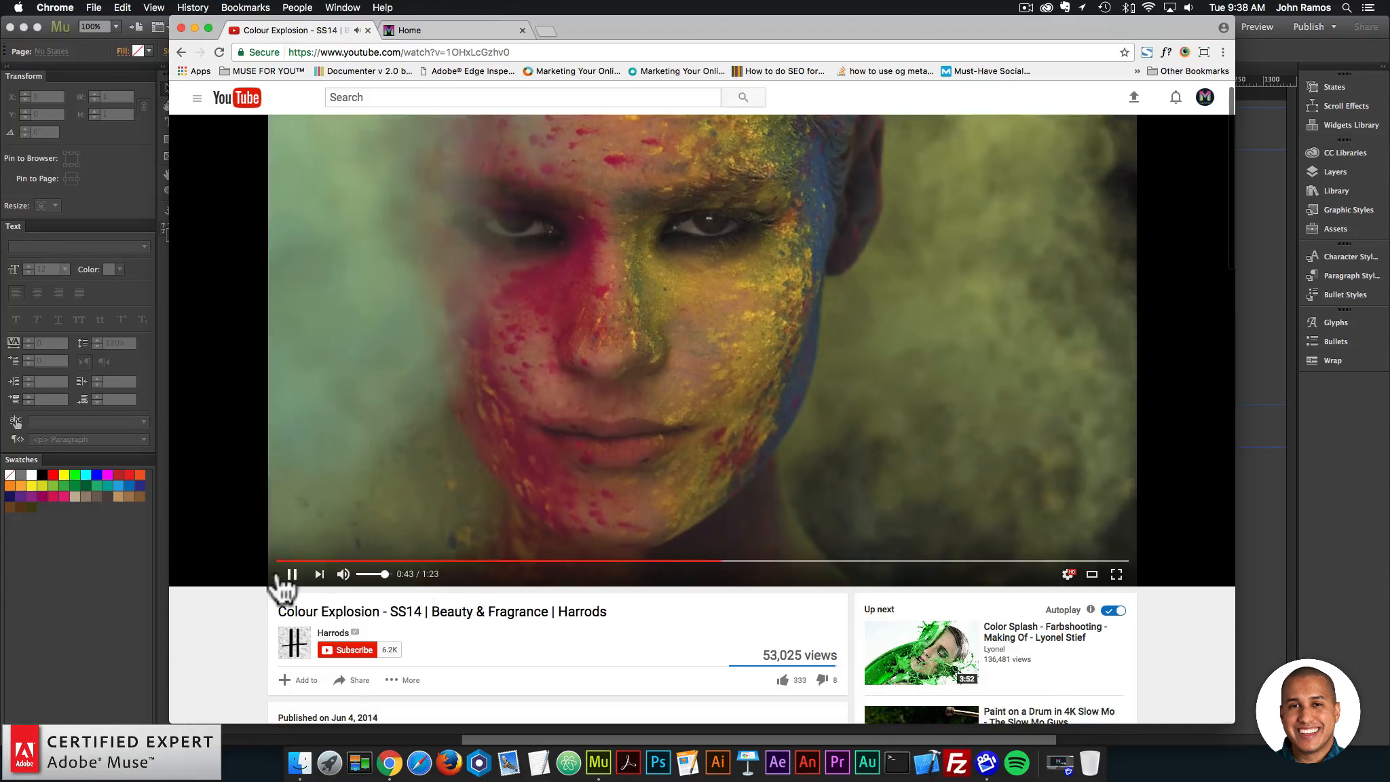
click(294, 575)
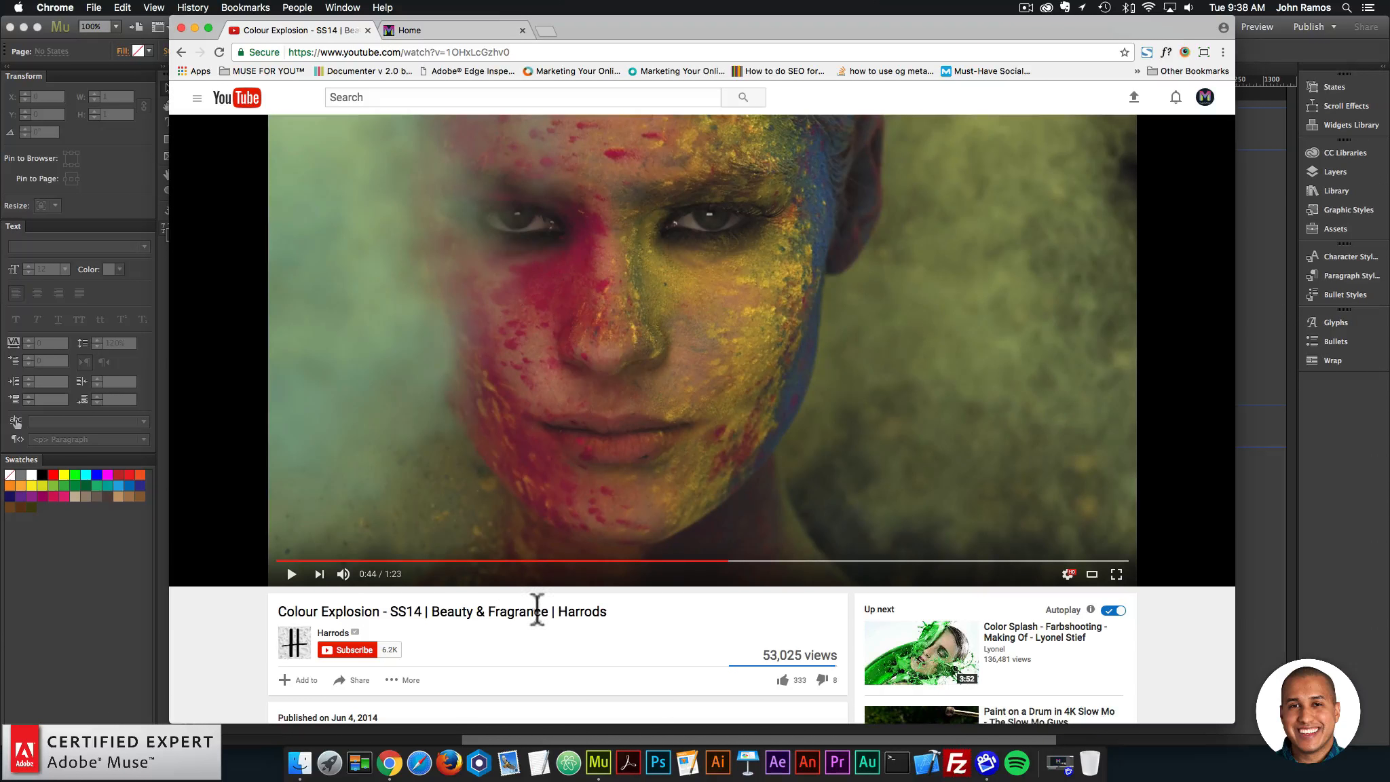
click(1117, 574)
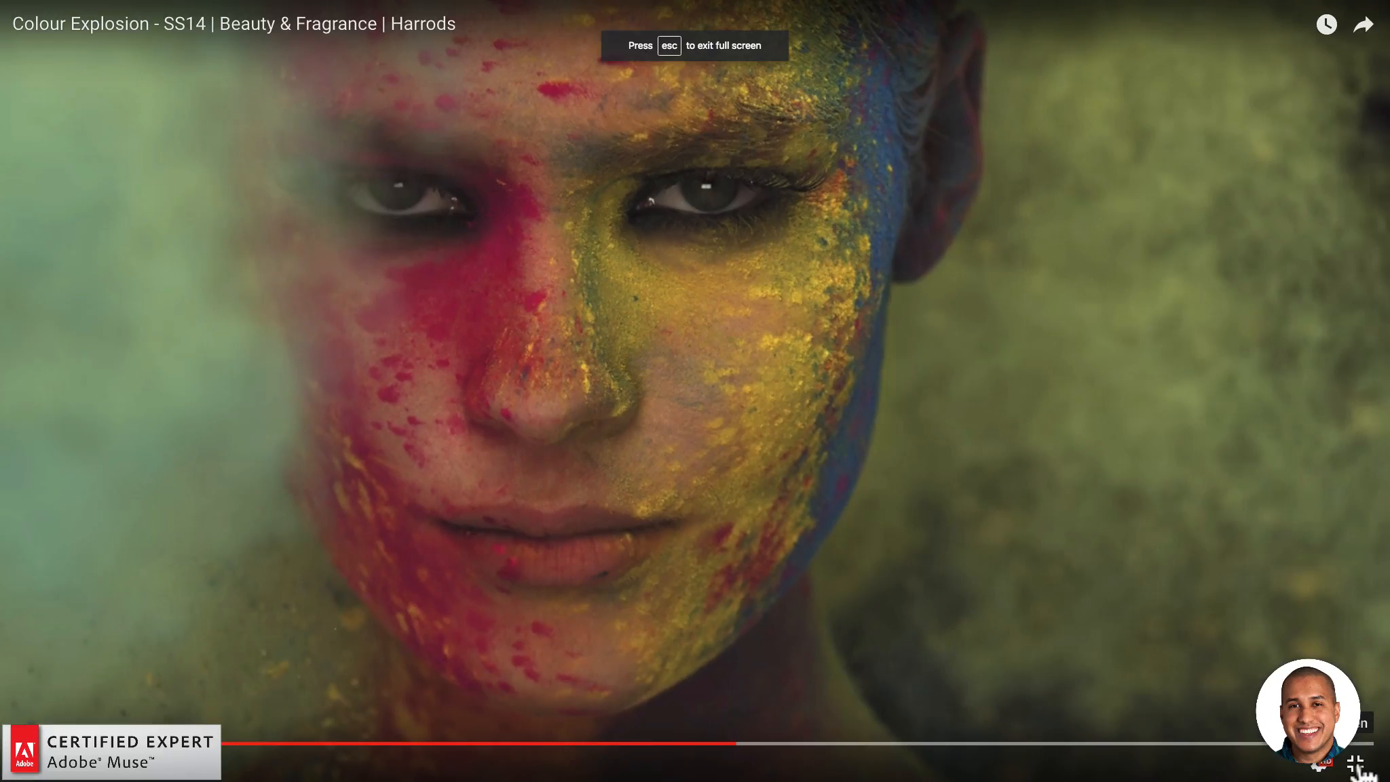
click(1357, 765)
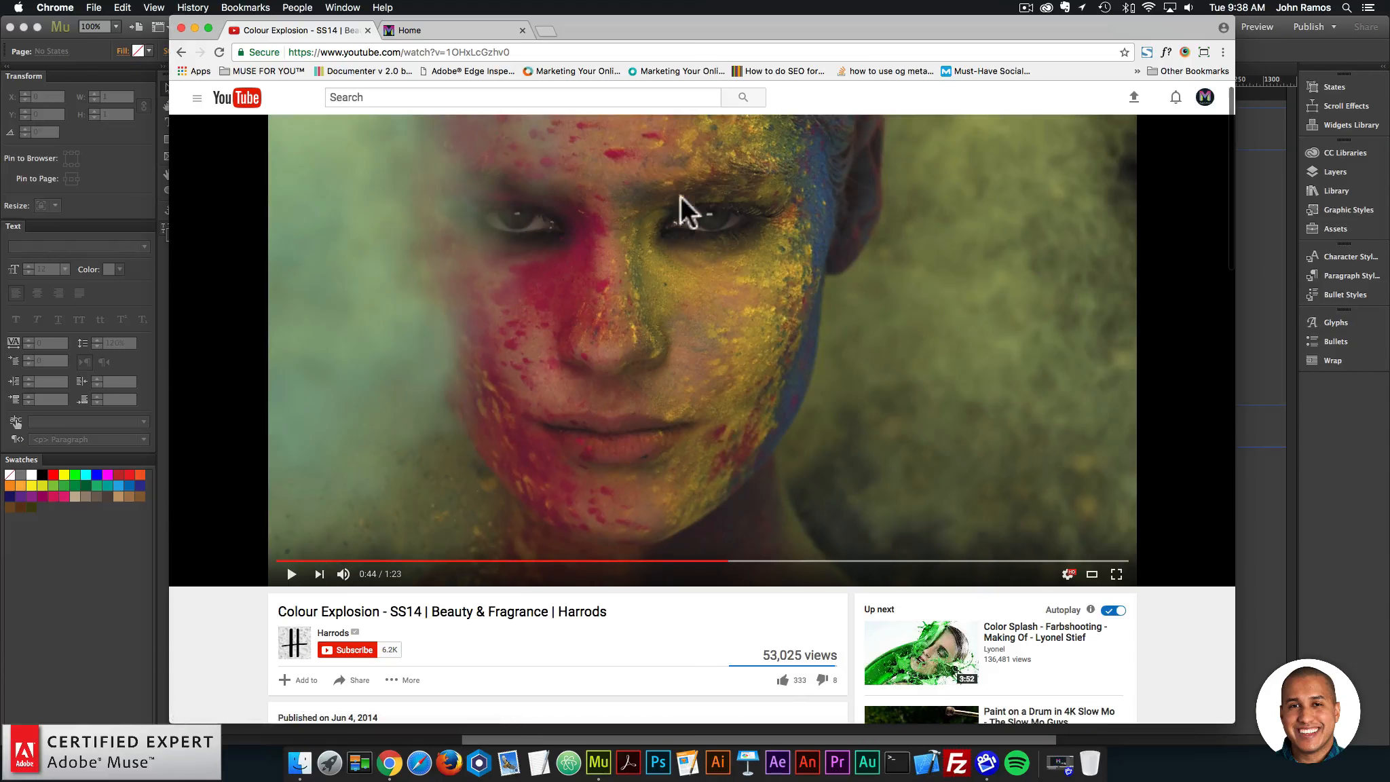
Step: Return to Adobe Muse and inspect the finished page's Add First lightbox options and the hyperlinked image
click(159, 296)
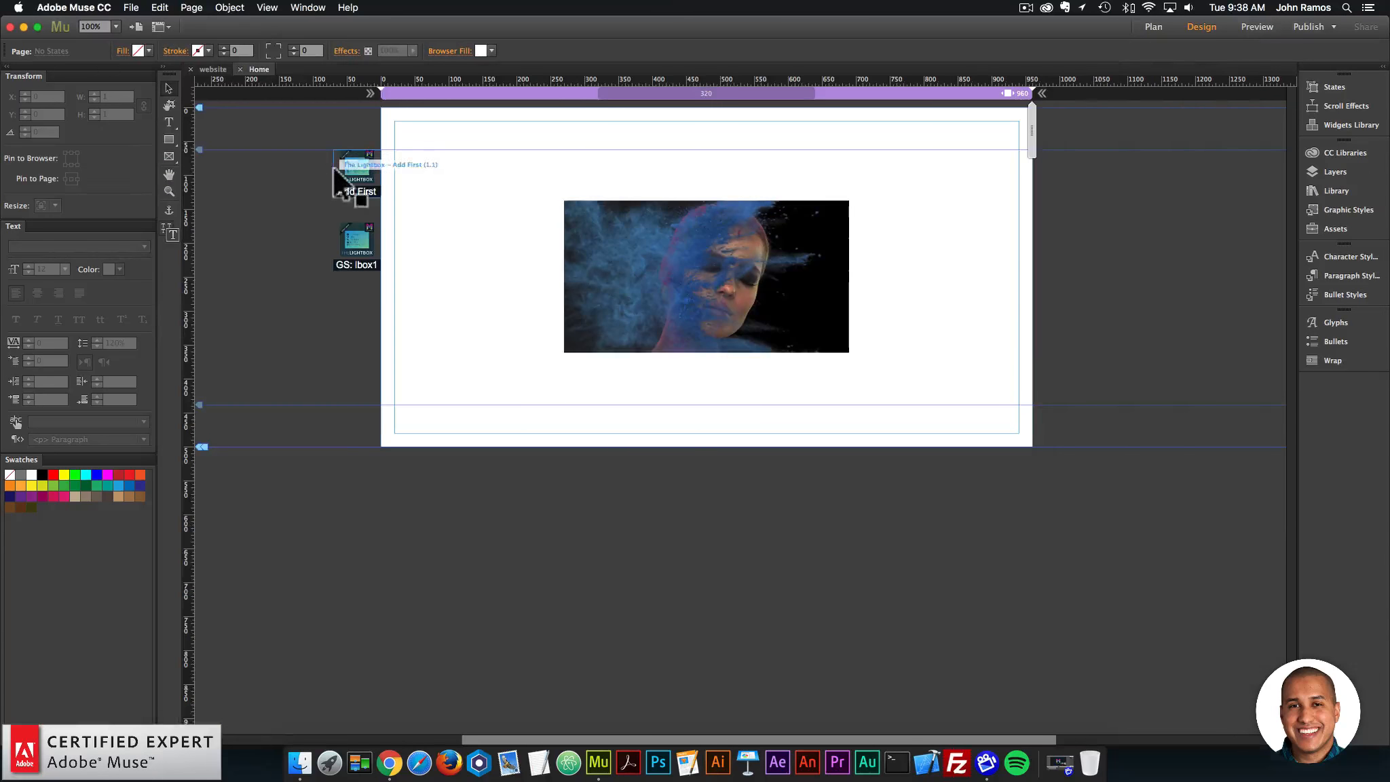
click(372, 173)
click(393, 146)
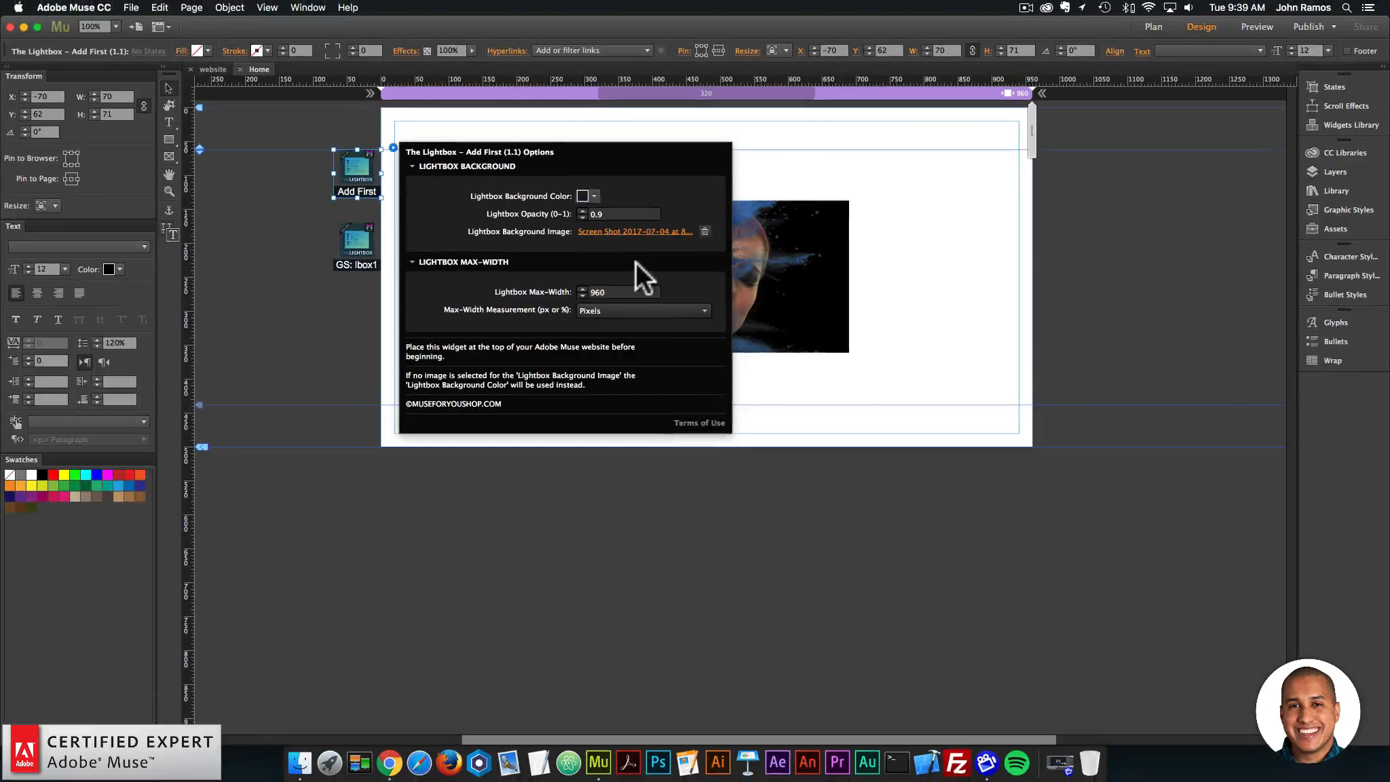
click(1285, 312)
click(813, 262)
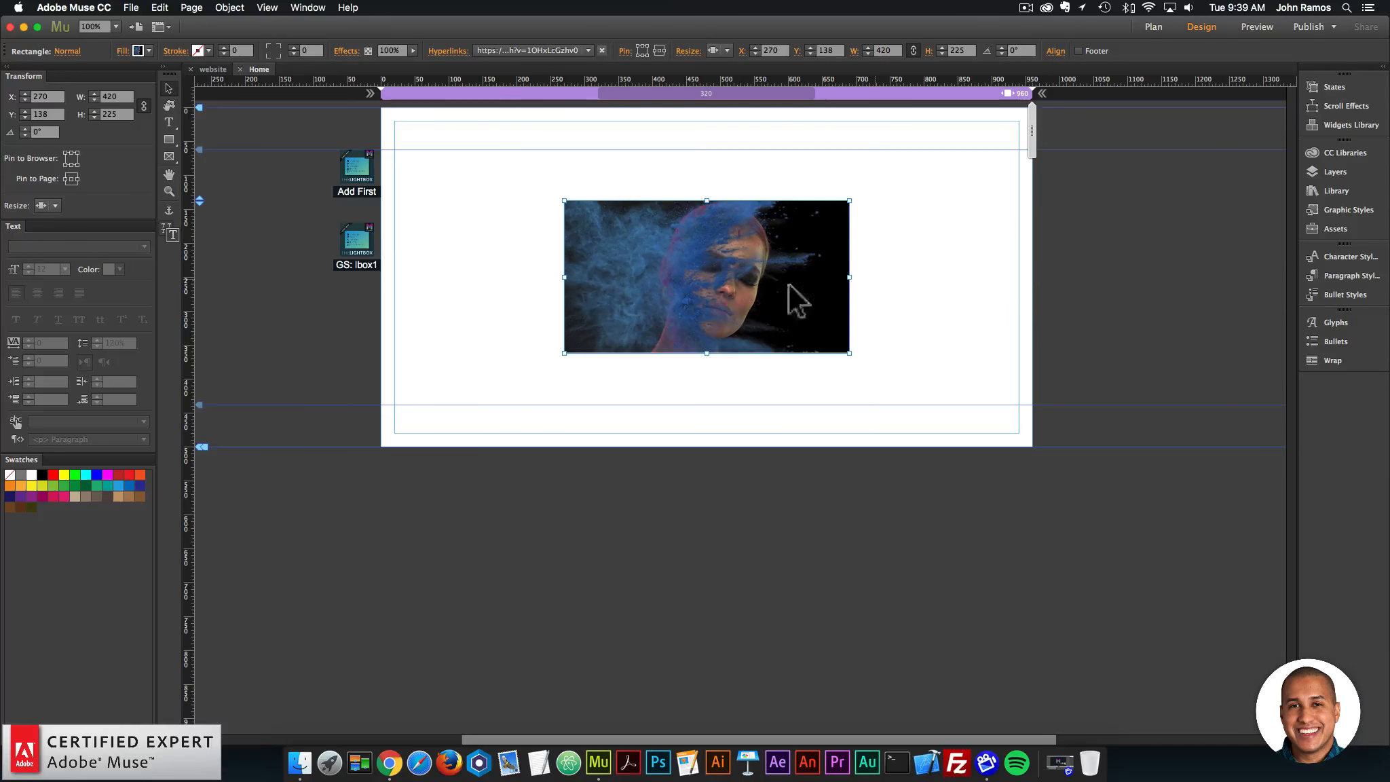
click(267, 306)
Step: Create a new fluid-width site with a maximum page width of 960 and one column, and open its Home page
click(130, 8)
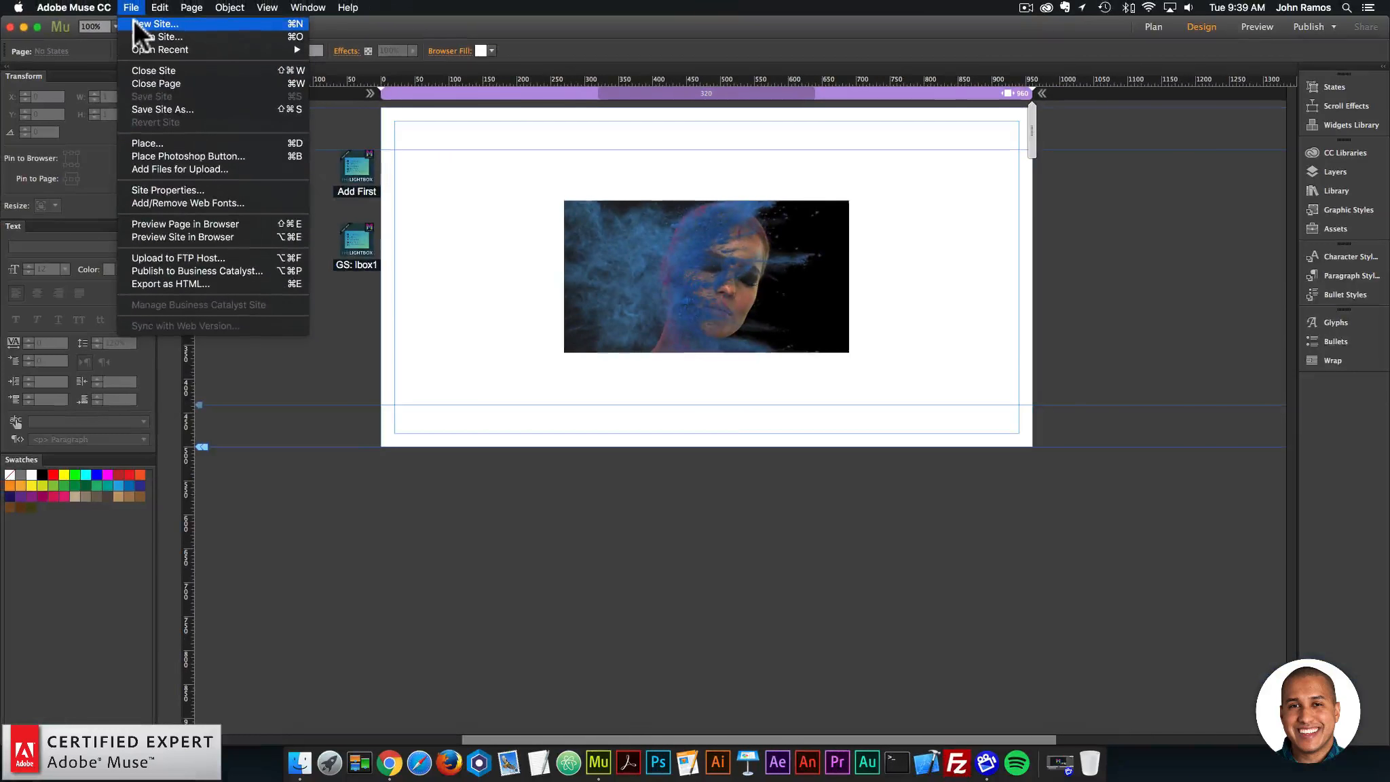
click(132, 20)
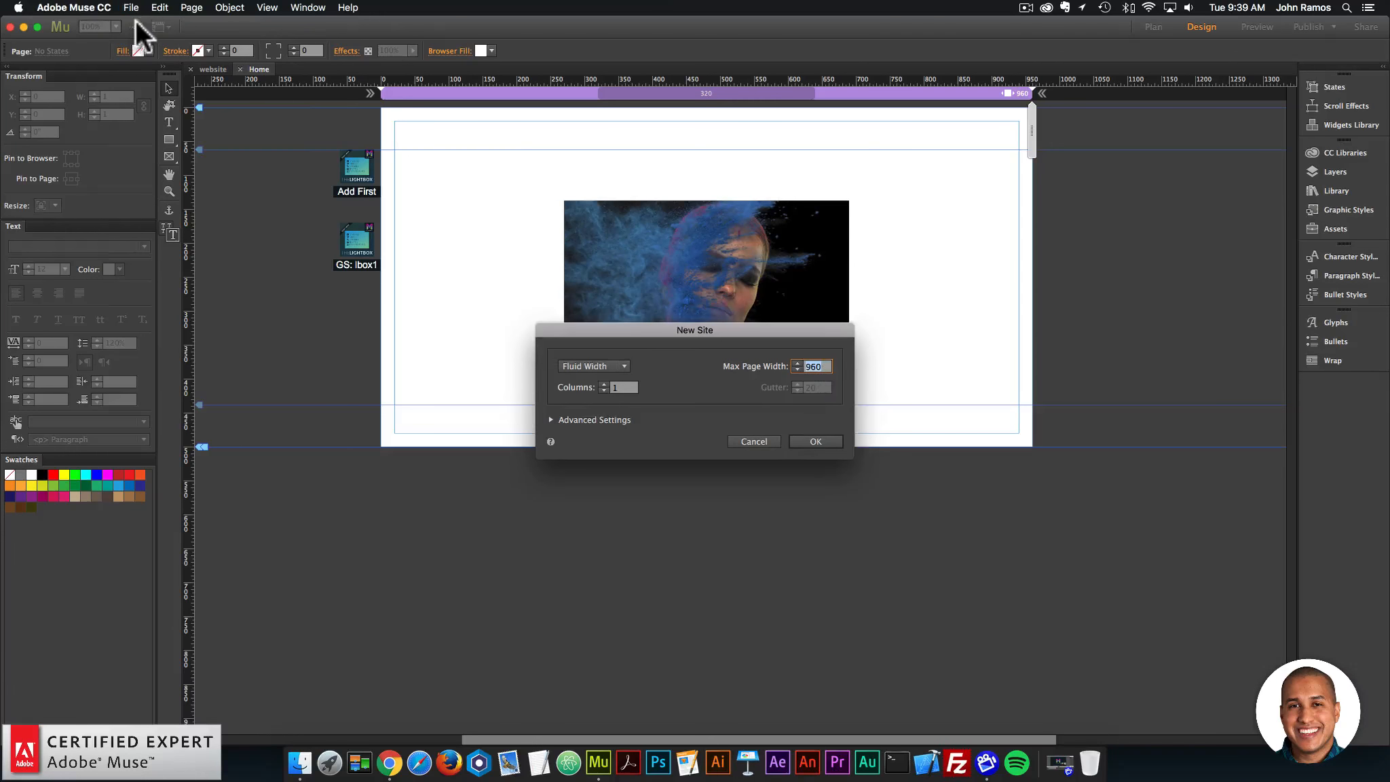
click(835, 443)
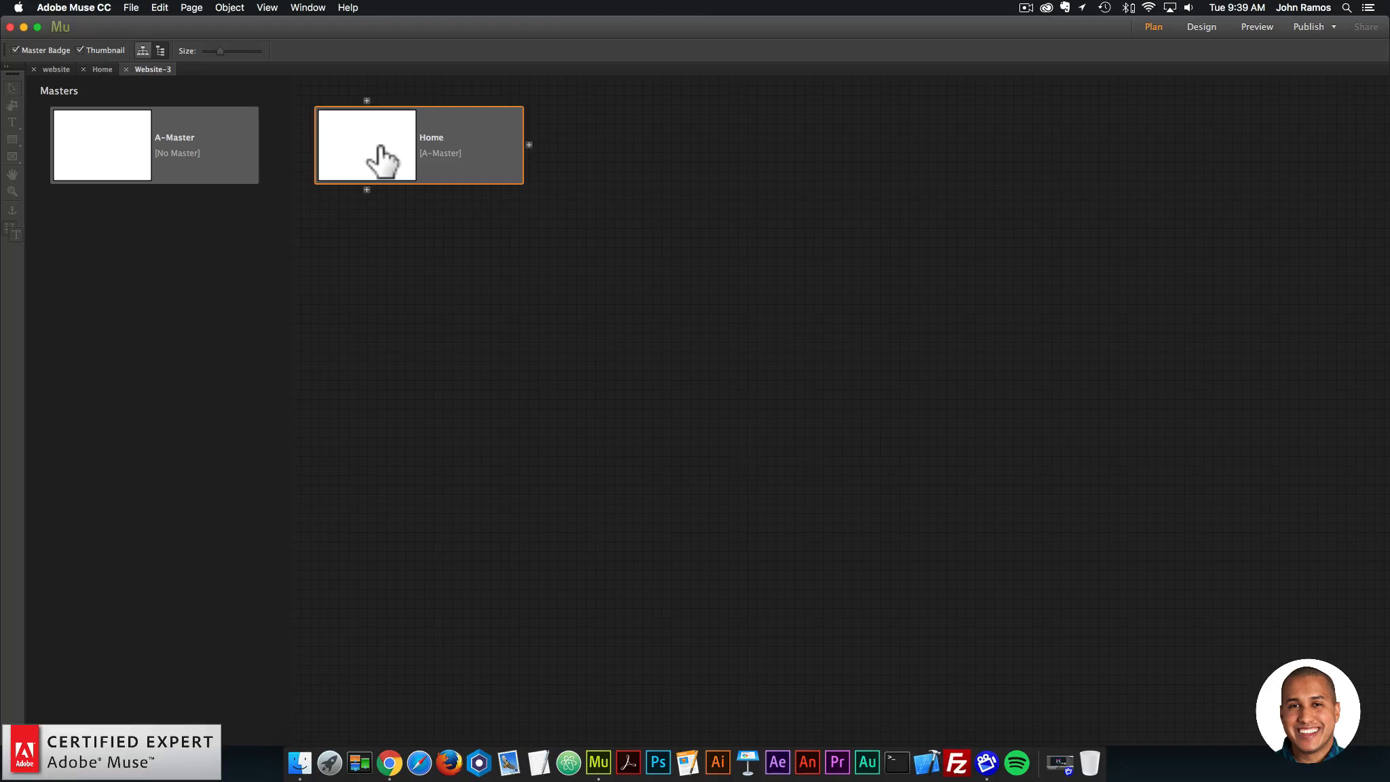
double_click(379, 146)
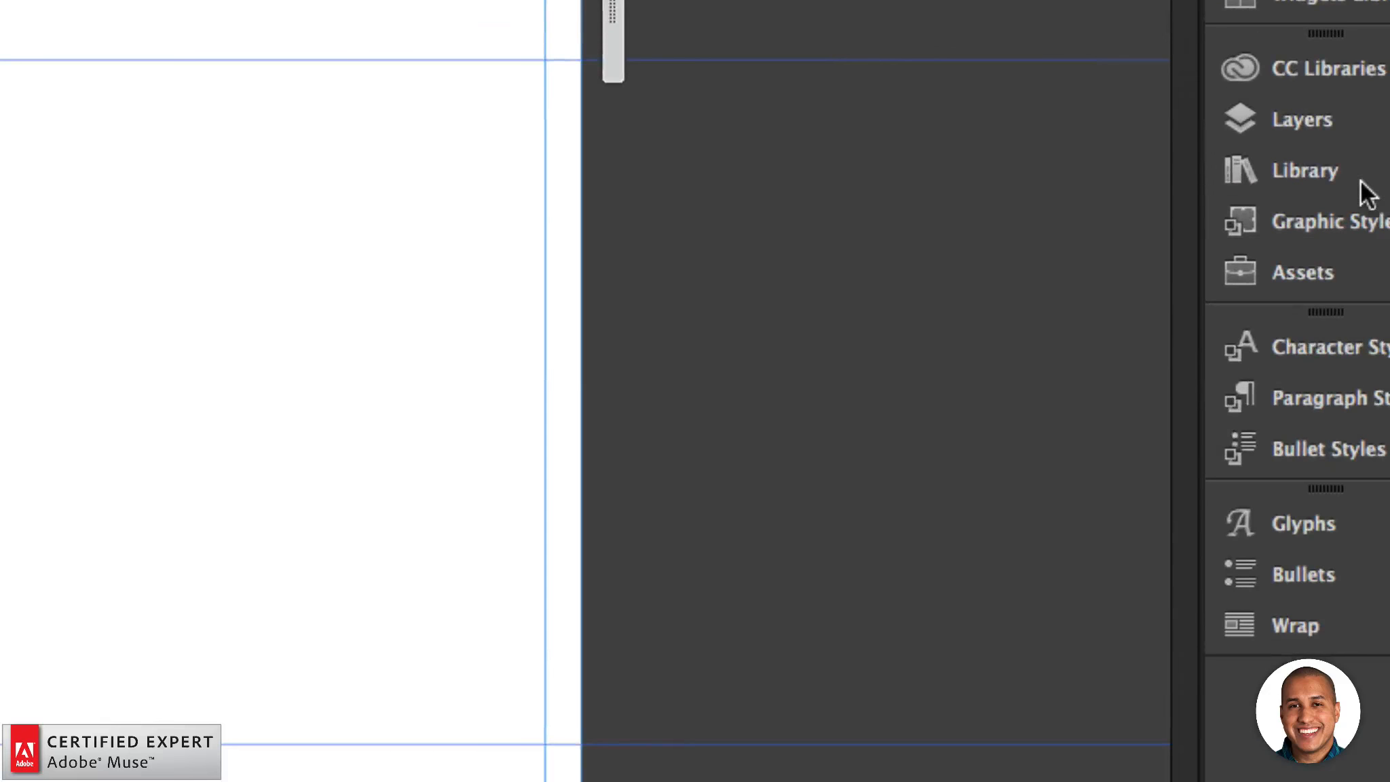
Step: Search the Library for "the lightbox" and show the contents of the Muse For You – The Lightbox Widget 1.1 folder
click(1343, 169)
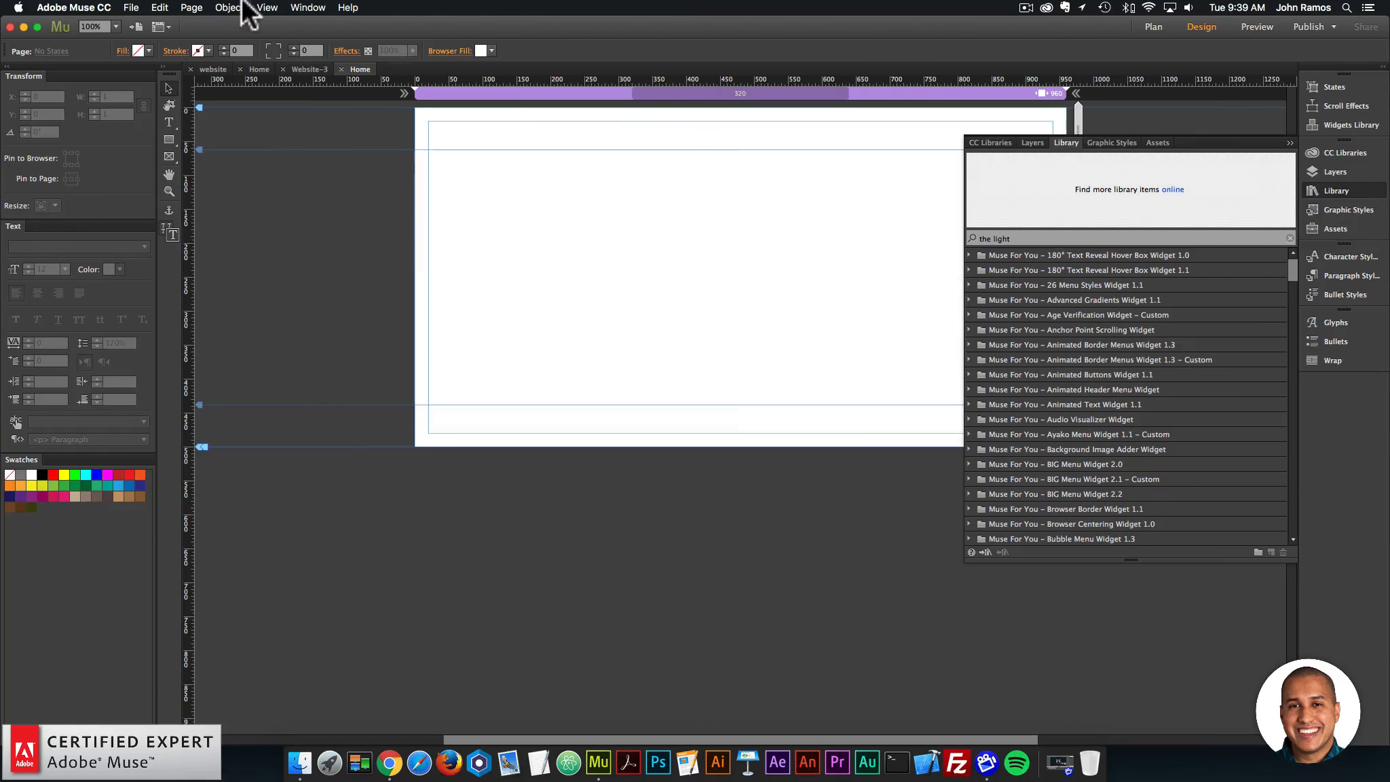
click(306, 8)
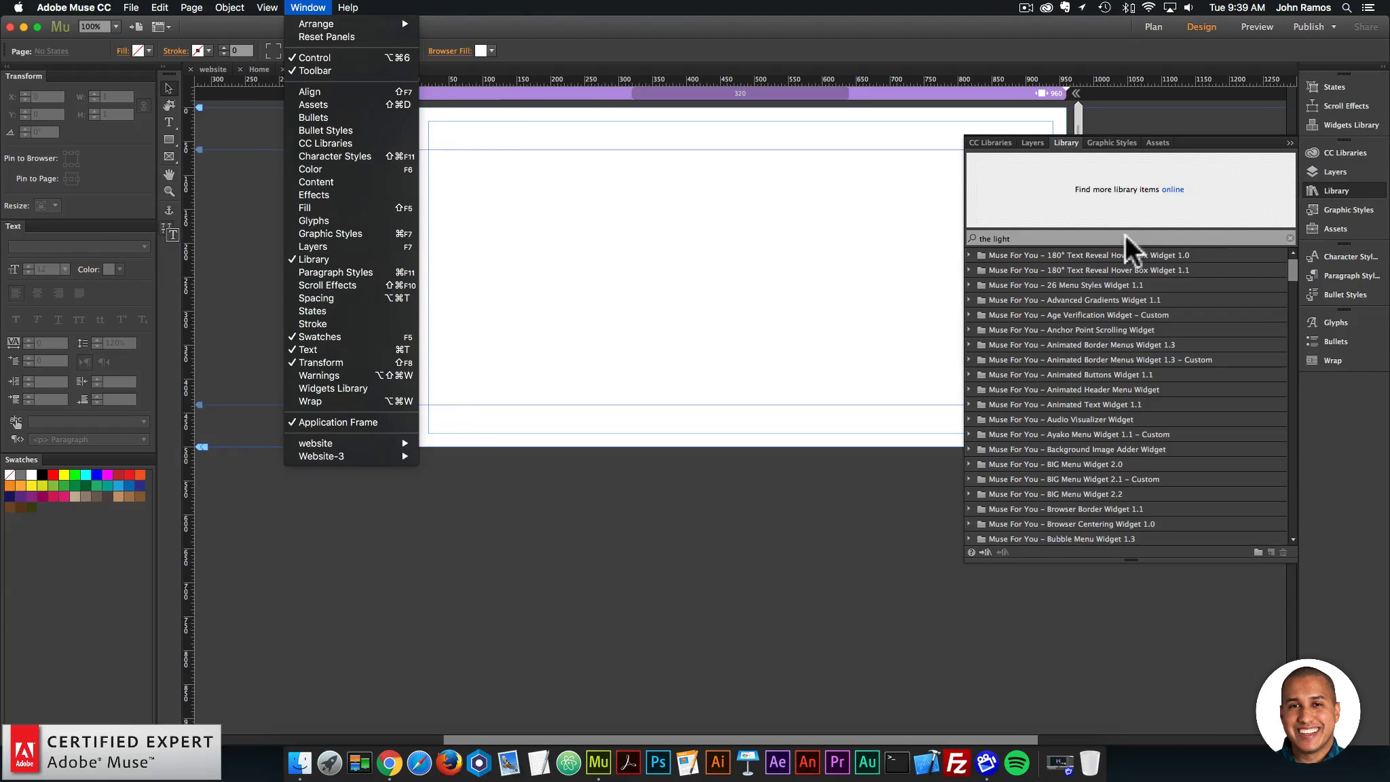
click(1126, 235)
drag(1043, 239, 936, 232)
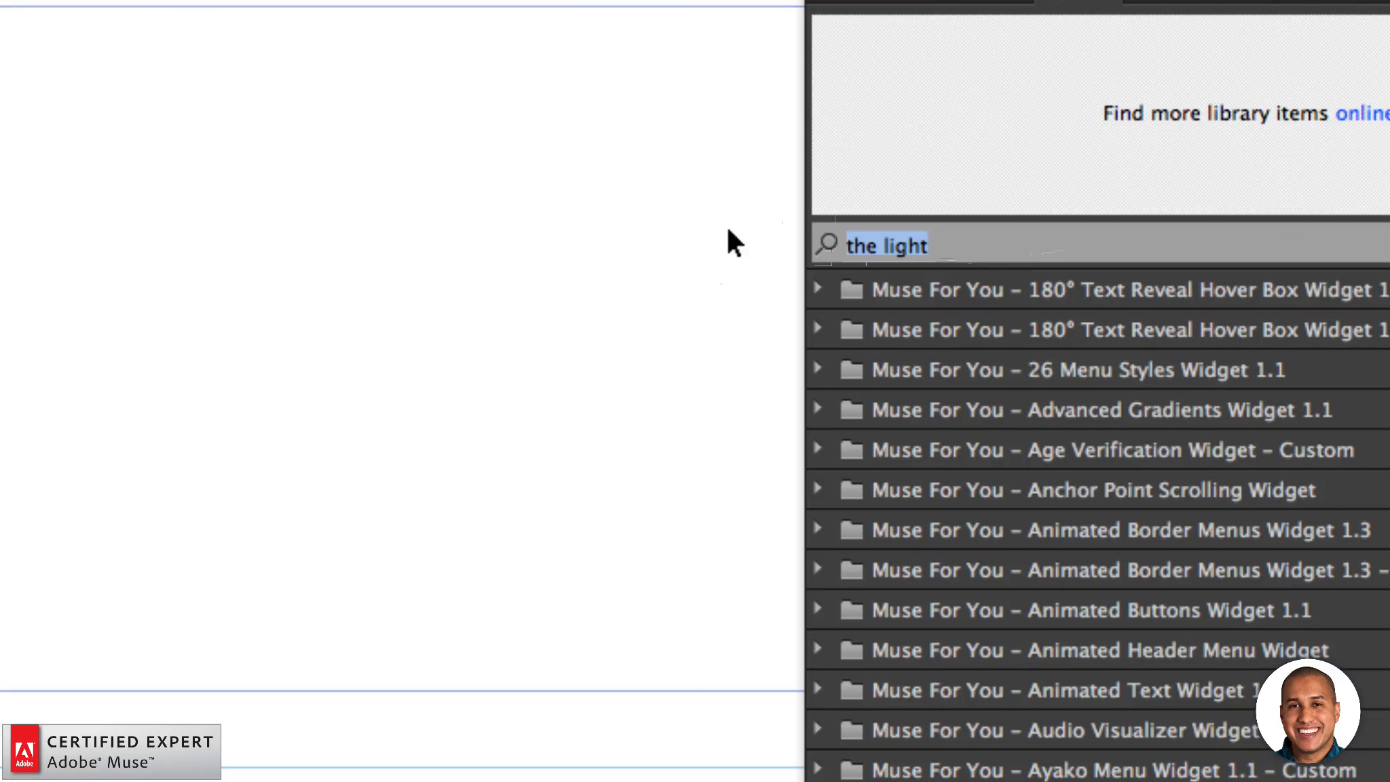
text(the lightbox)
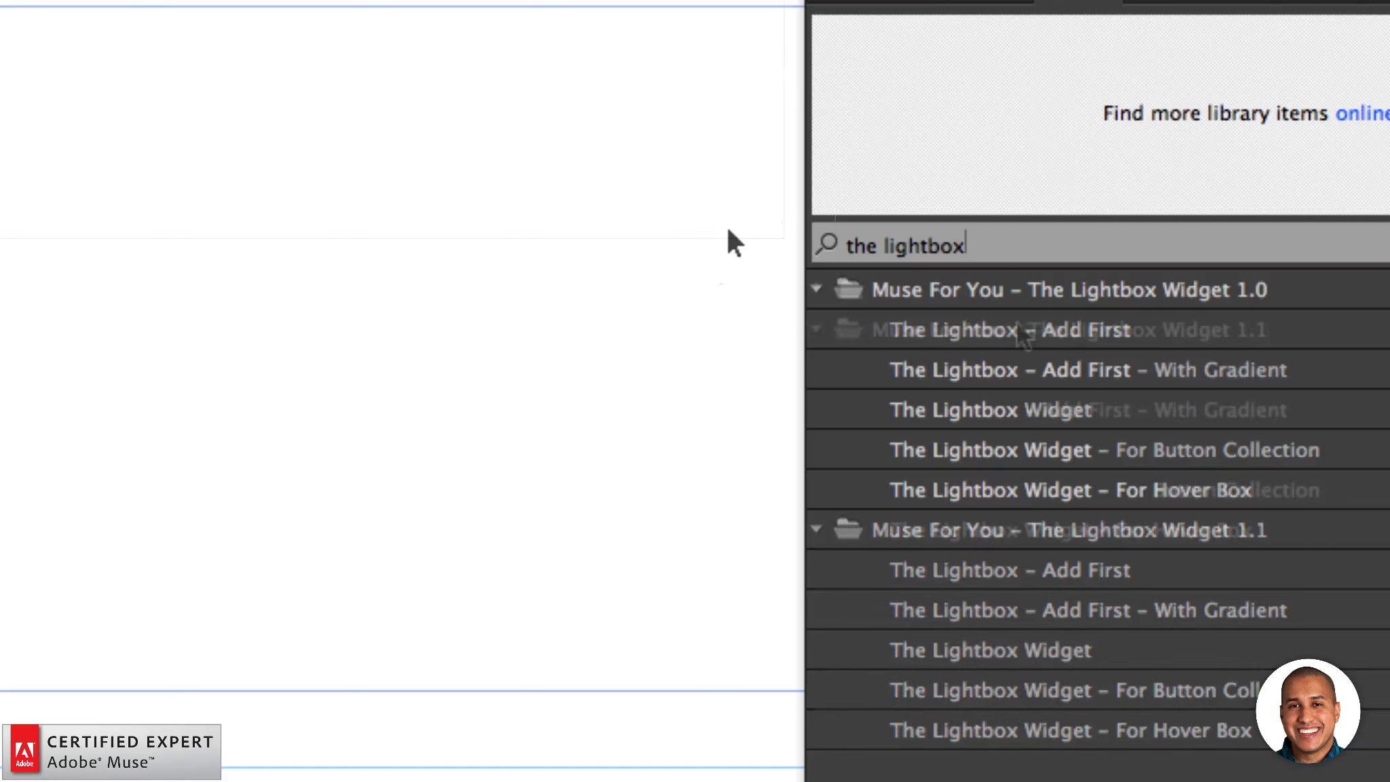
click(1121, 336)
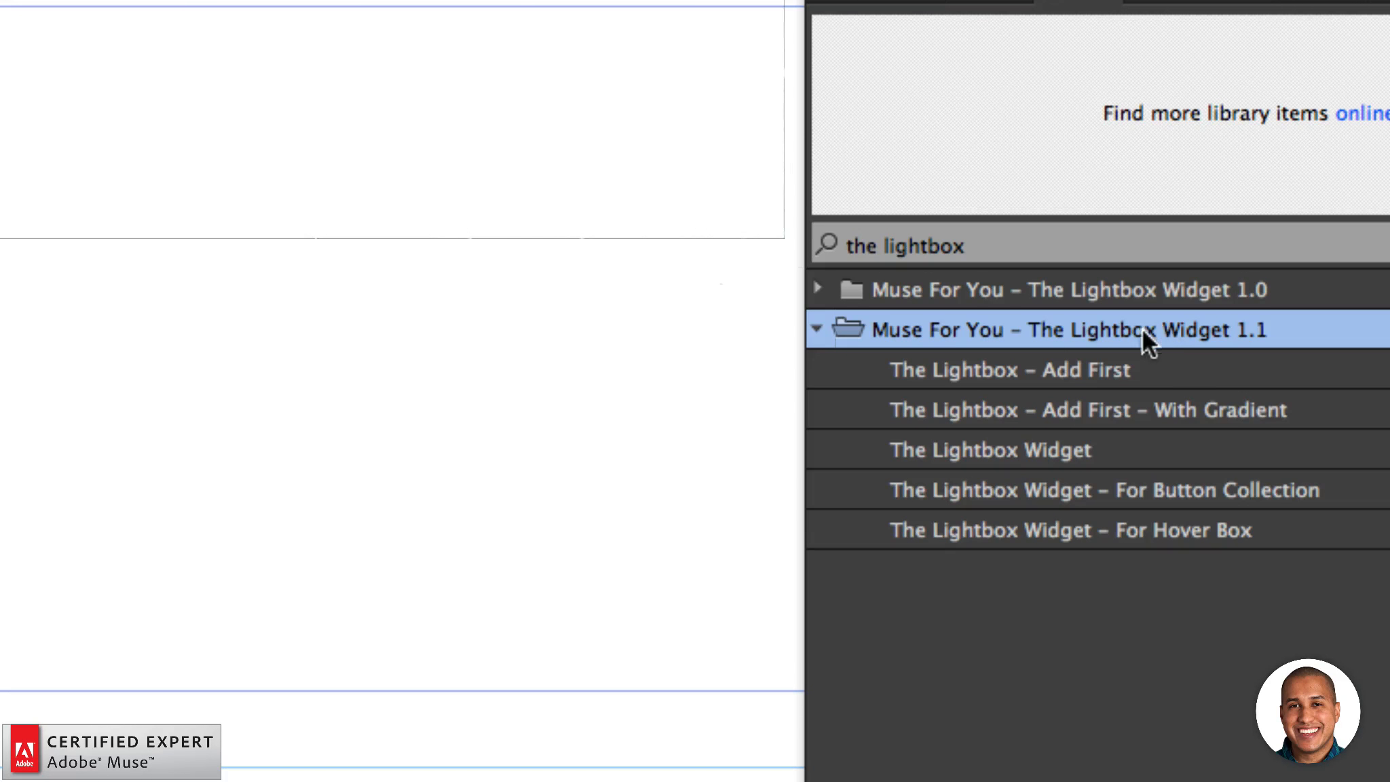
Step: Place The Lightbox – Add First widget from version 1.1 just outside the page's upper left edge at X -70, Y 62
click(1057, 371)
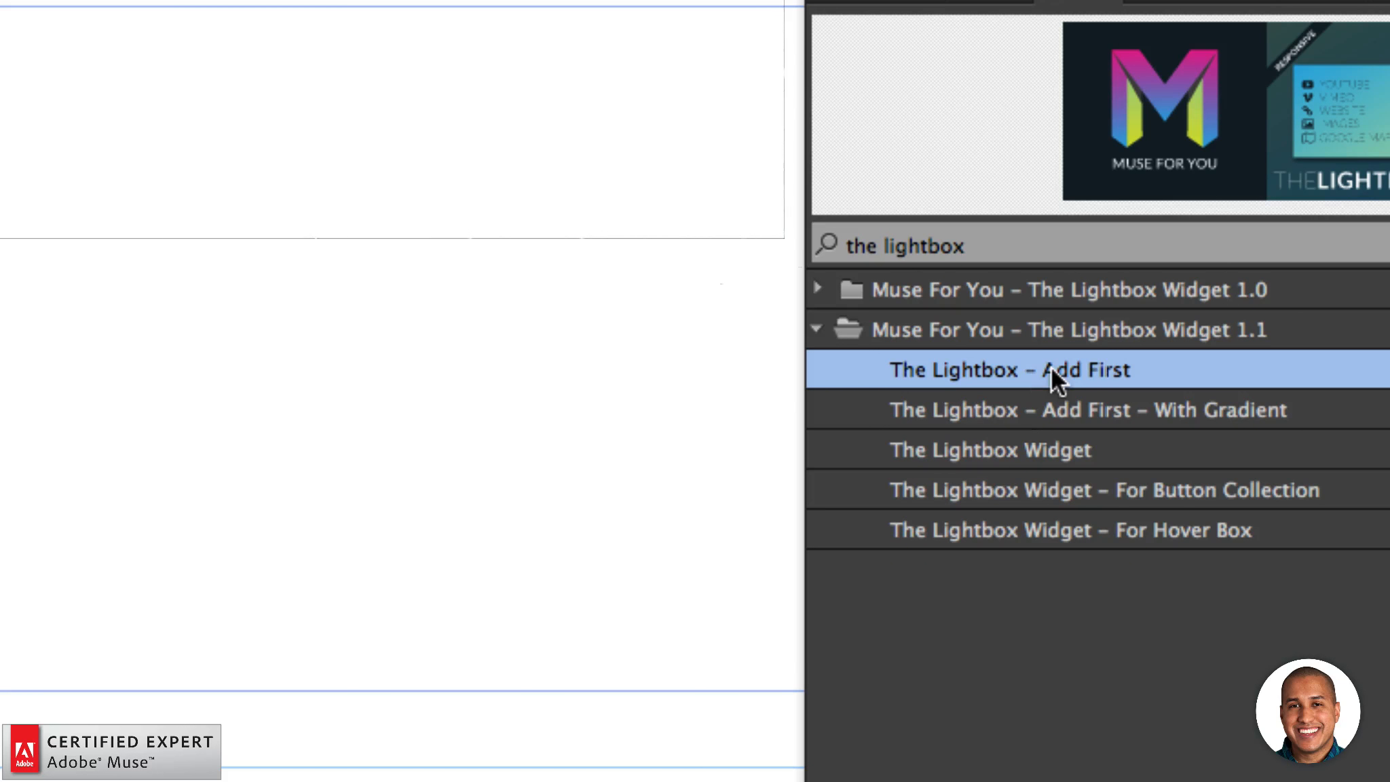
click(1077, 418)
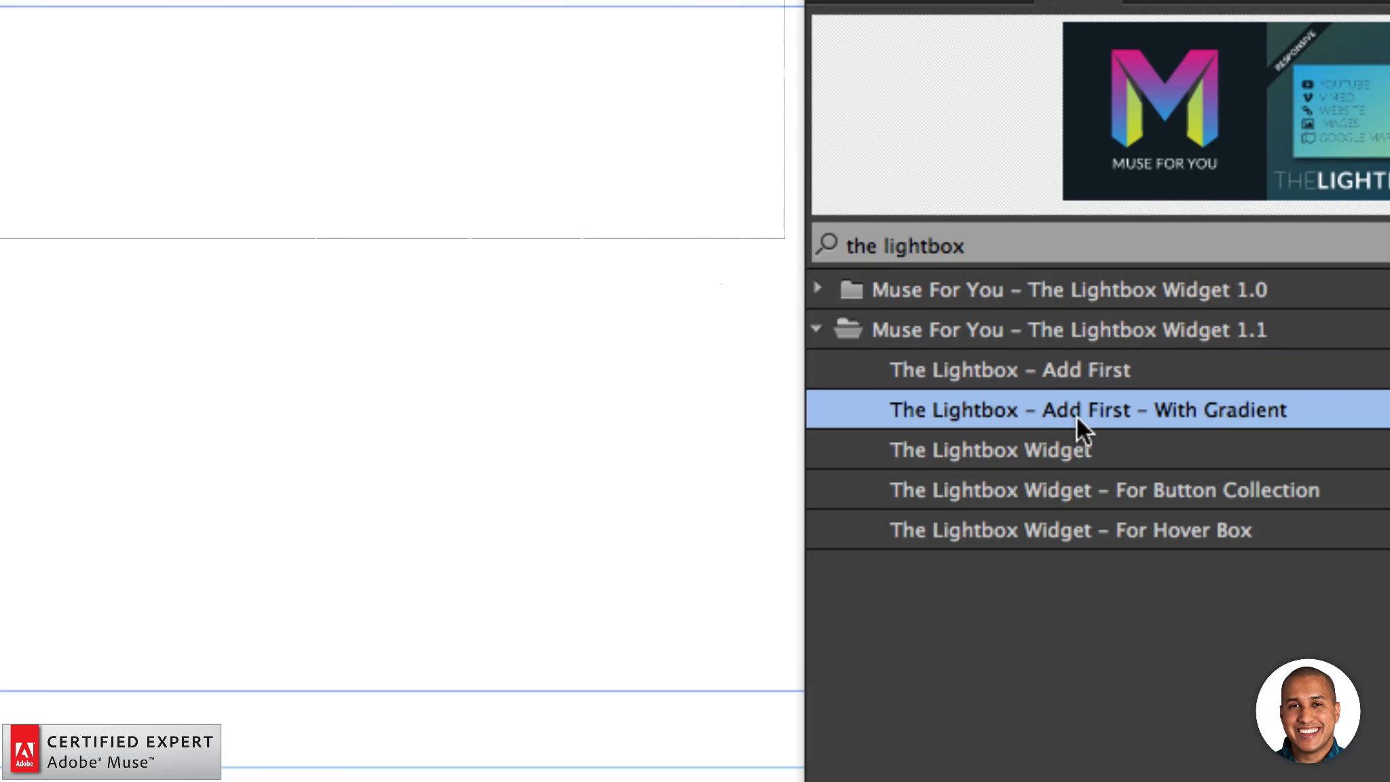
click(1100, 372)
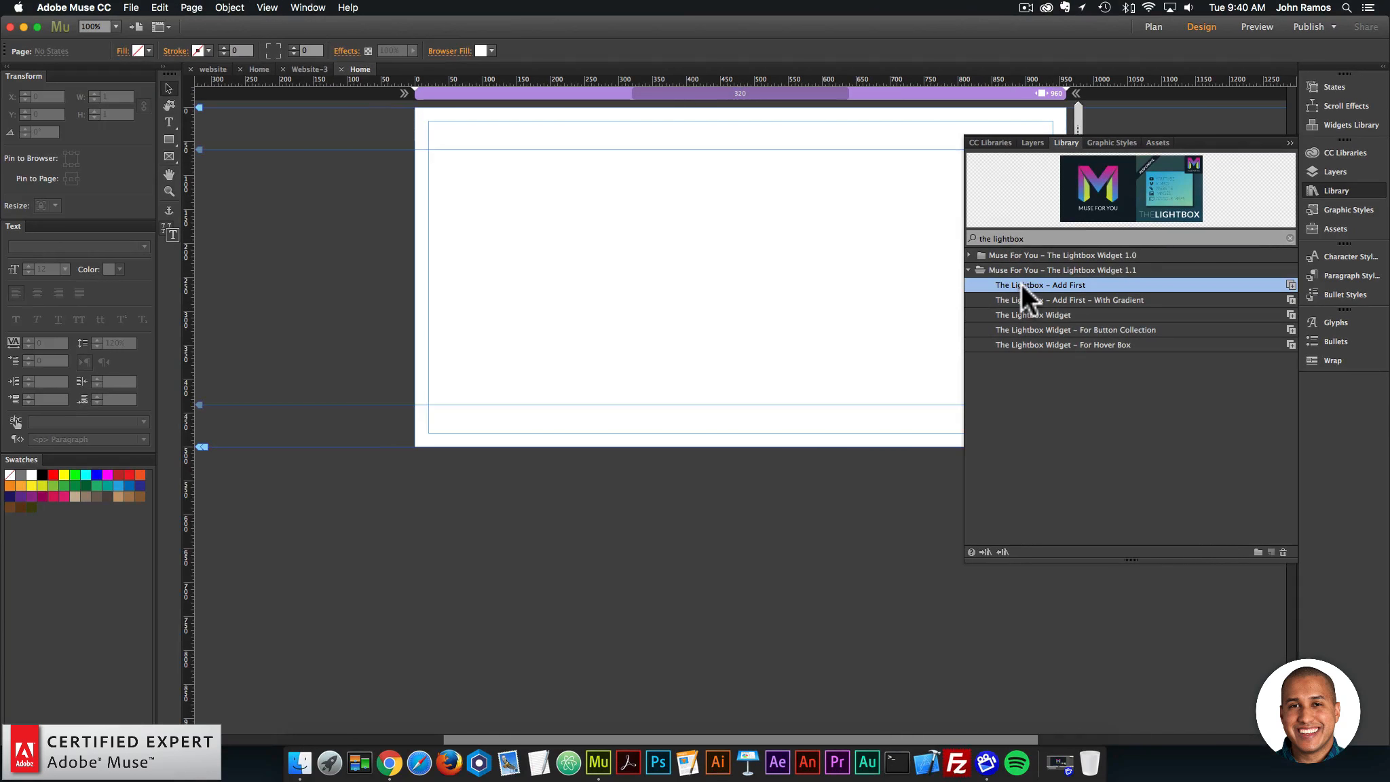
drag(1021, 284, 367, 148)
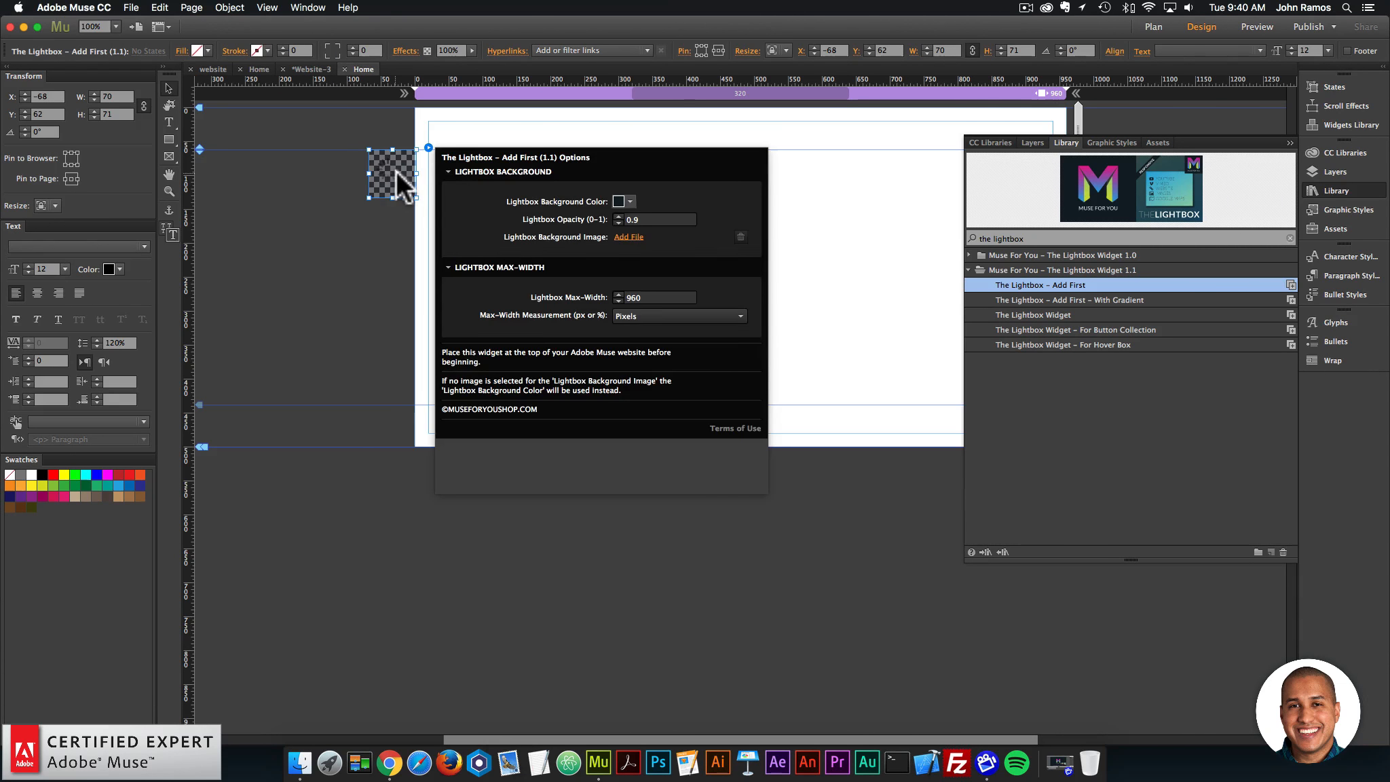
click(395, 170)
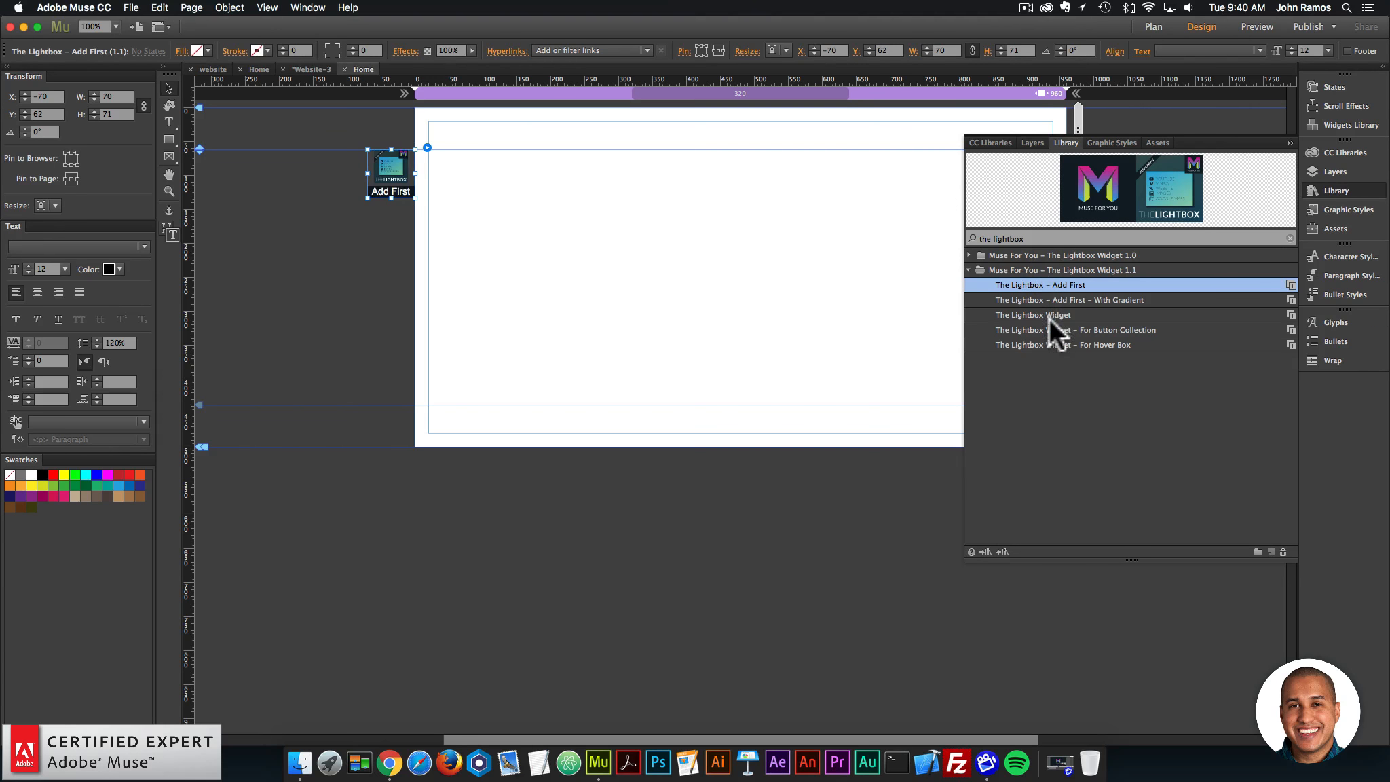
Step: Place The Lightbox Widget beneath the Add First widget at X -70, Y 157, and look at the Button Collection and Hover Box variants
click(1019, 316)
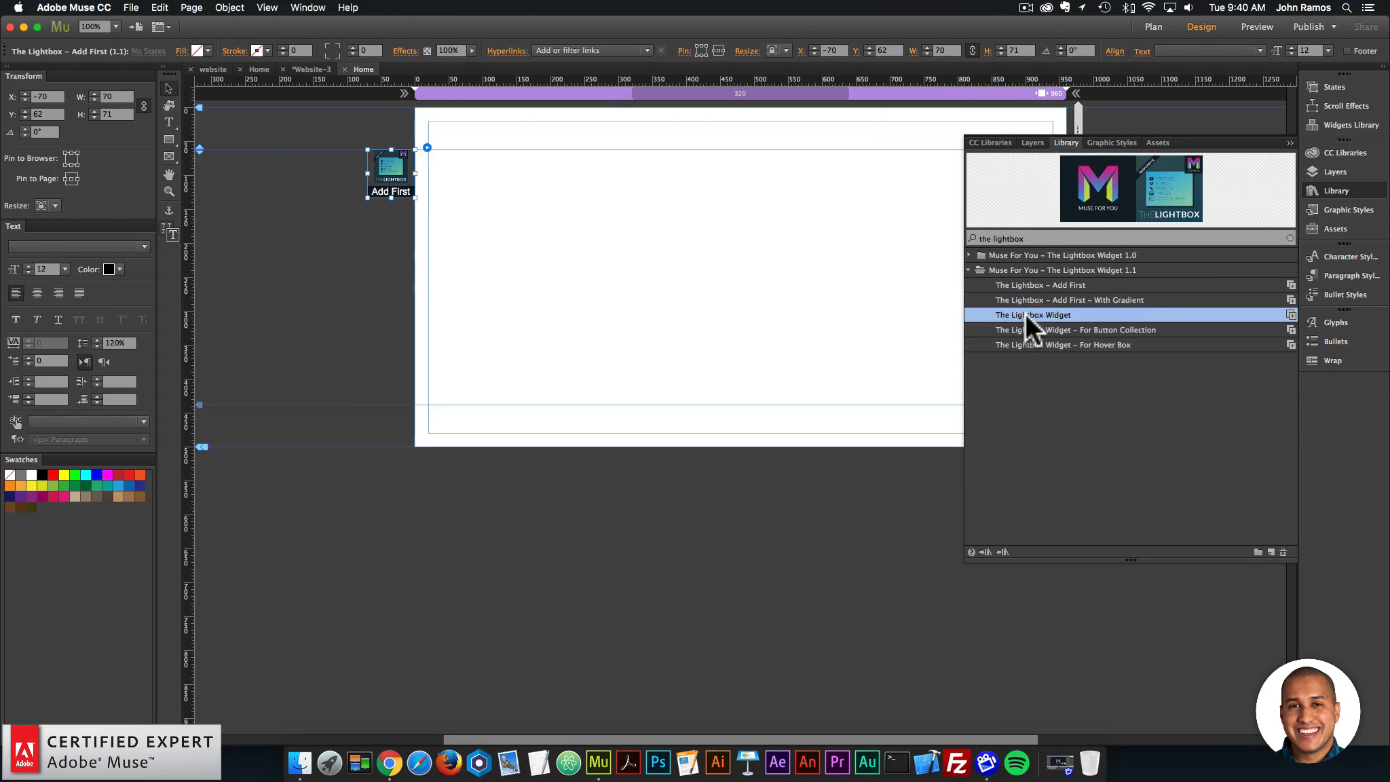
drag(1025, 314, 366, 210)
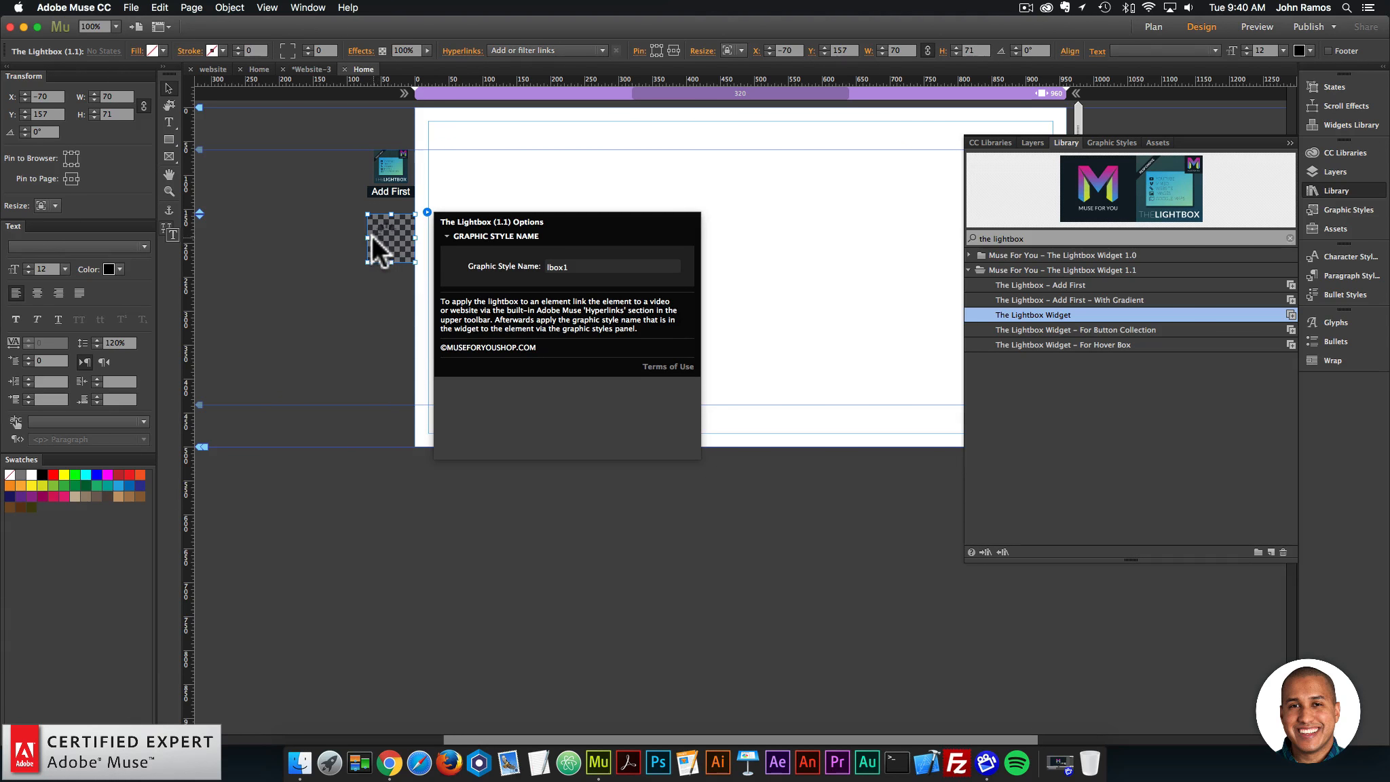
click(1117, 330)
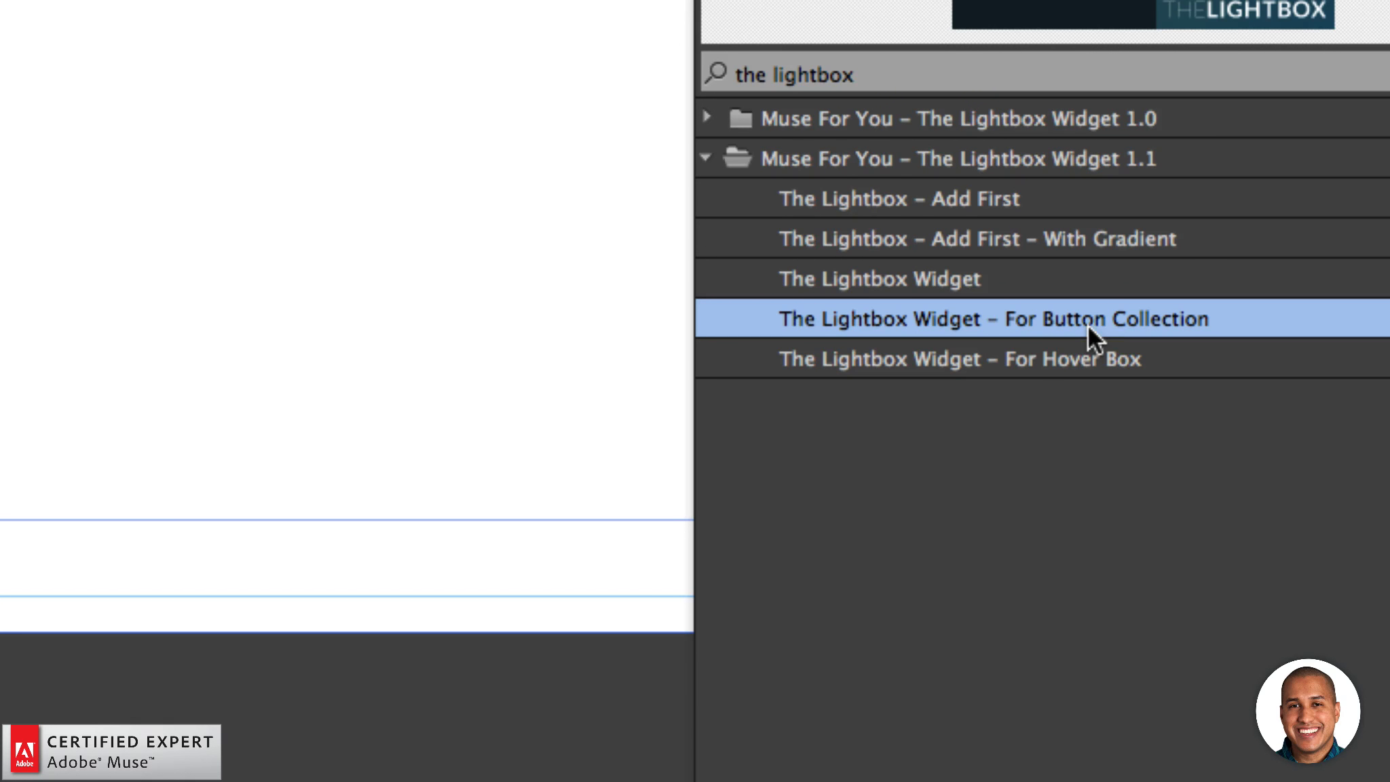
click(1088, 349)
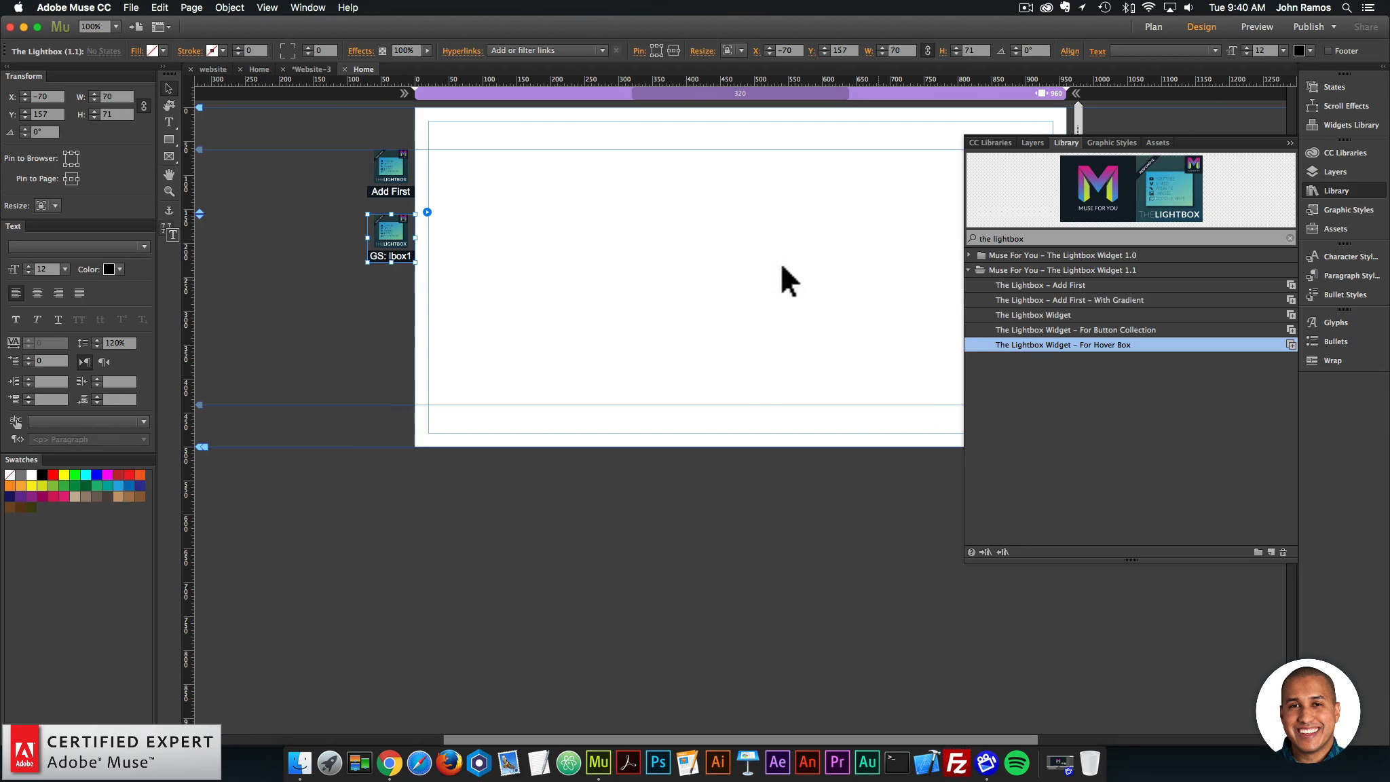
Step: Collapse the Library and open the options of the Add First widget on the new page
click(400, 194)
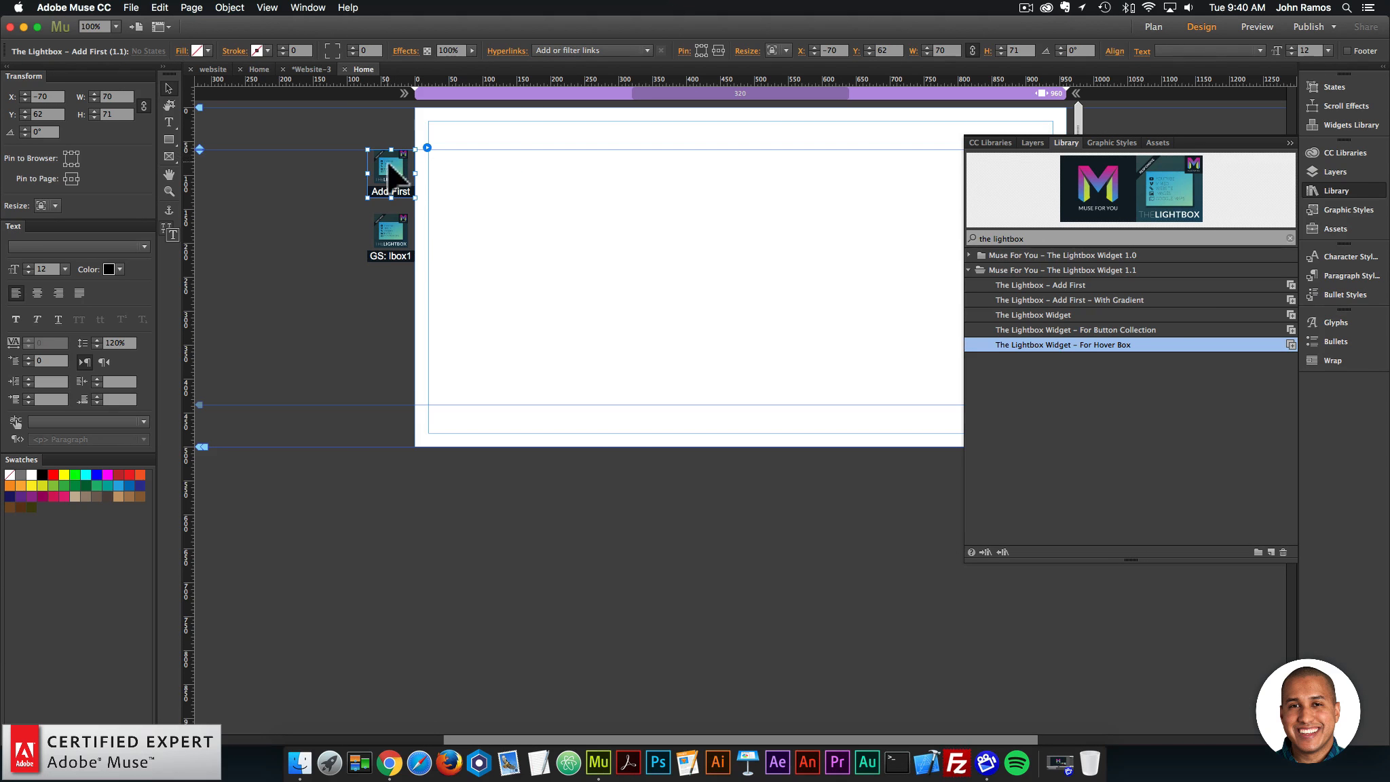
click(1336, 192)
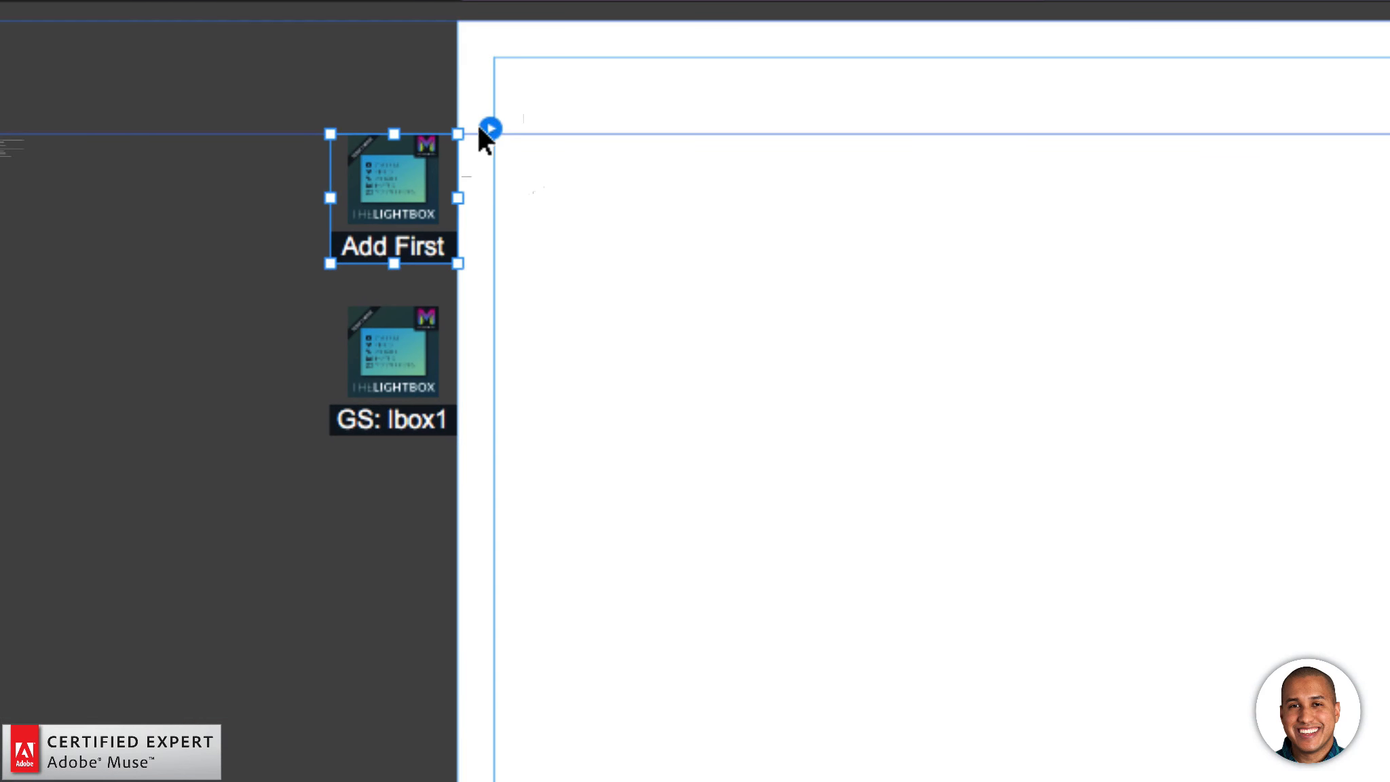
click(427, 147)
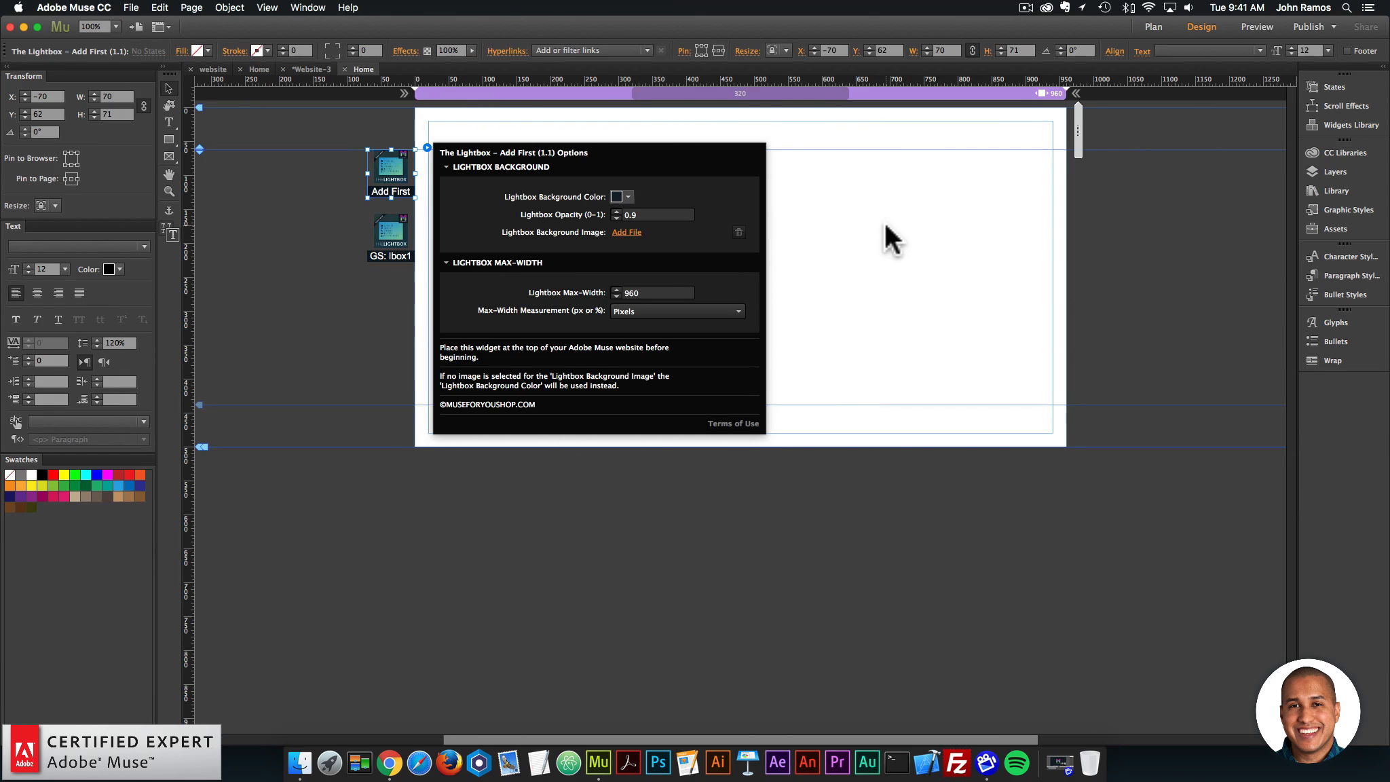
Step: Close the widget options and draw a rectangle about 391 by 216 pixels near the middle of the page
click(814, 230)
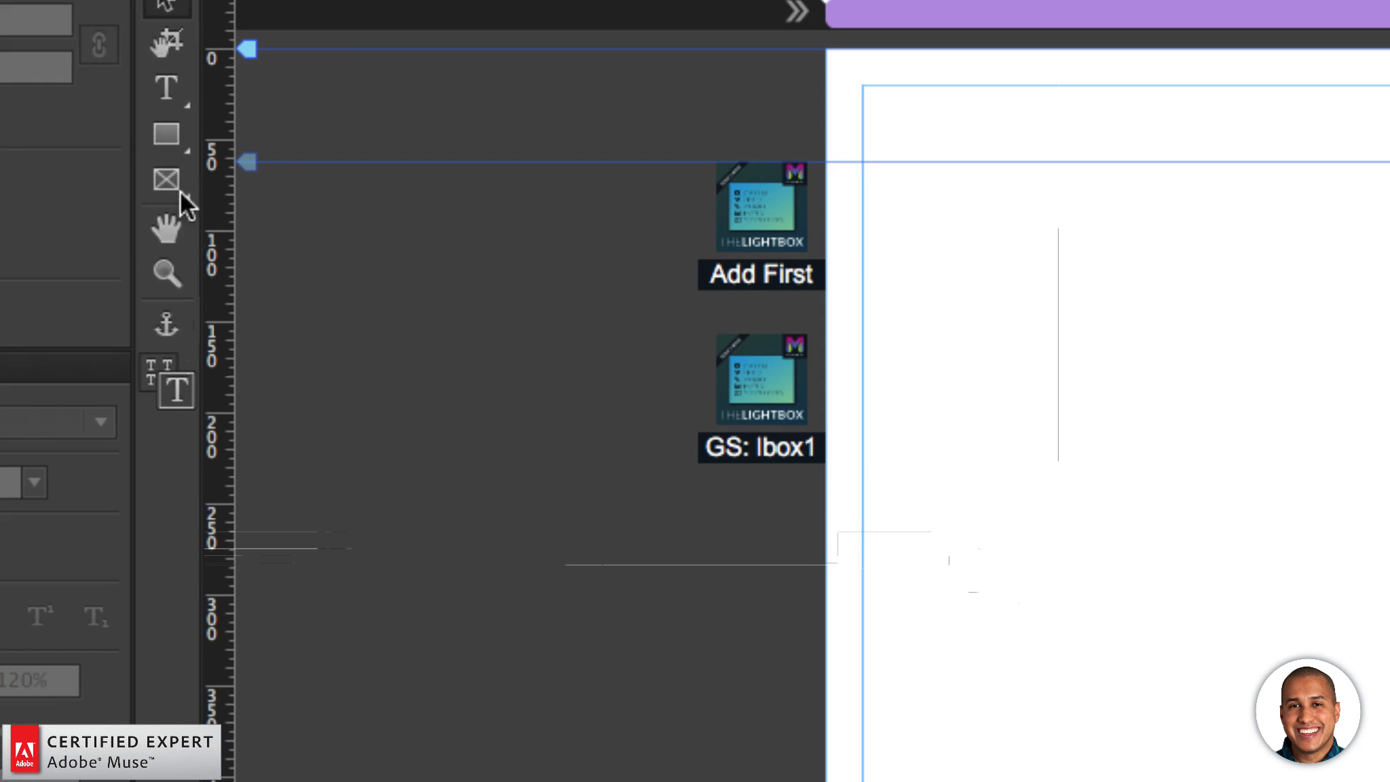
click(170, 136)
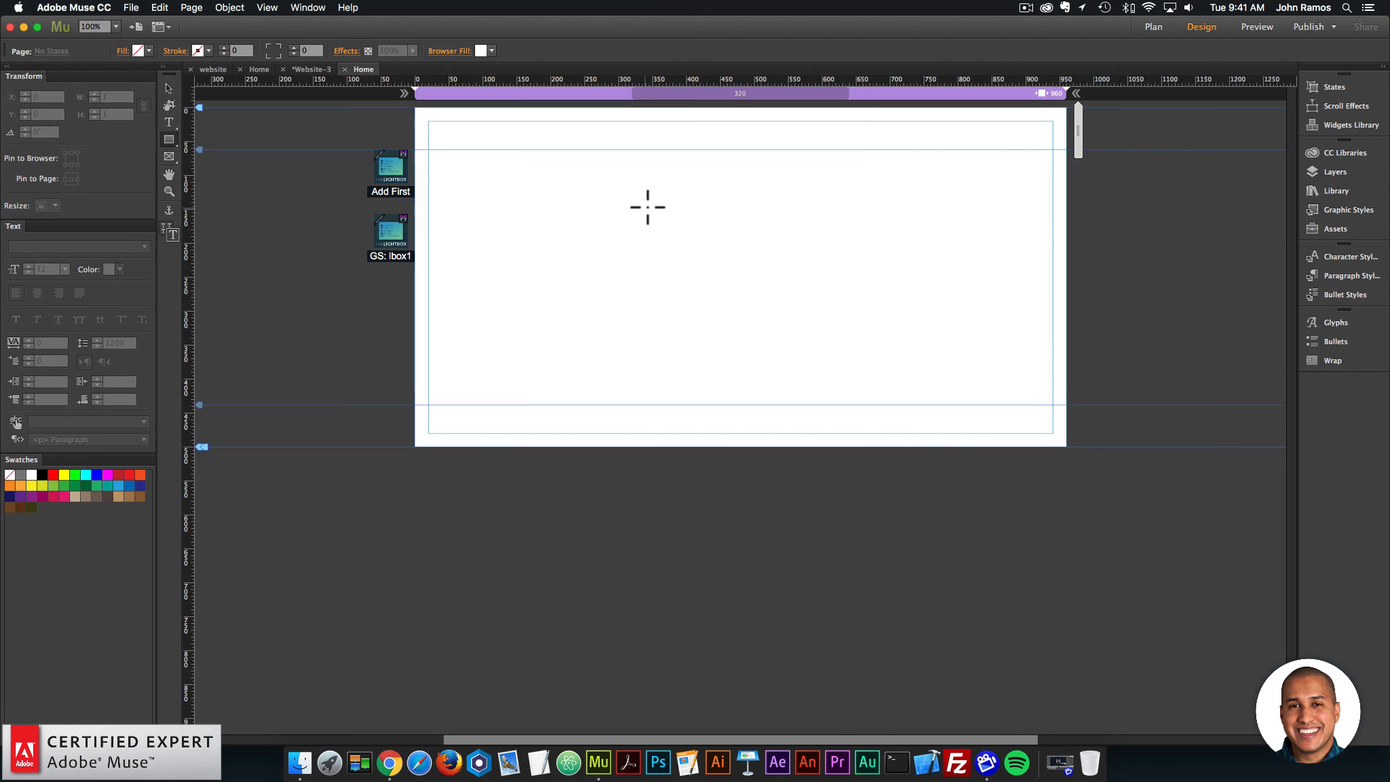
drag(634, 187, 899, 334)
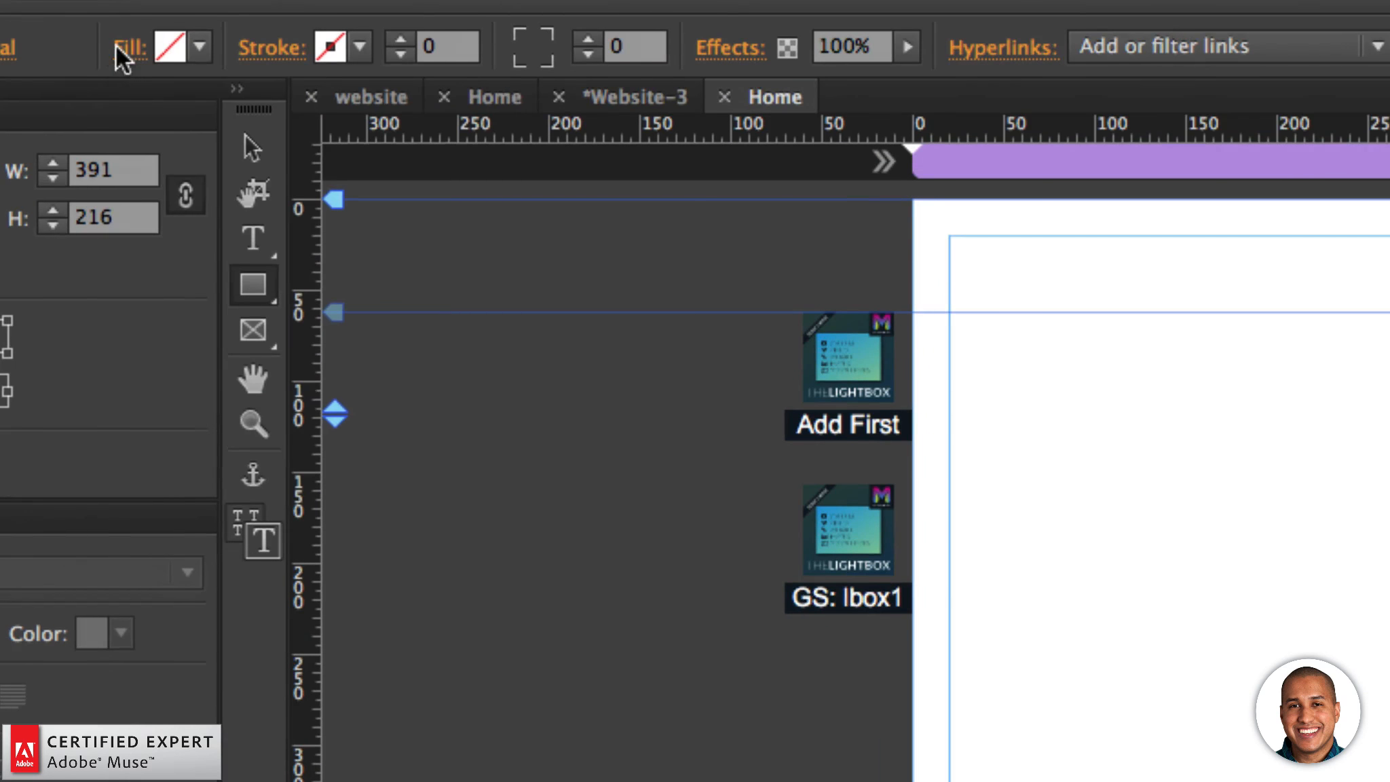
Step: Fill the rectangle with the image Screen Shot 2017-07-04 at 8.11.11 AM.png from the images folder
click(121, 51)
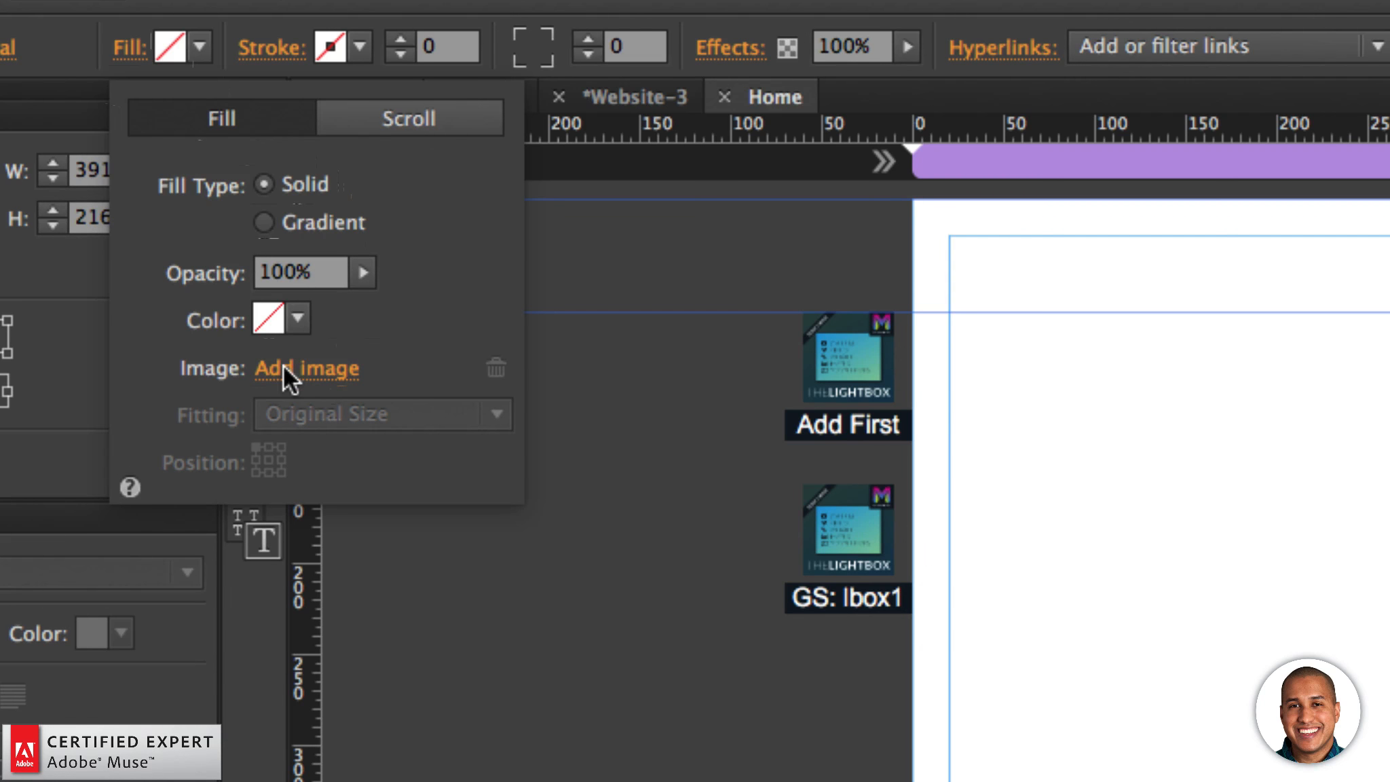
click(284, 367)
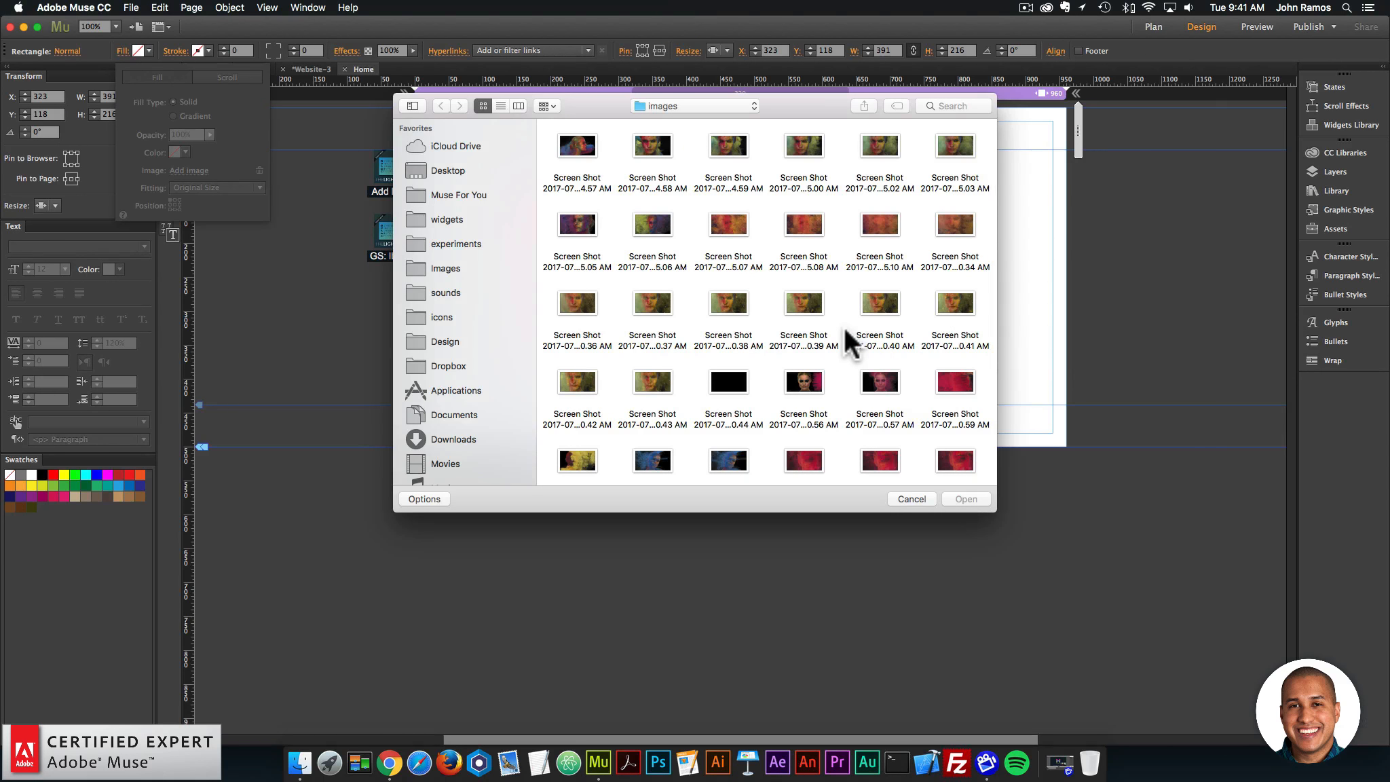
scroll(844, 327, down, 10)
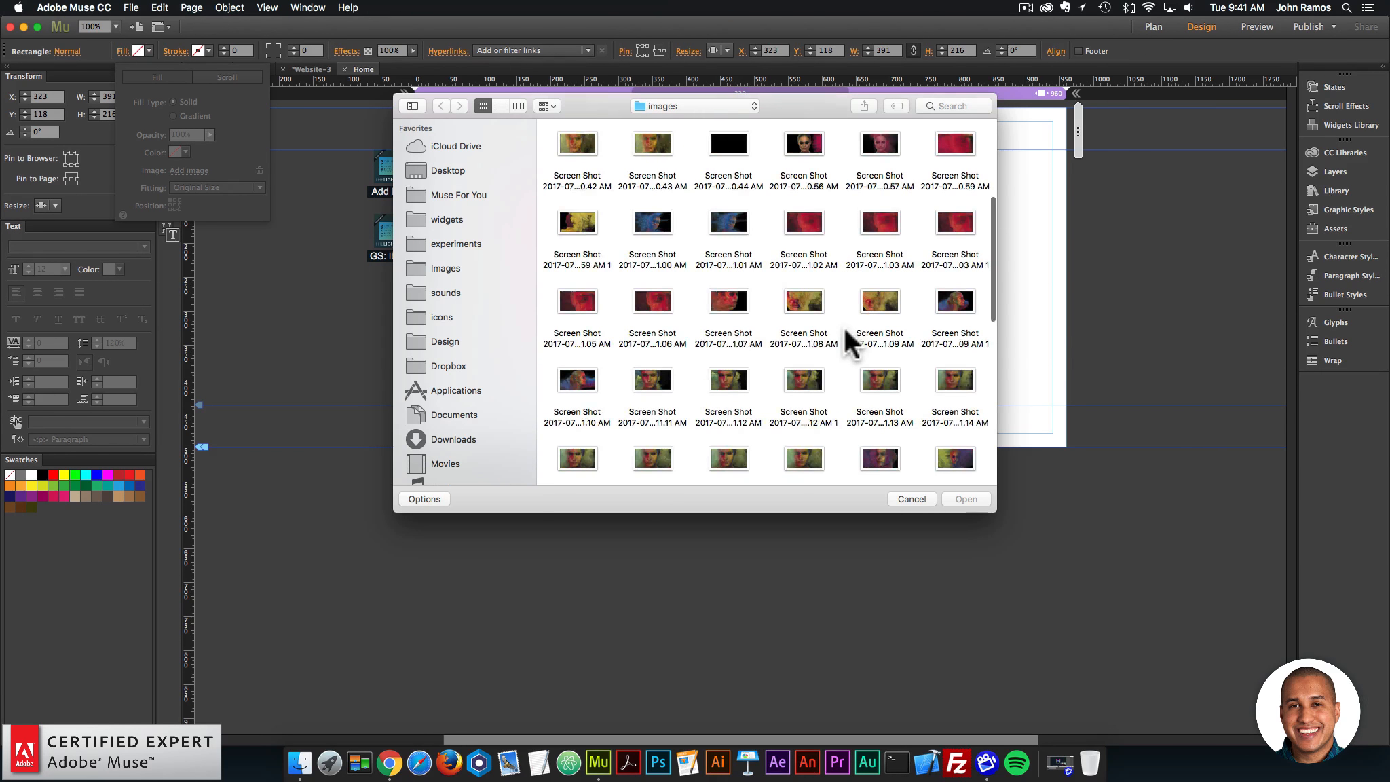
scroll(845, 328, up, 1)
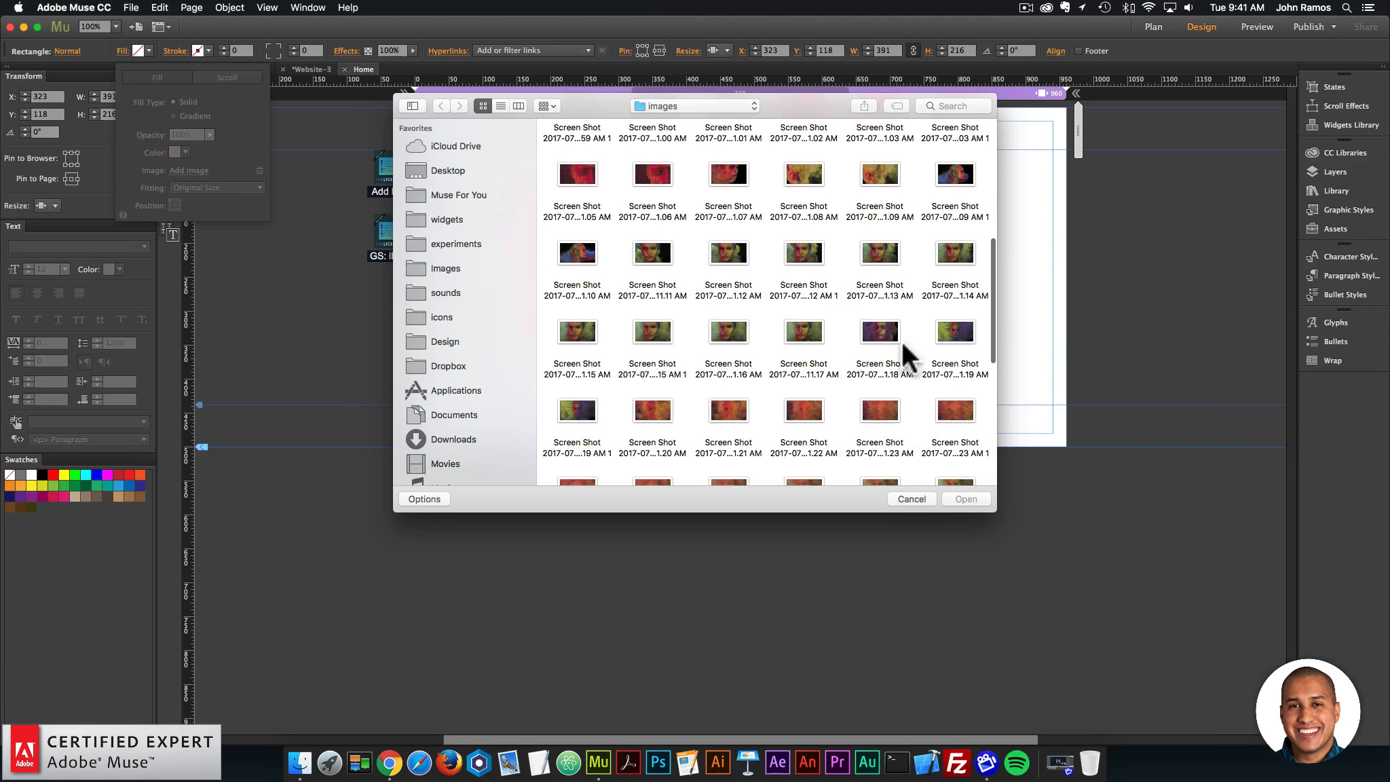
scroll(896, 339, down, 1)
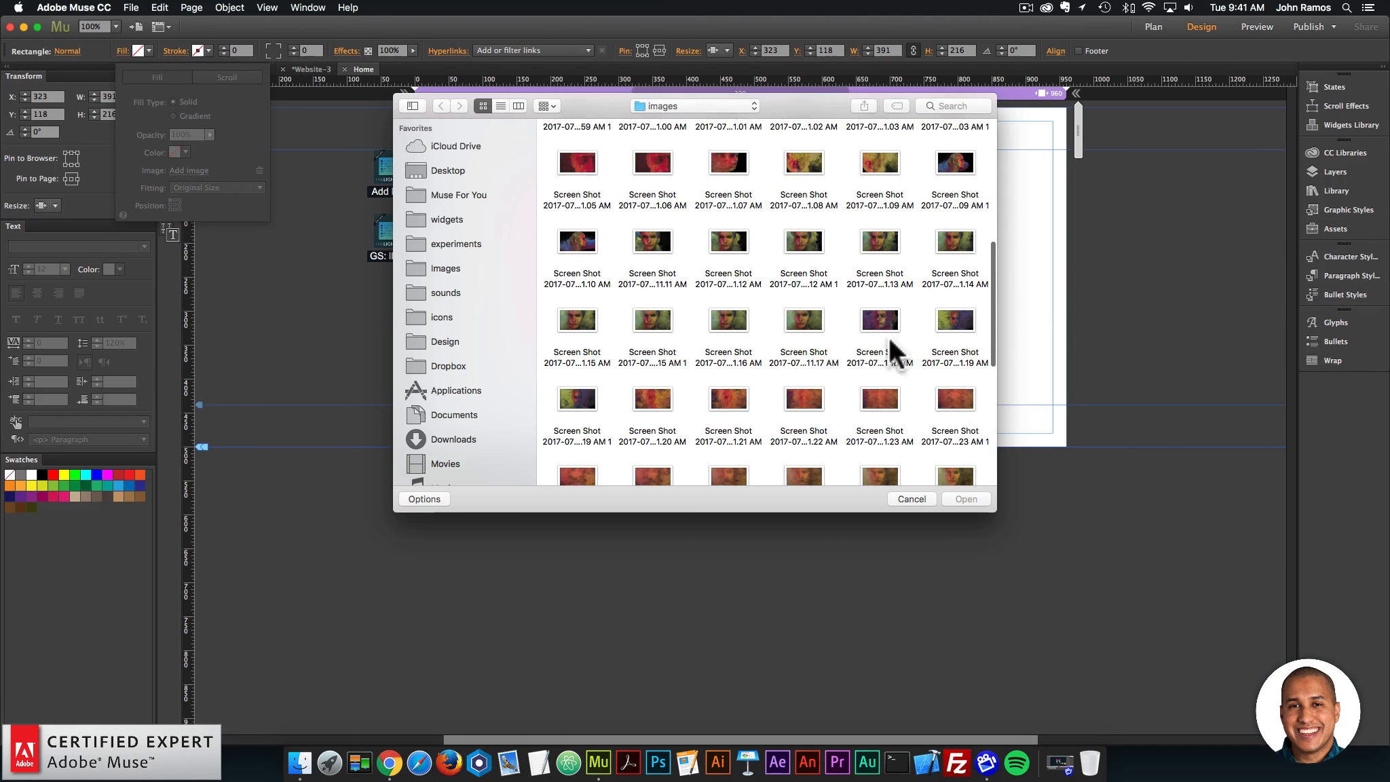
click(648, 244)
double_click(647, 241)
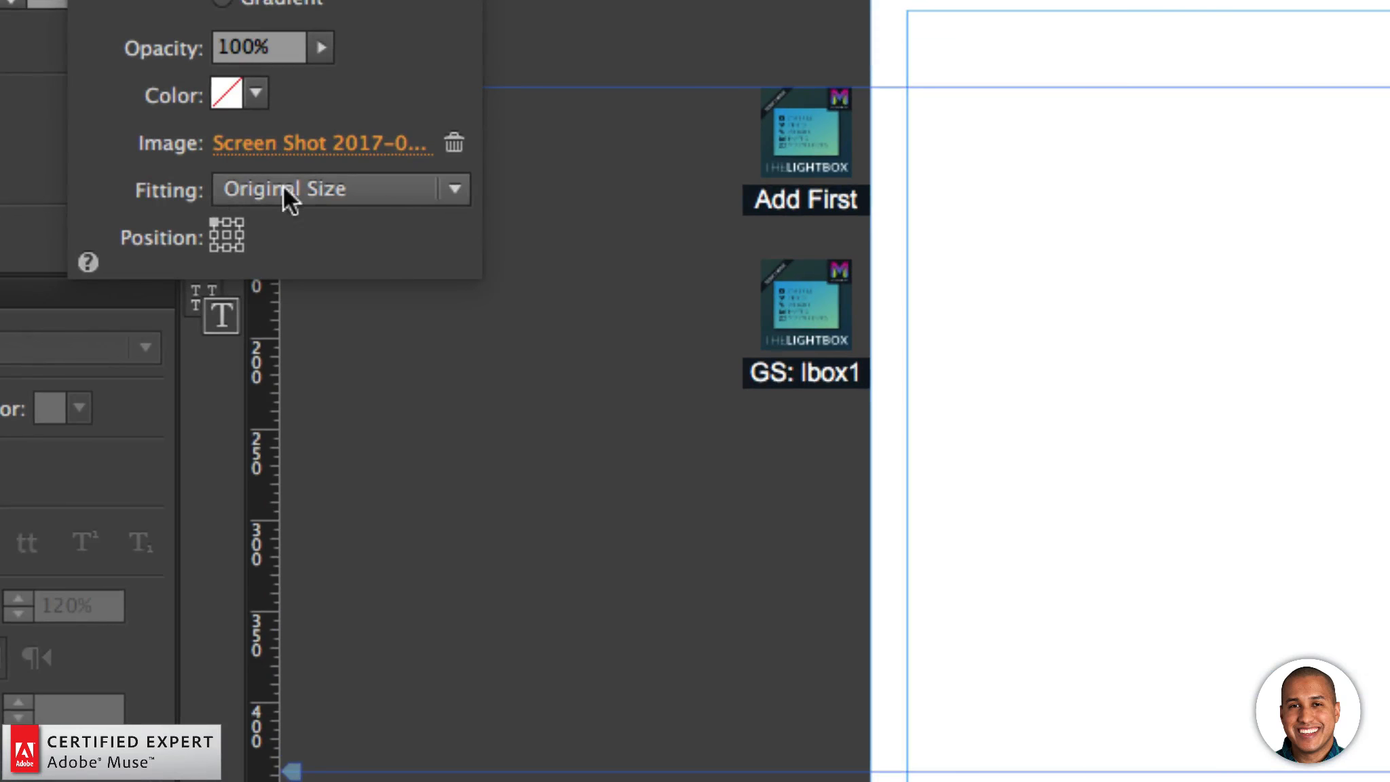
Step: Set the fill image's fitting to Scale to Fill and move the rectangle to X 285, Y 133
click(283, 189)
click(298, 217)
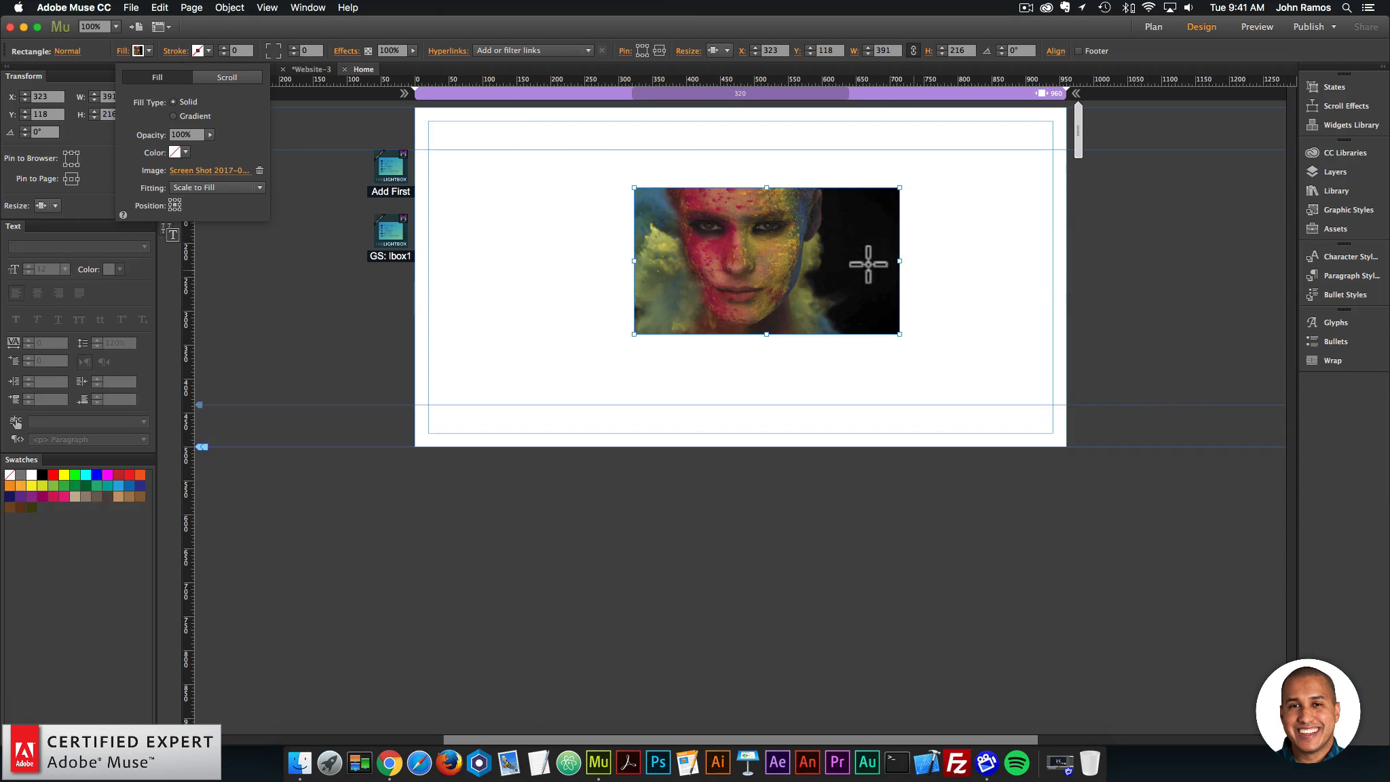
click(783, 236)
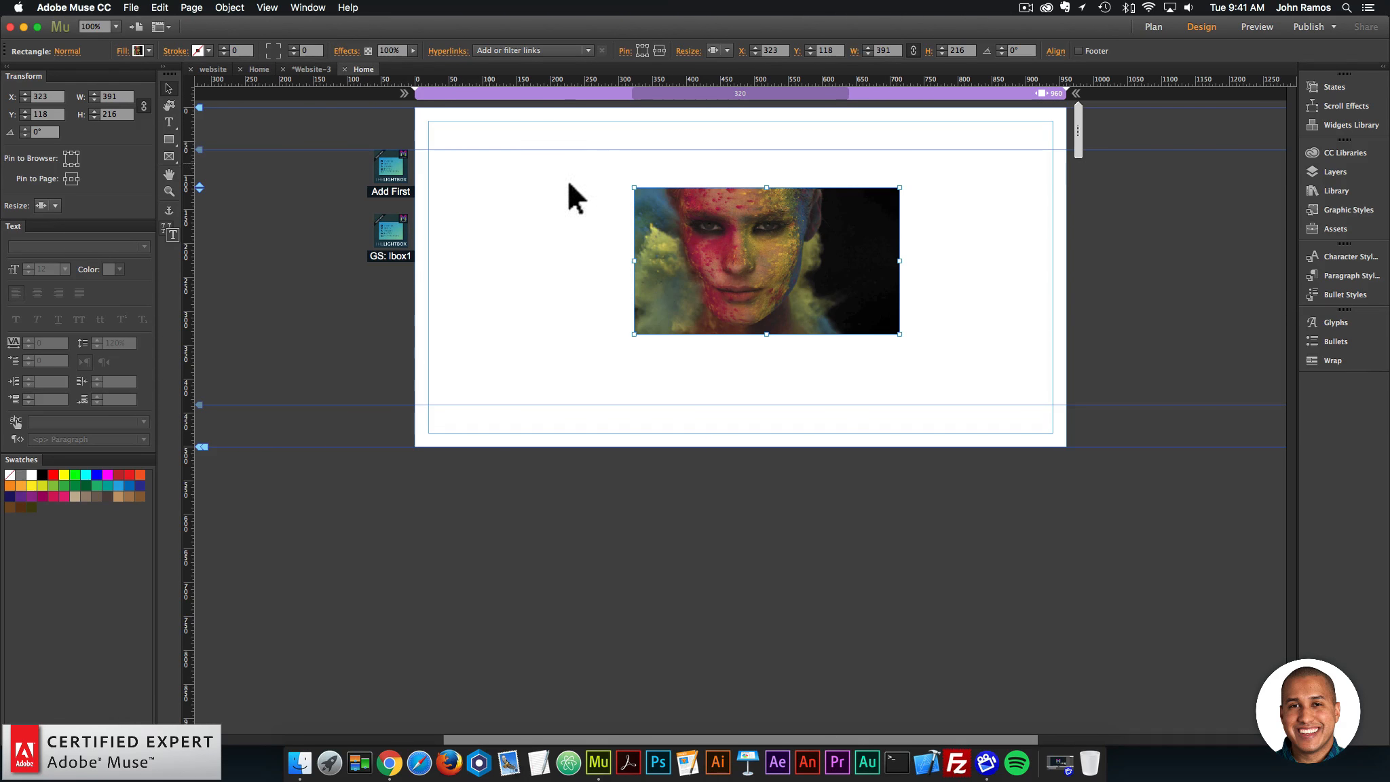
drag(720, 225, 731, 266)
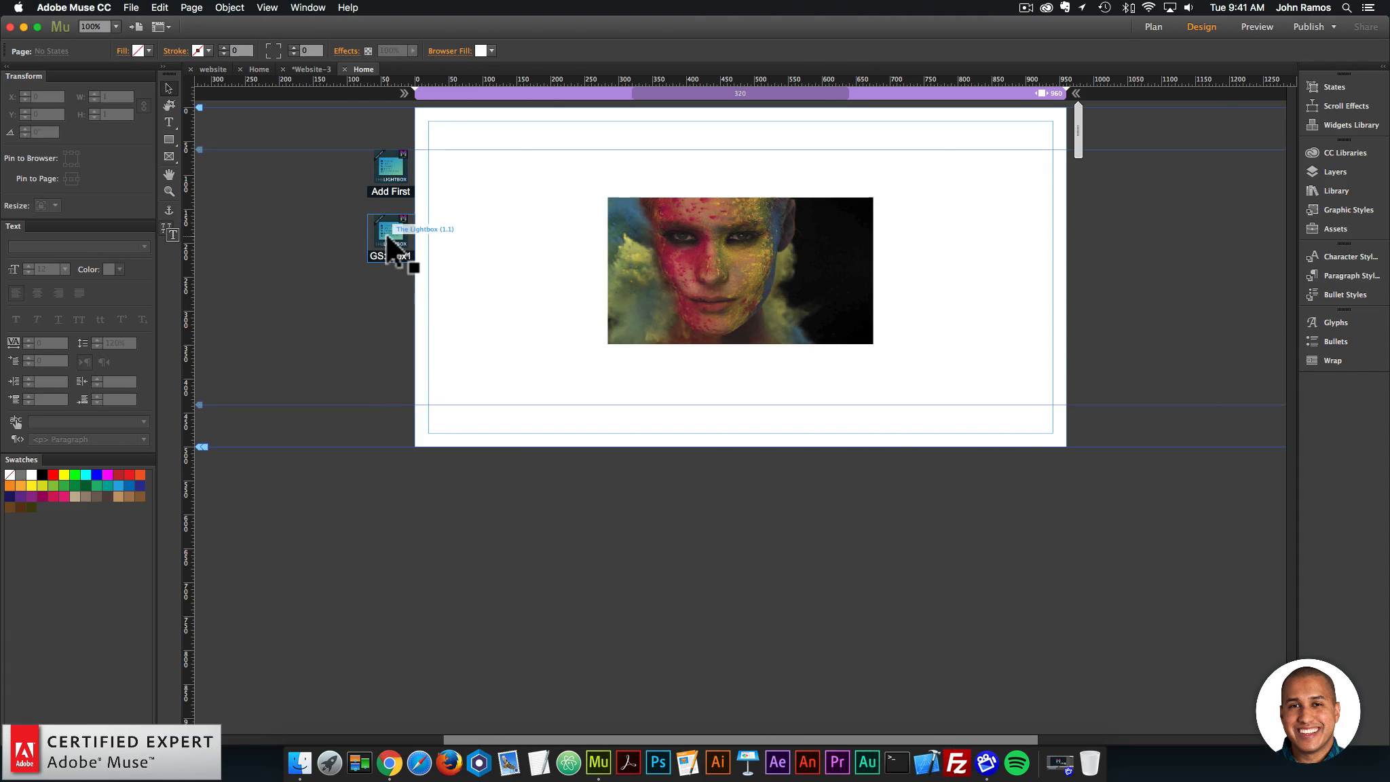
Step: Check the graphic style name and instructions in The Lightbox widget's options
click(406, 261)
click(427, 212)
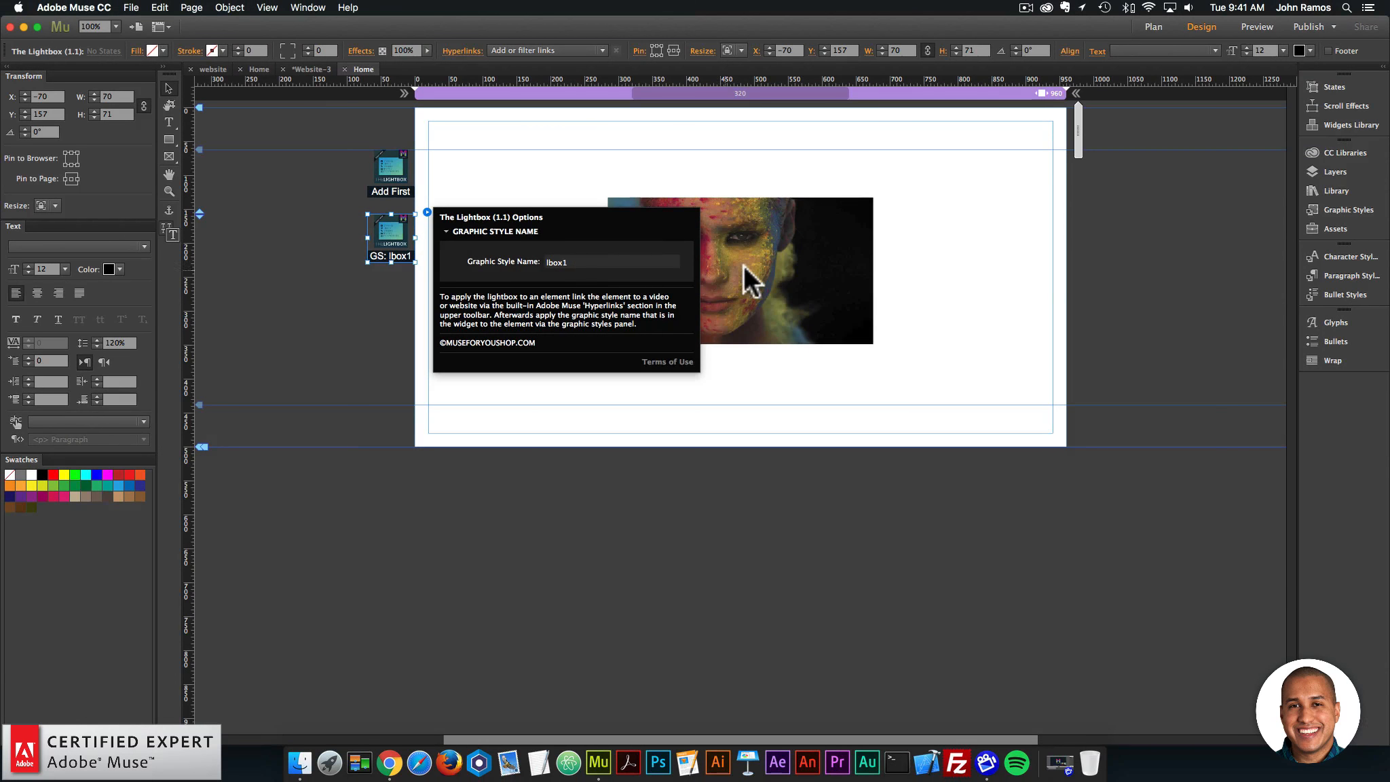
click(1263, 279)
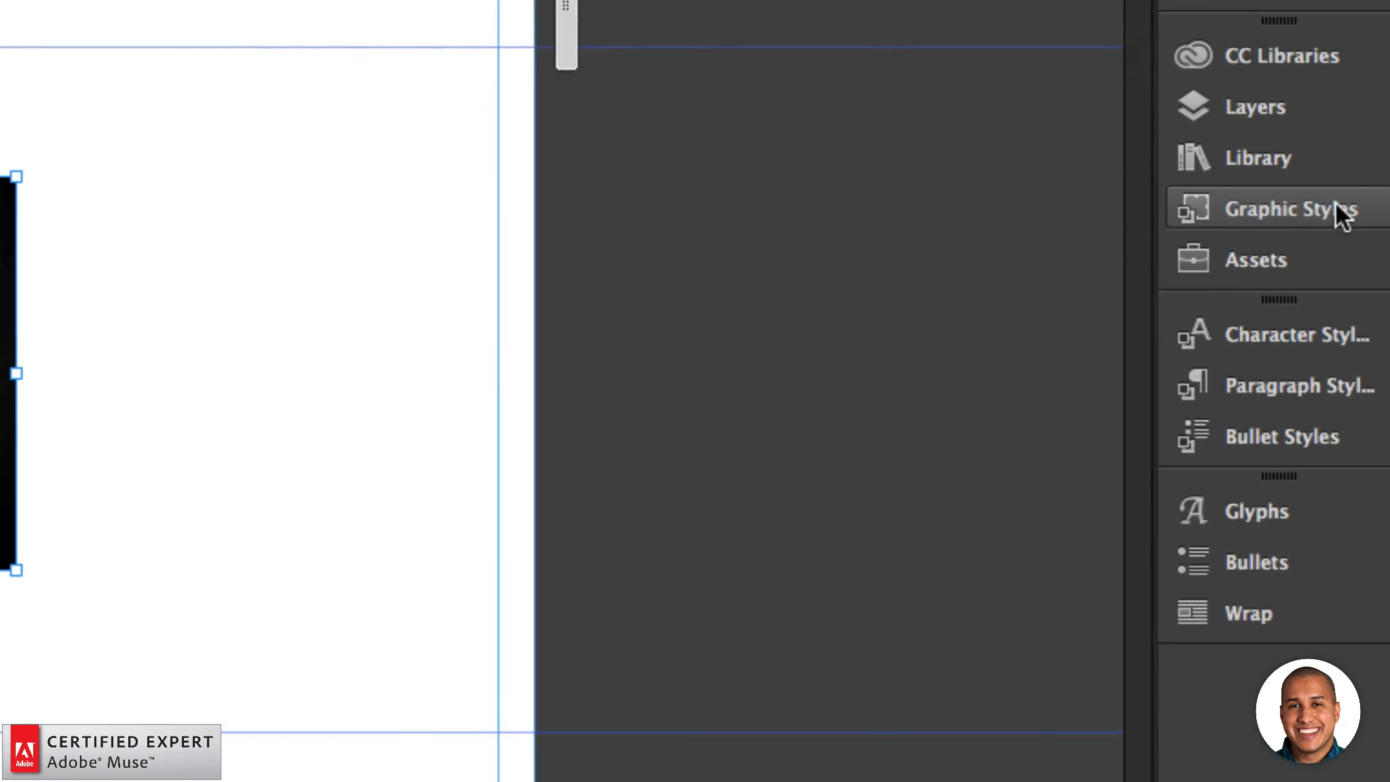
Step: Create a graphic style from the image rectangle and name it lbox1 to match The Lightbox widget
click(1347, 212)
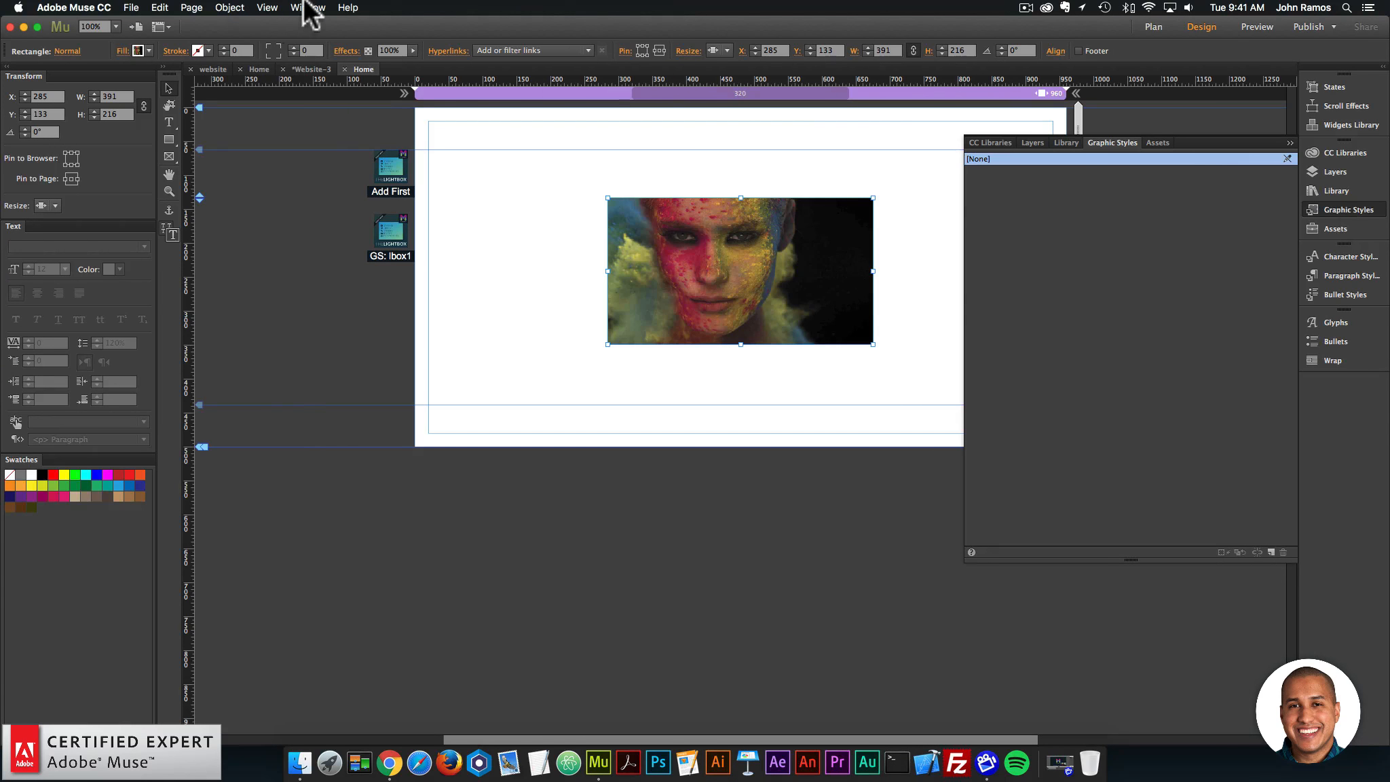
click(308, 7)
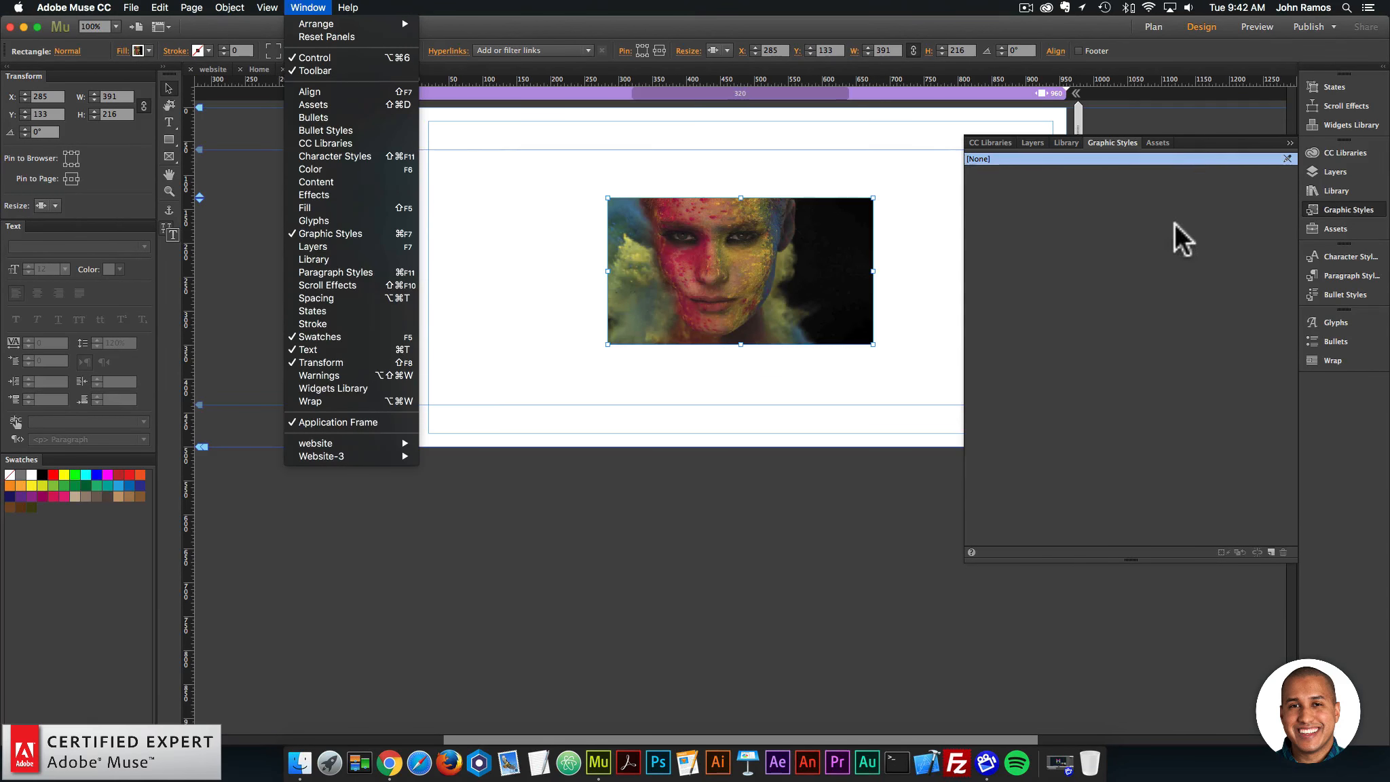
click(1119, 265)
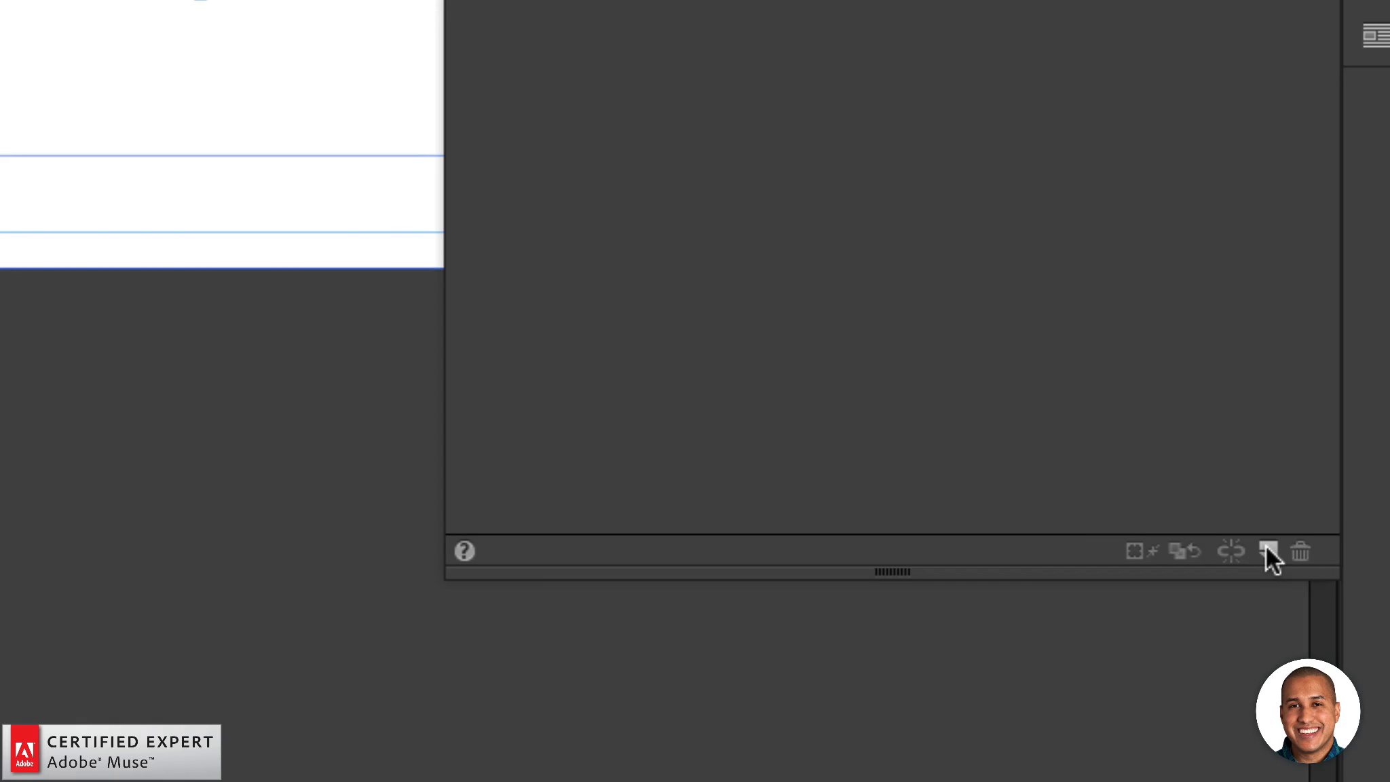
click(1267, 547)
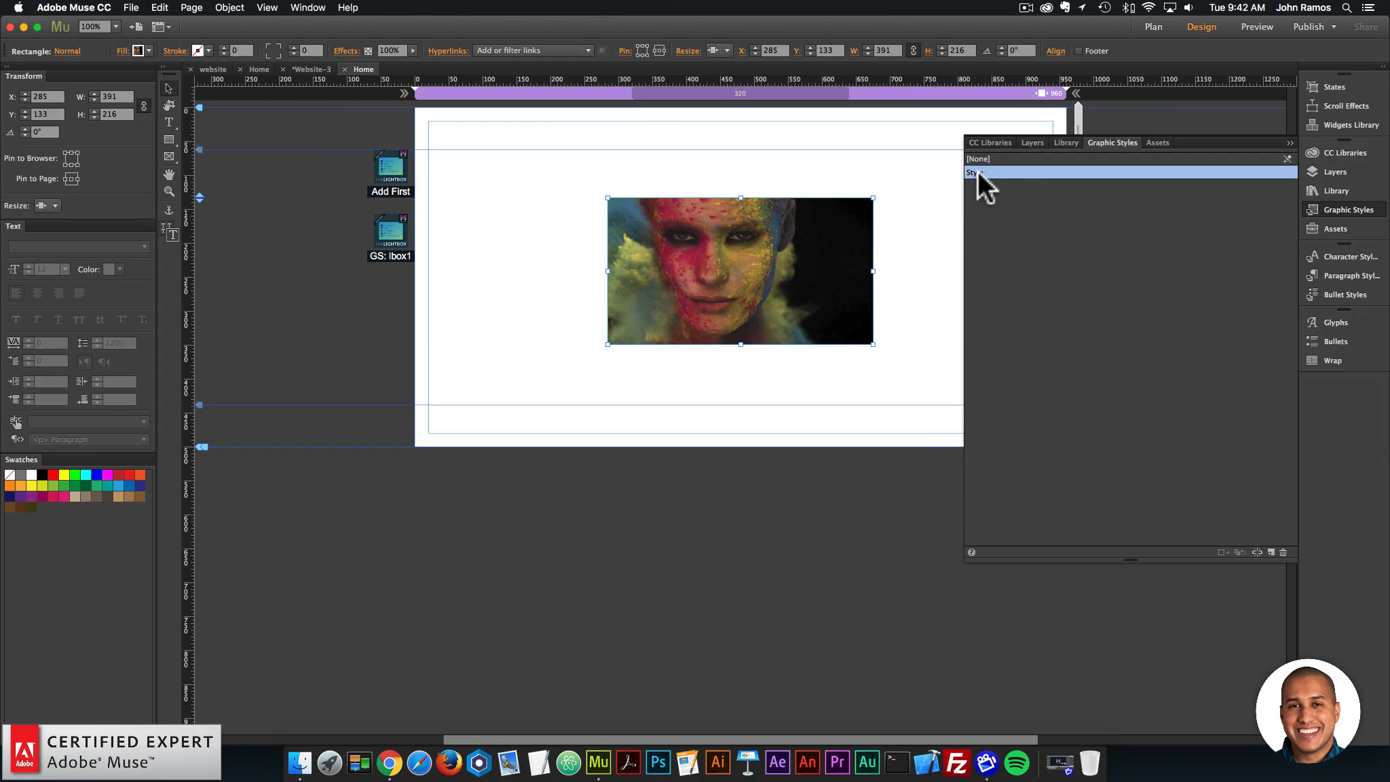
double_click(977, 171)
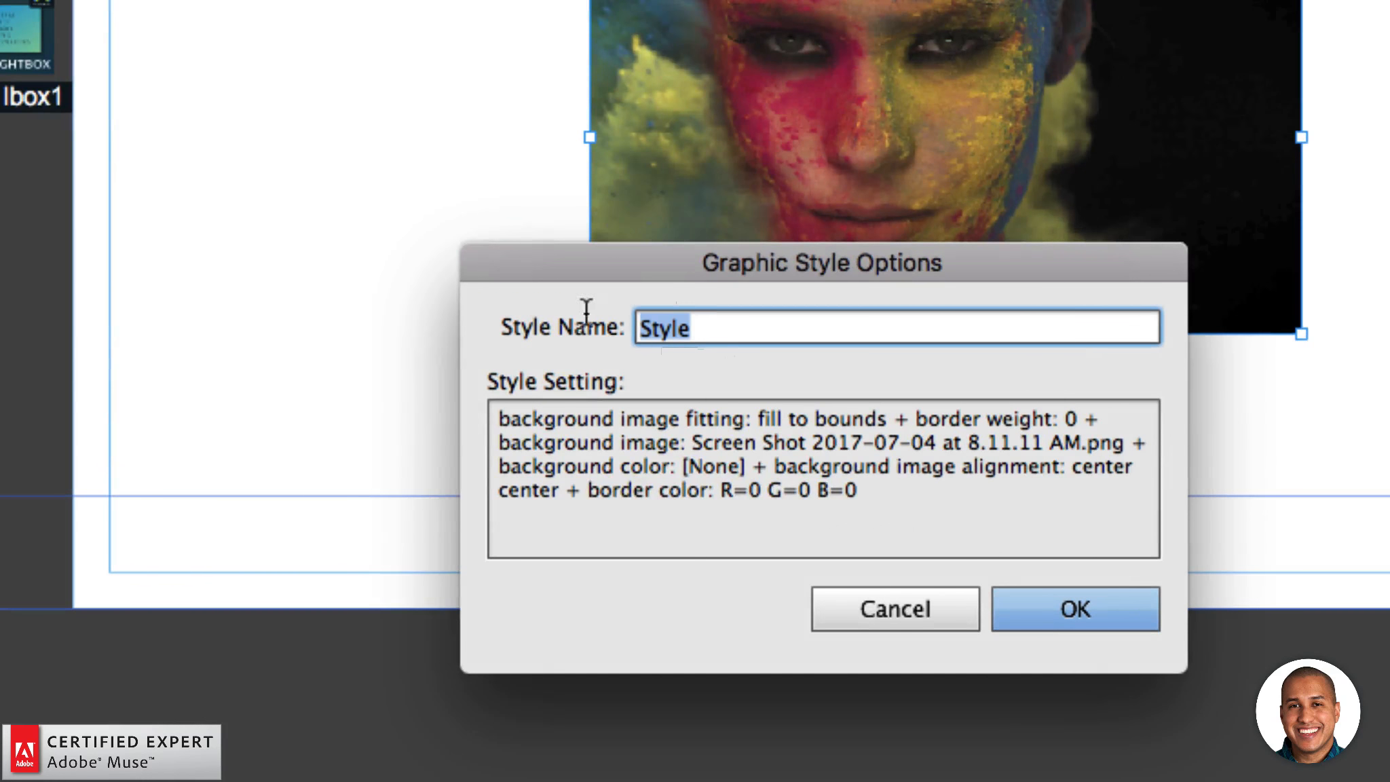
text(lbox1)
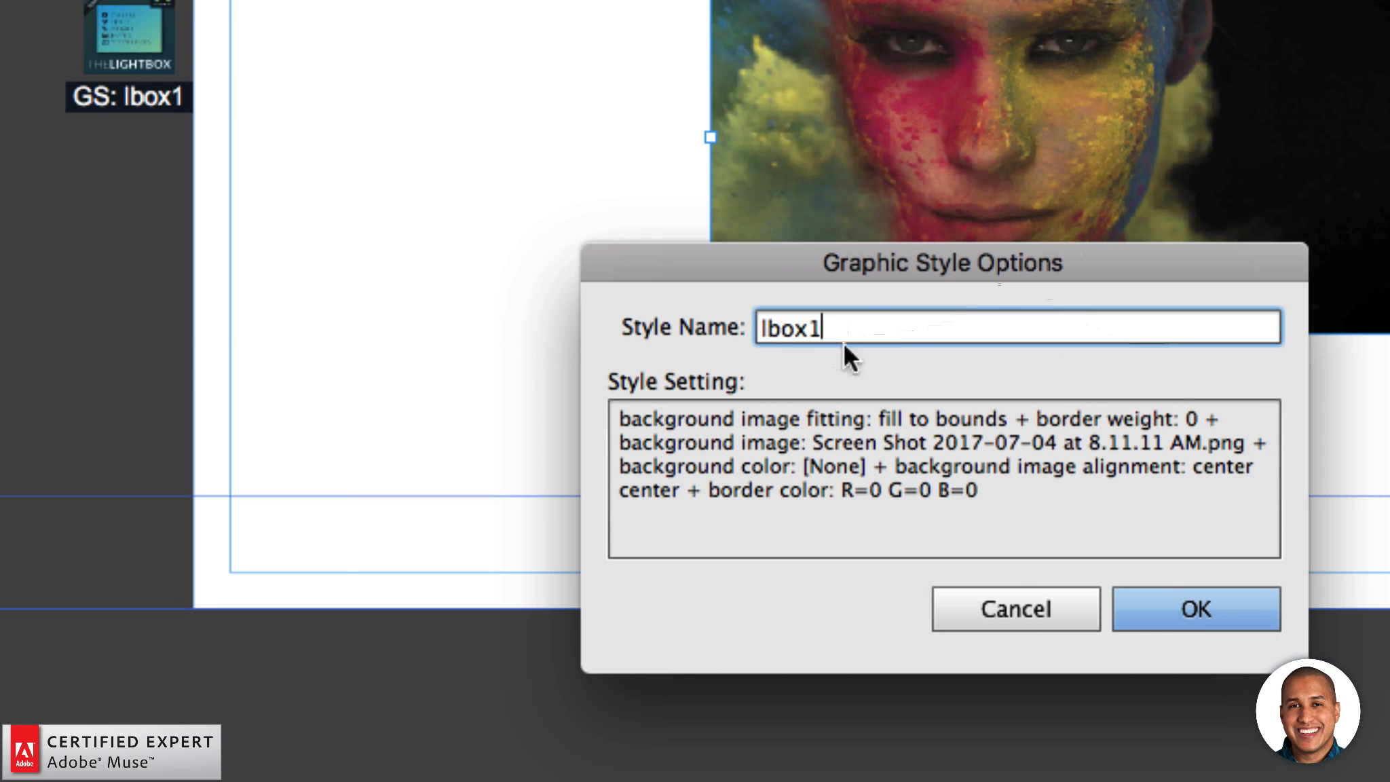
click(1202, 611)
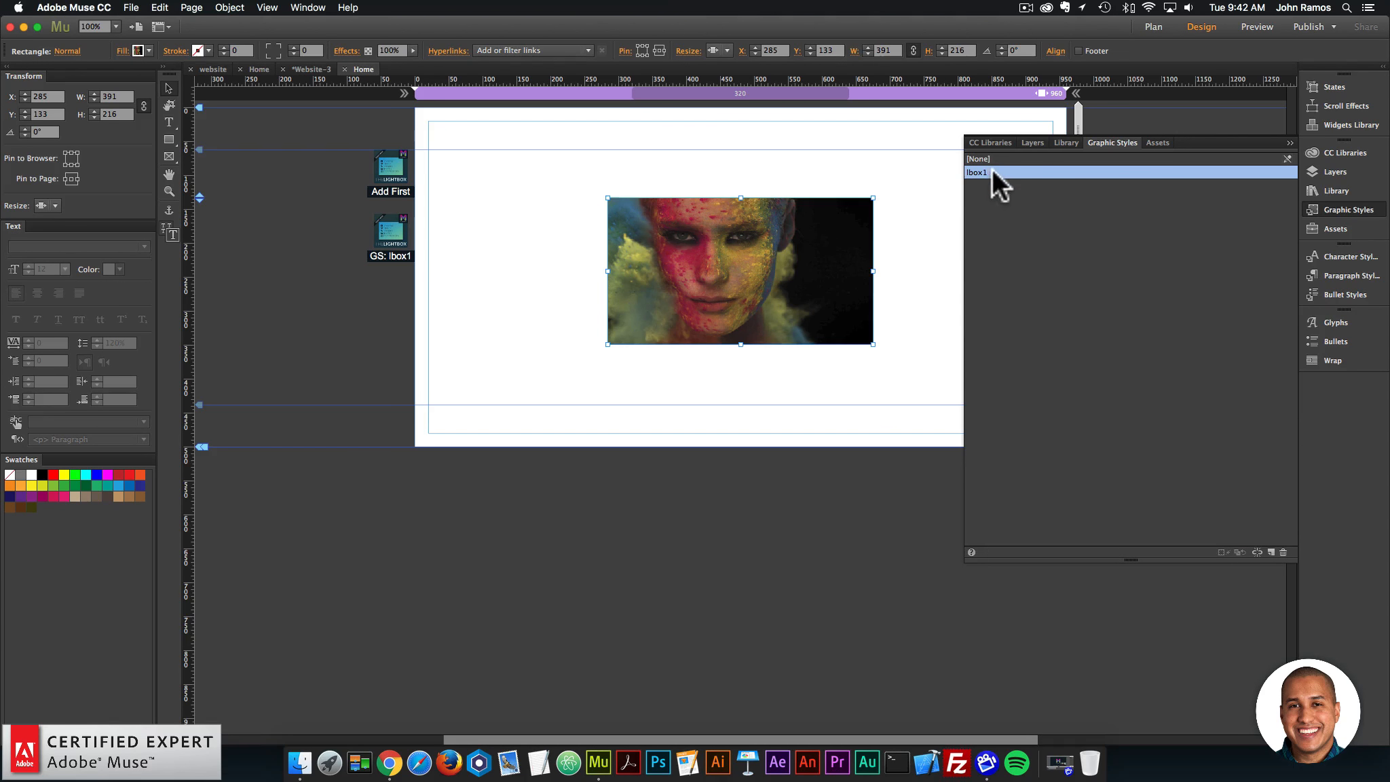
mouse_move(992, 170)
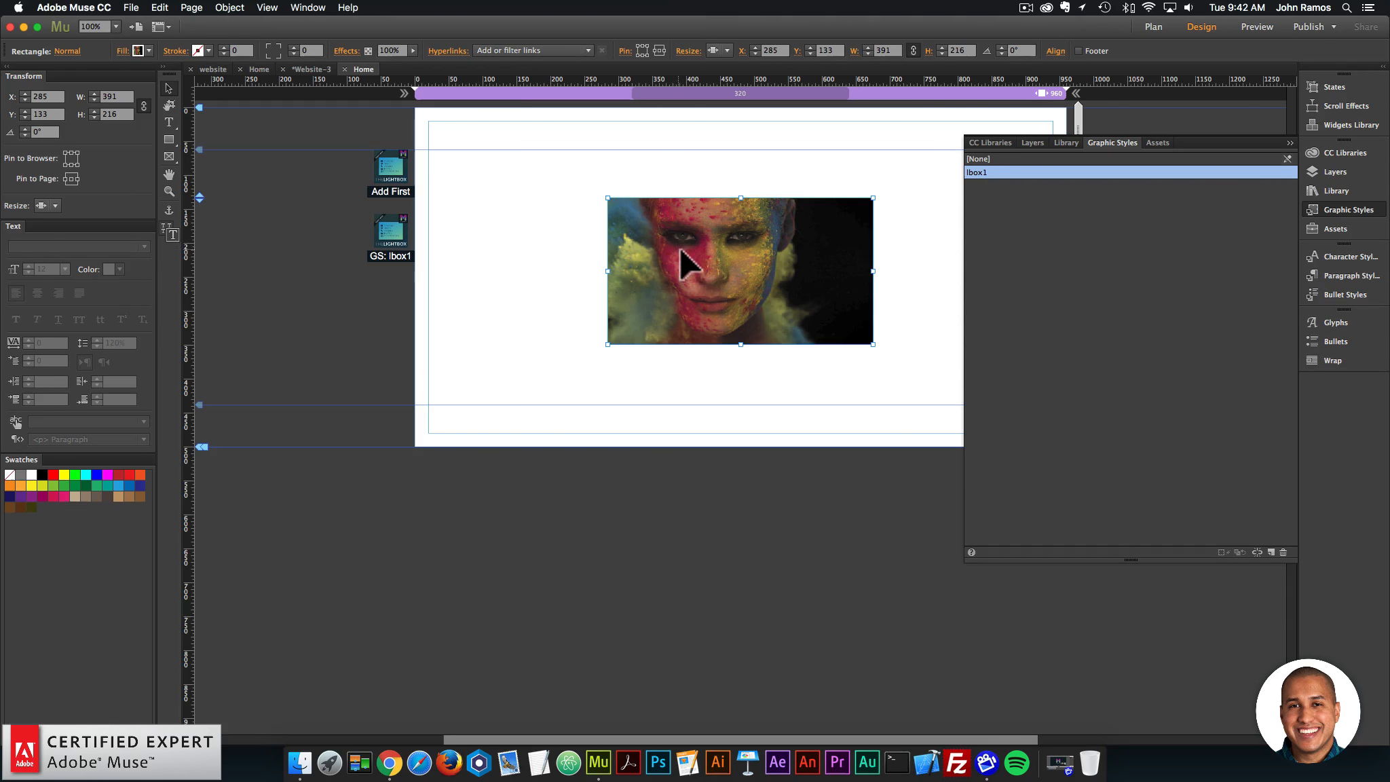
click(928, 235)
click(1339, 211)
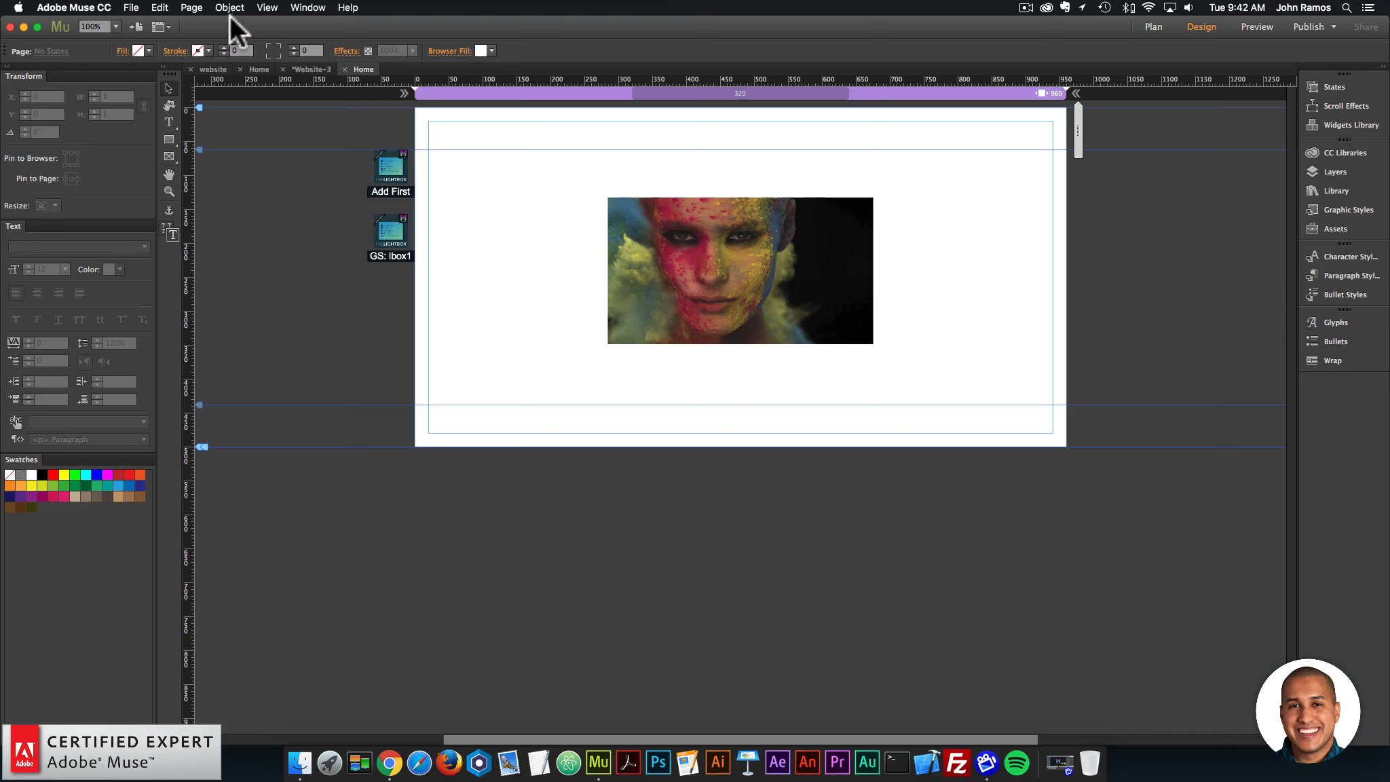
Step: Preview the page in the browser, test opening and closing the image's lightbox, and return to Adobe Muse
click(132, 7)
click(166, 220)
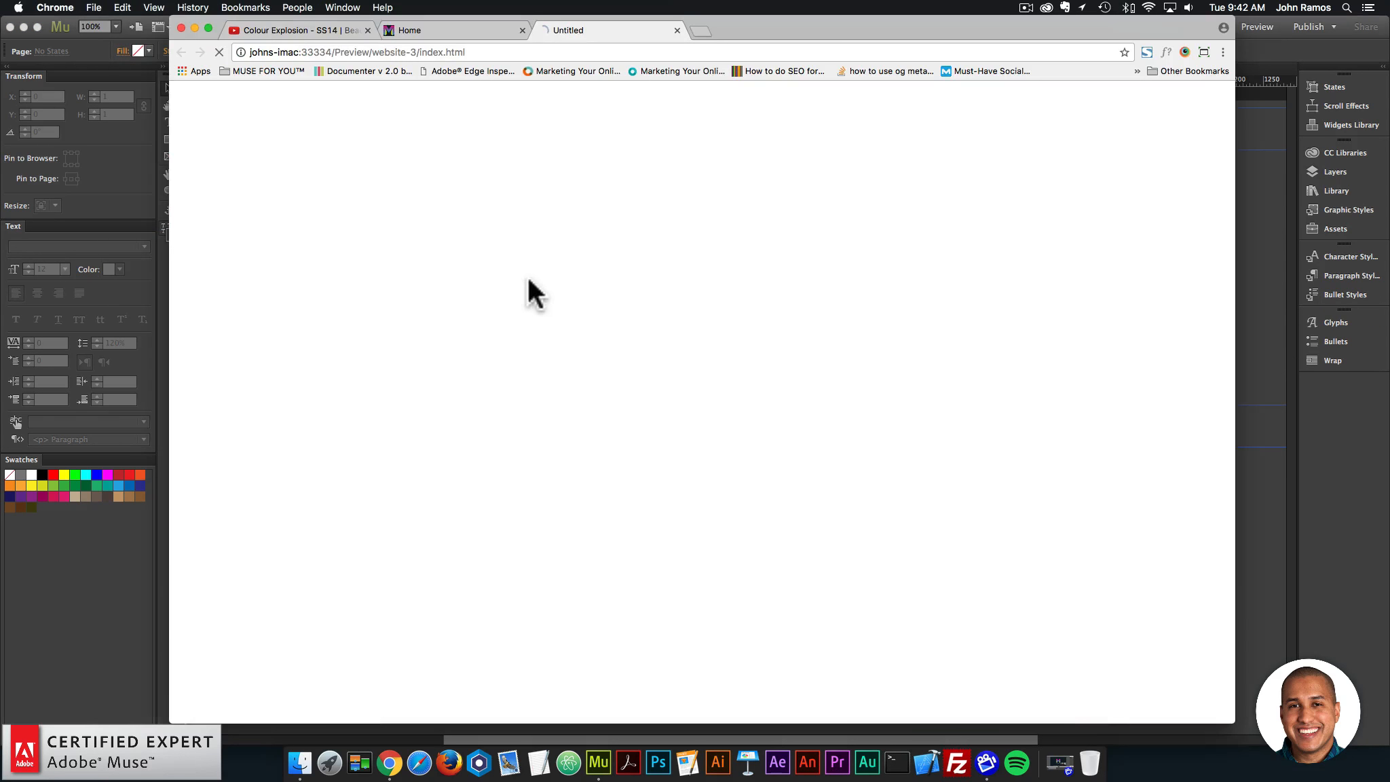
click(720, 282)
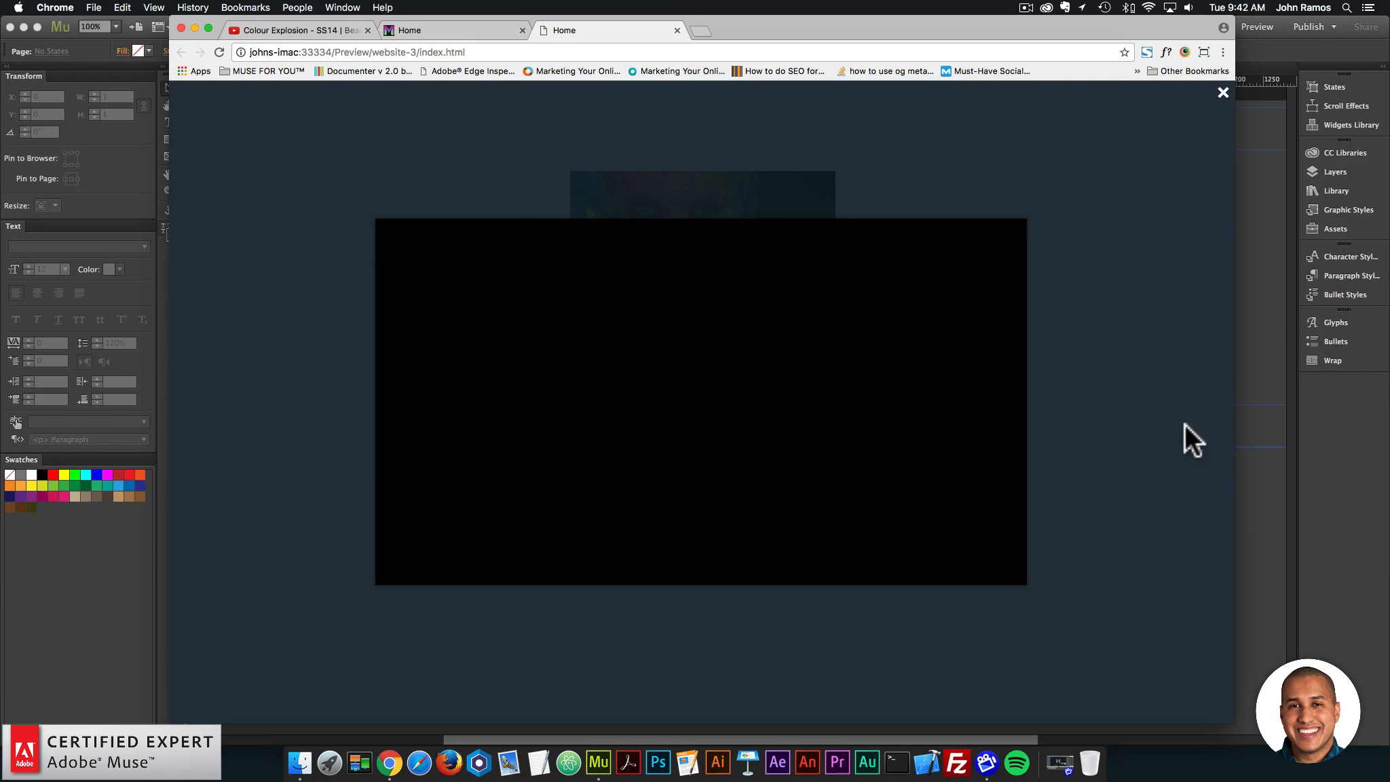
click(1193, 441)
click(1250, 357)
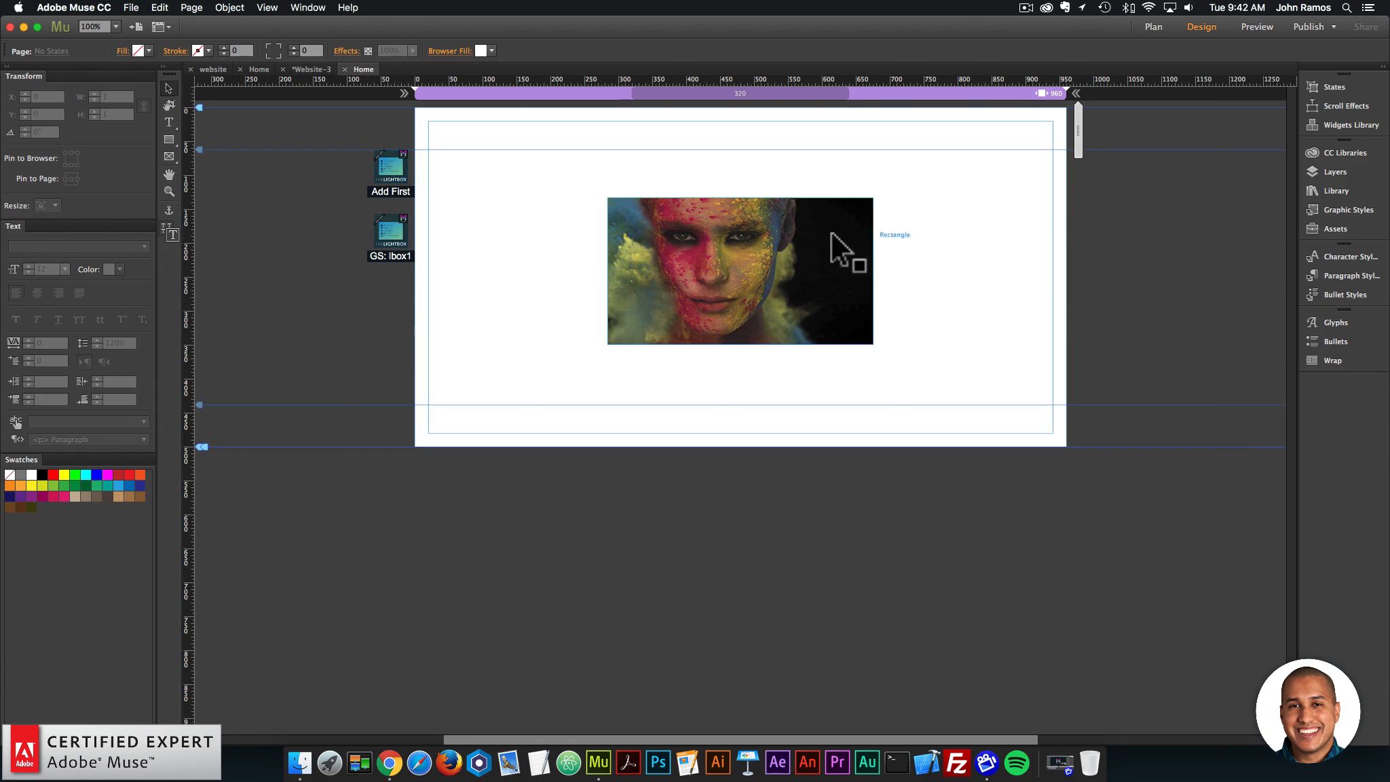
Step: Select the image rectangle, switch to Chrome and copy the URL of the Colour Explosion – SS14 YouTube video
click(805, 258)
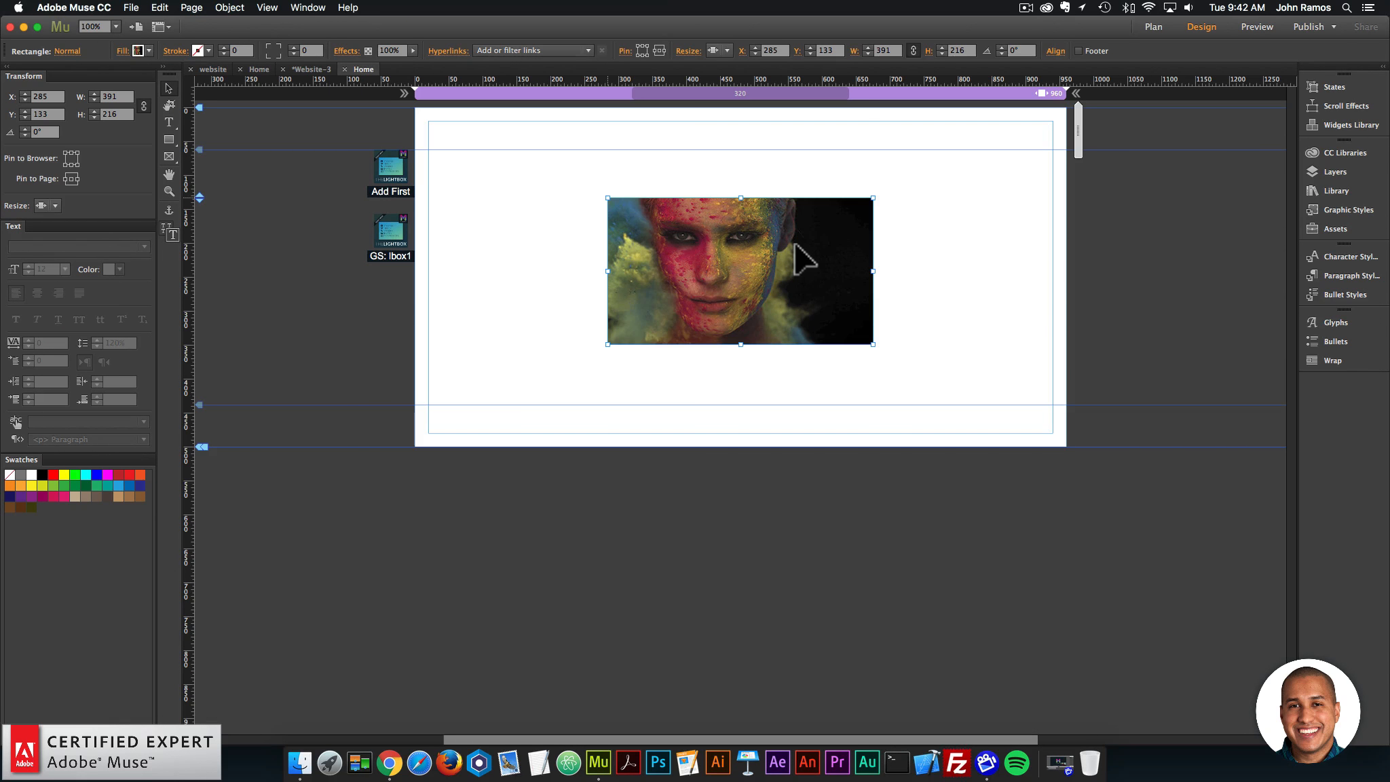
click(387, 762)
click(303, 28)
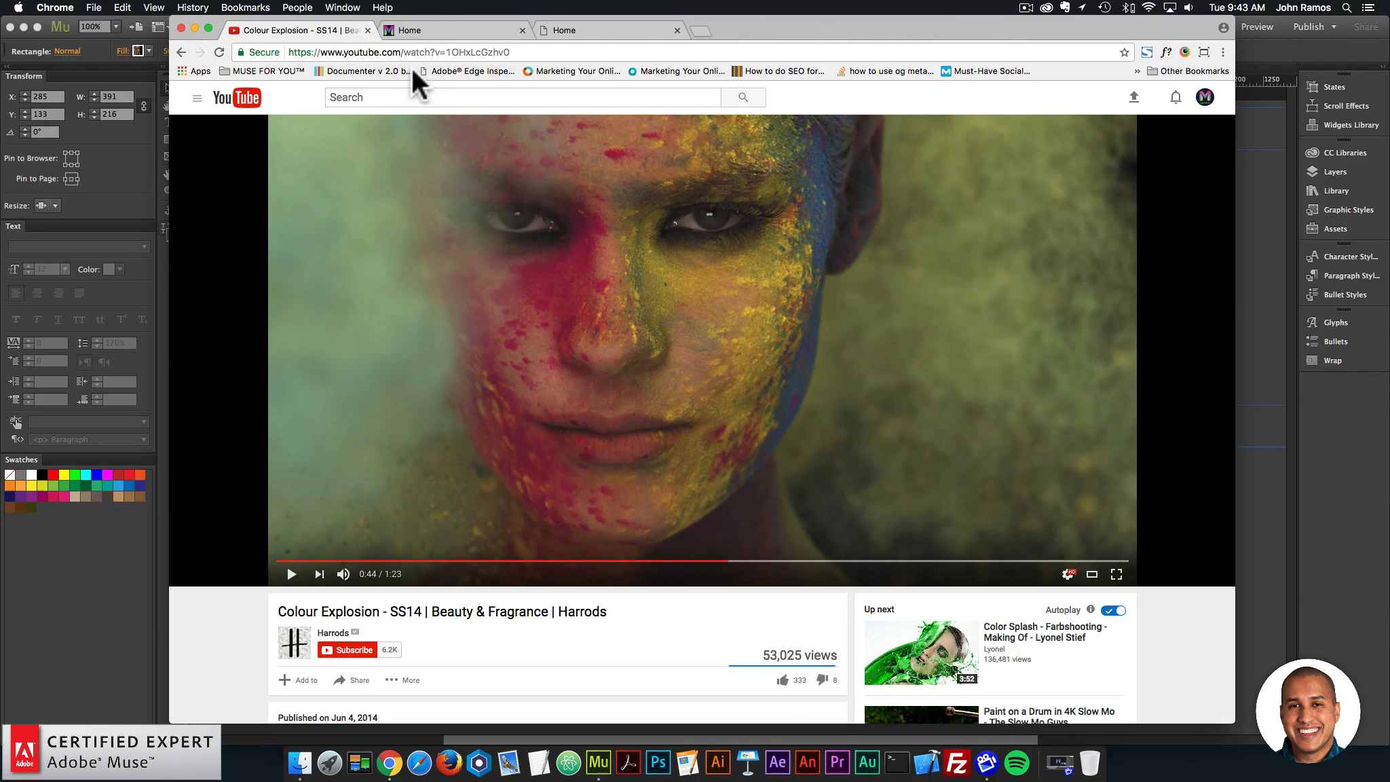
click(446, 53)
key(super+c)
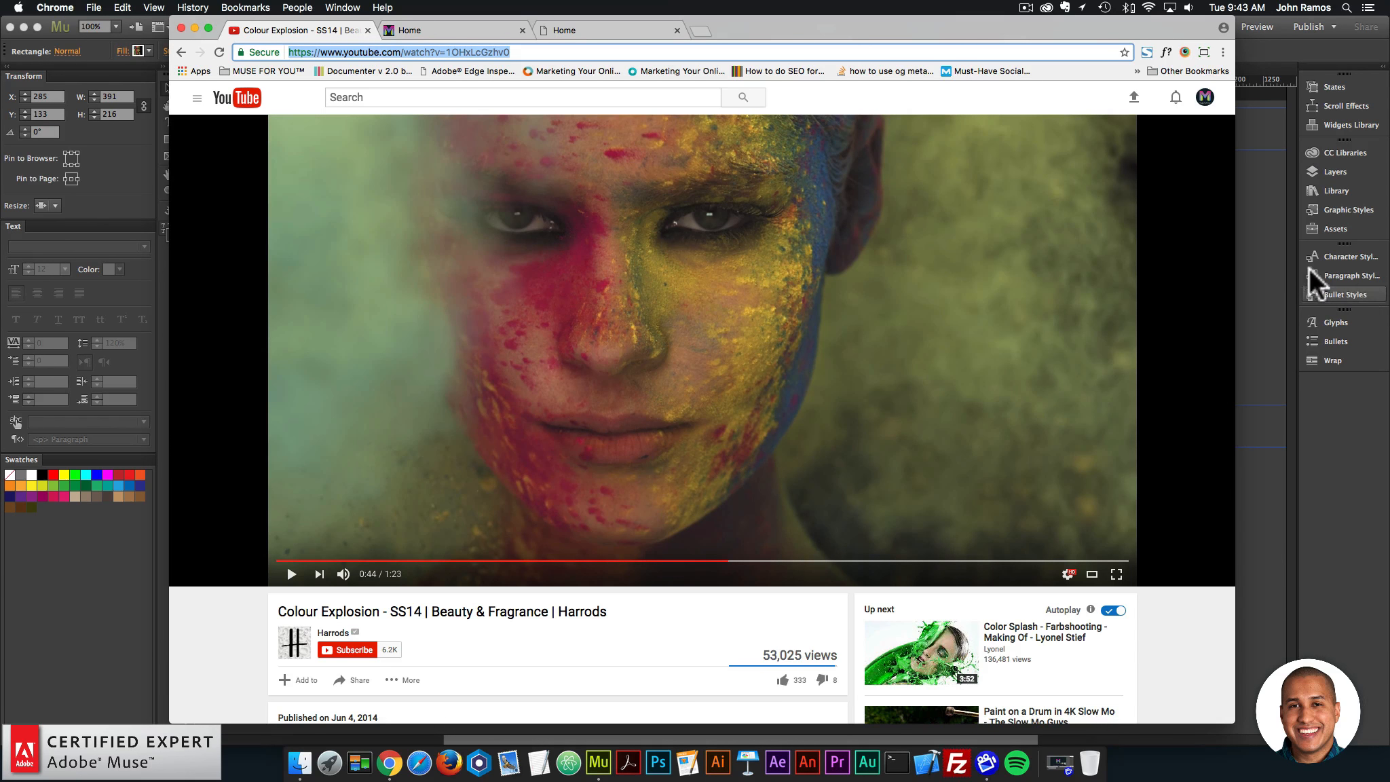
click(1275, 259)
click(759, 245)
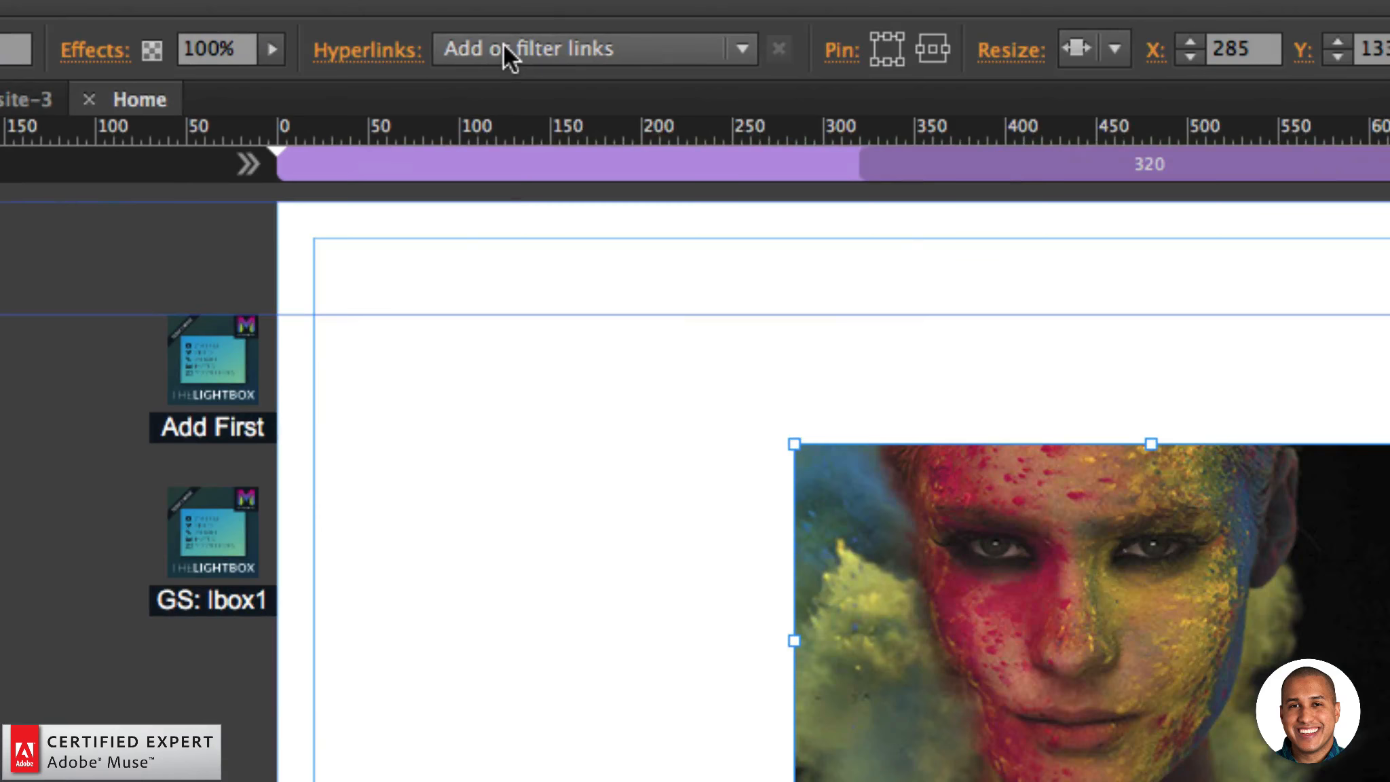
click(500, 52)
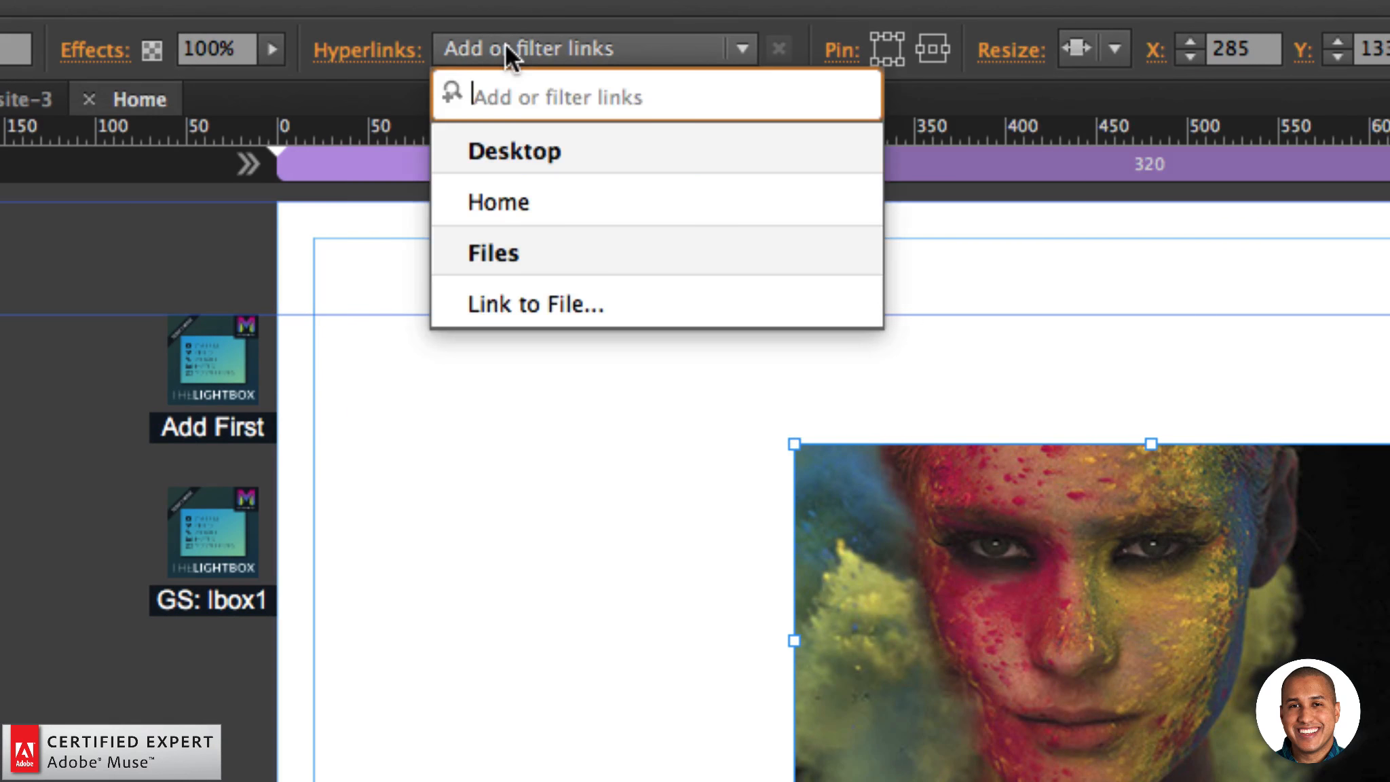
key(super+v)
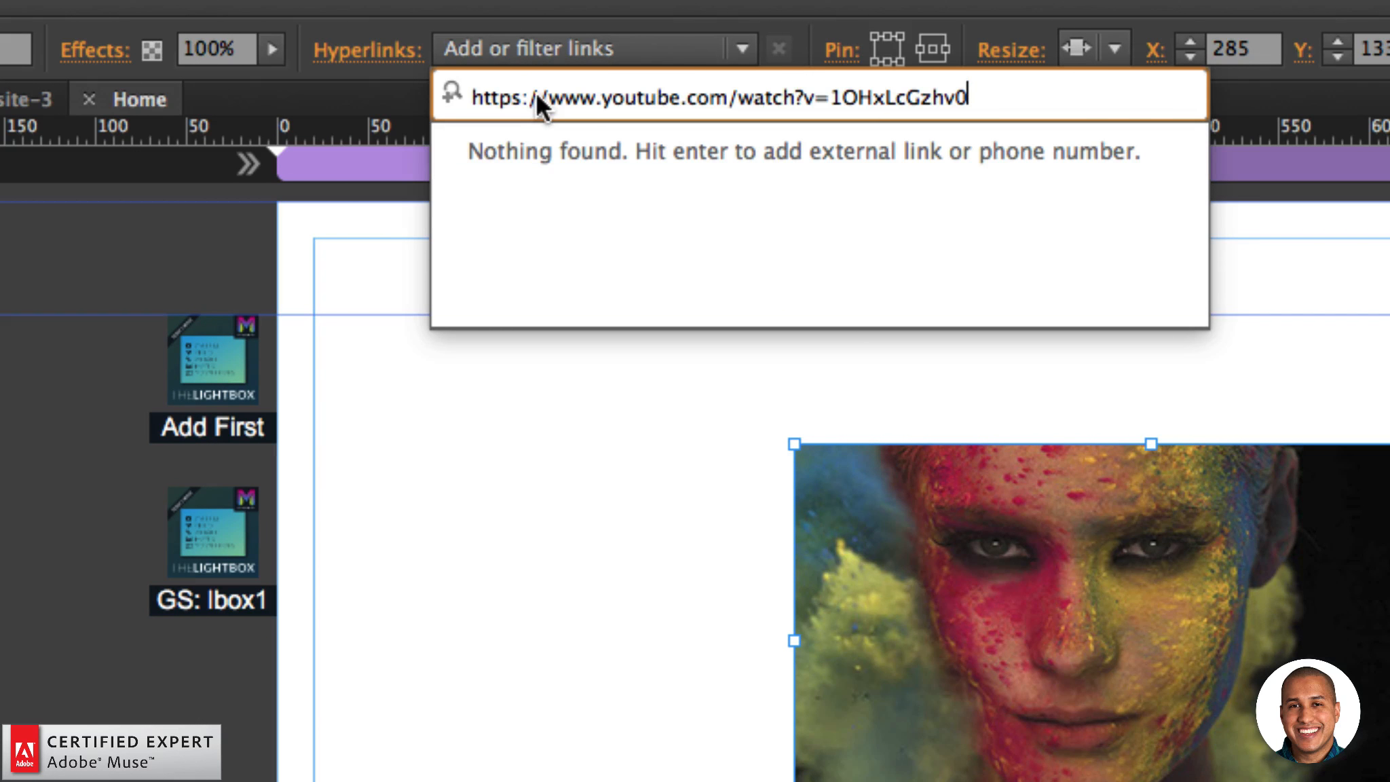
key(Return)
click(560, 49)
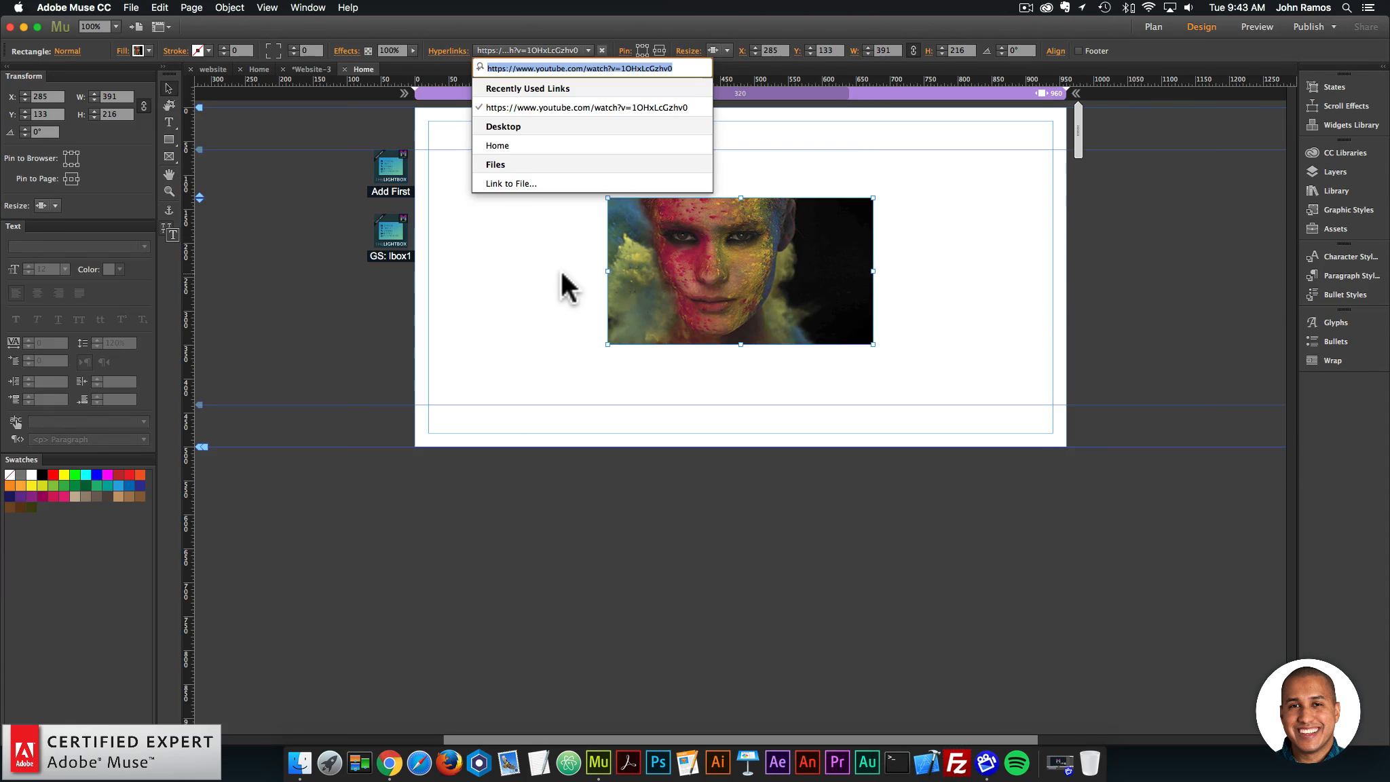
click(590, 637)
Step: Preview the page in the browser, test seeking and pausing the video in the image's lightbox, and return to Adobe Muse
click(134, 9)
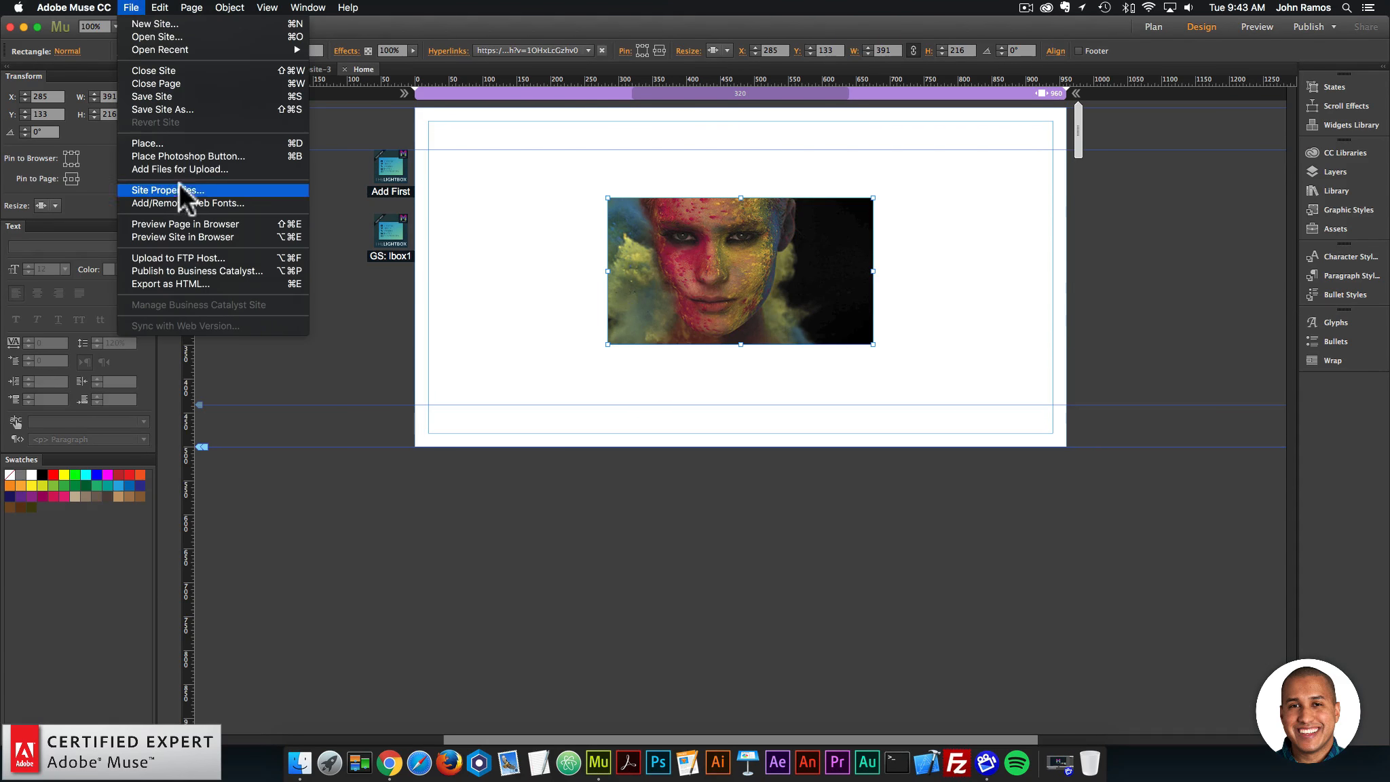
click(197, 225)
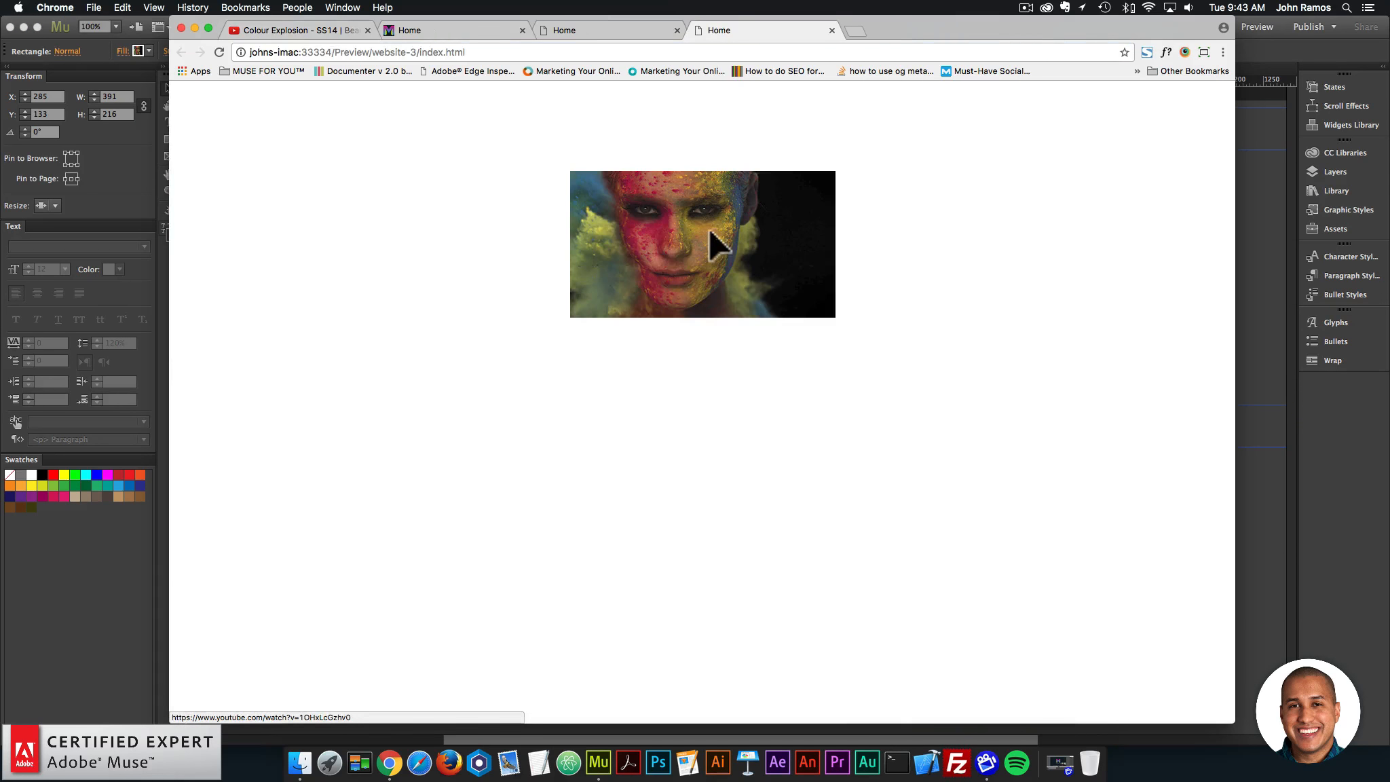
click(708, 230)
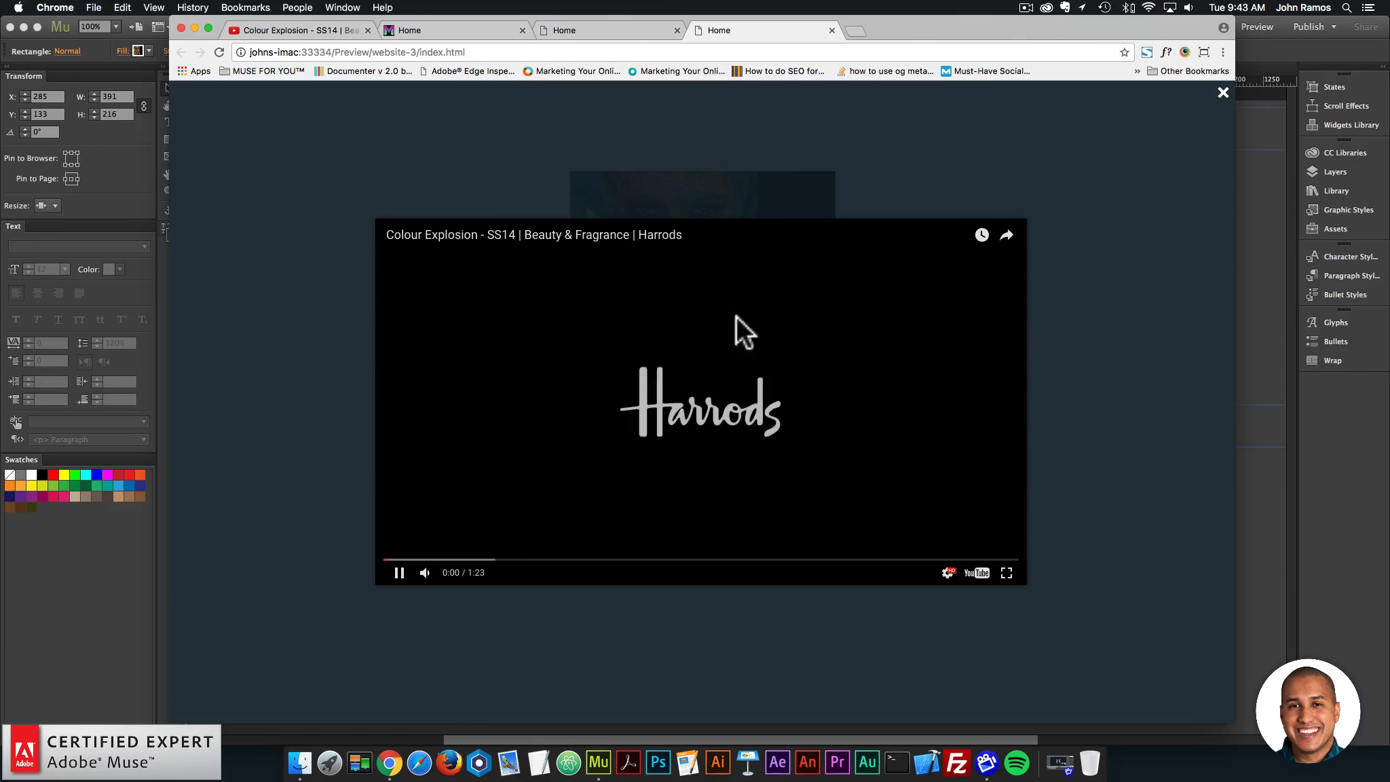
click(457, 559)
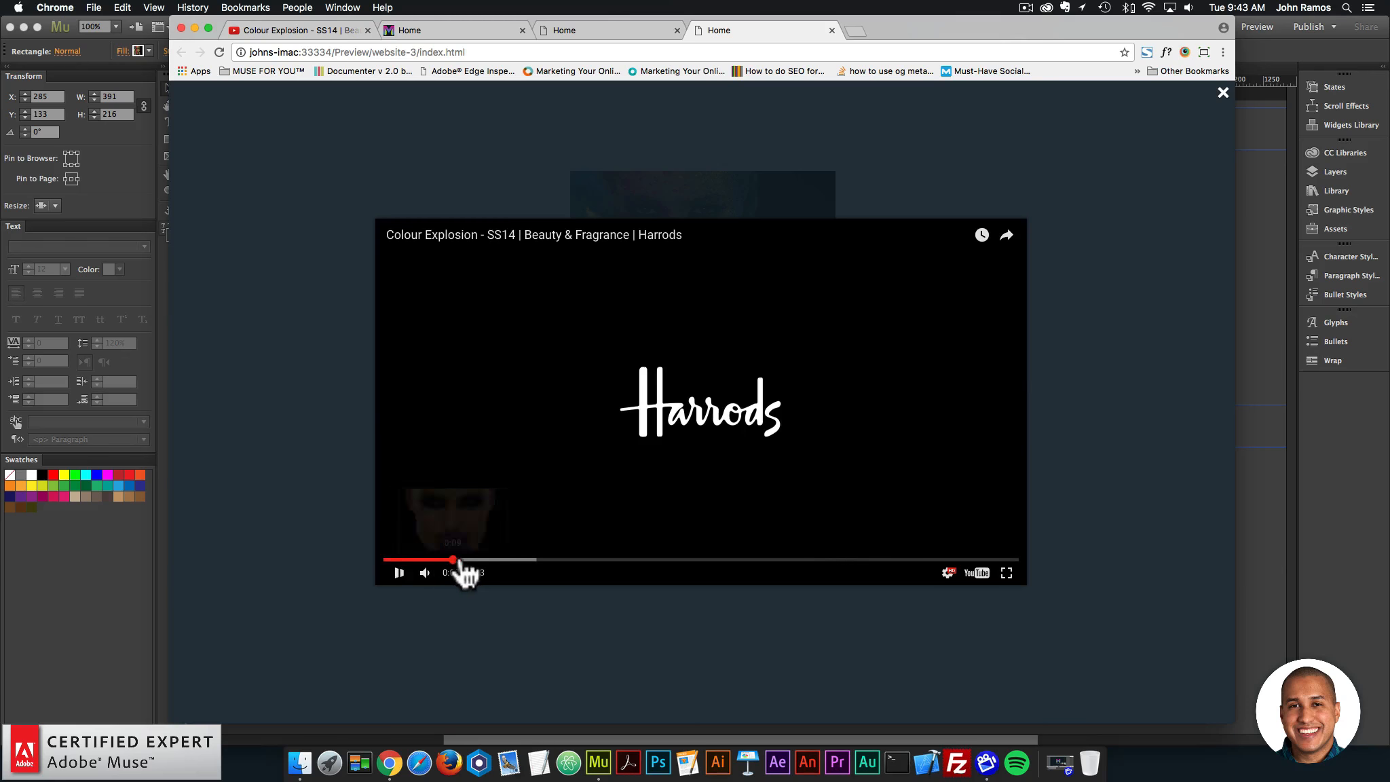
click(400, 573)
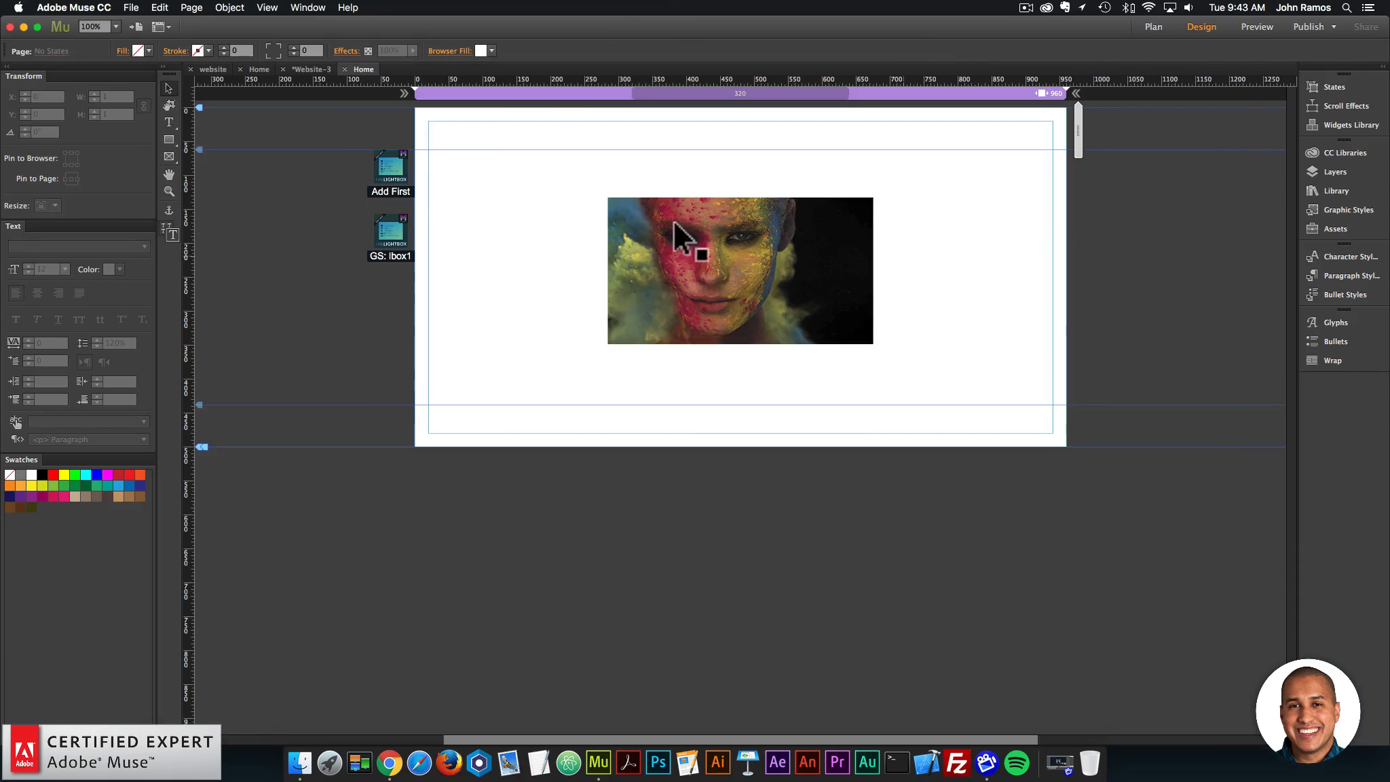
click(1256, 339)
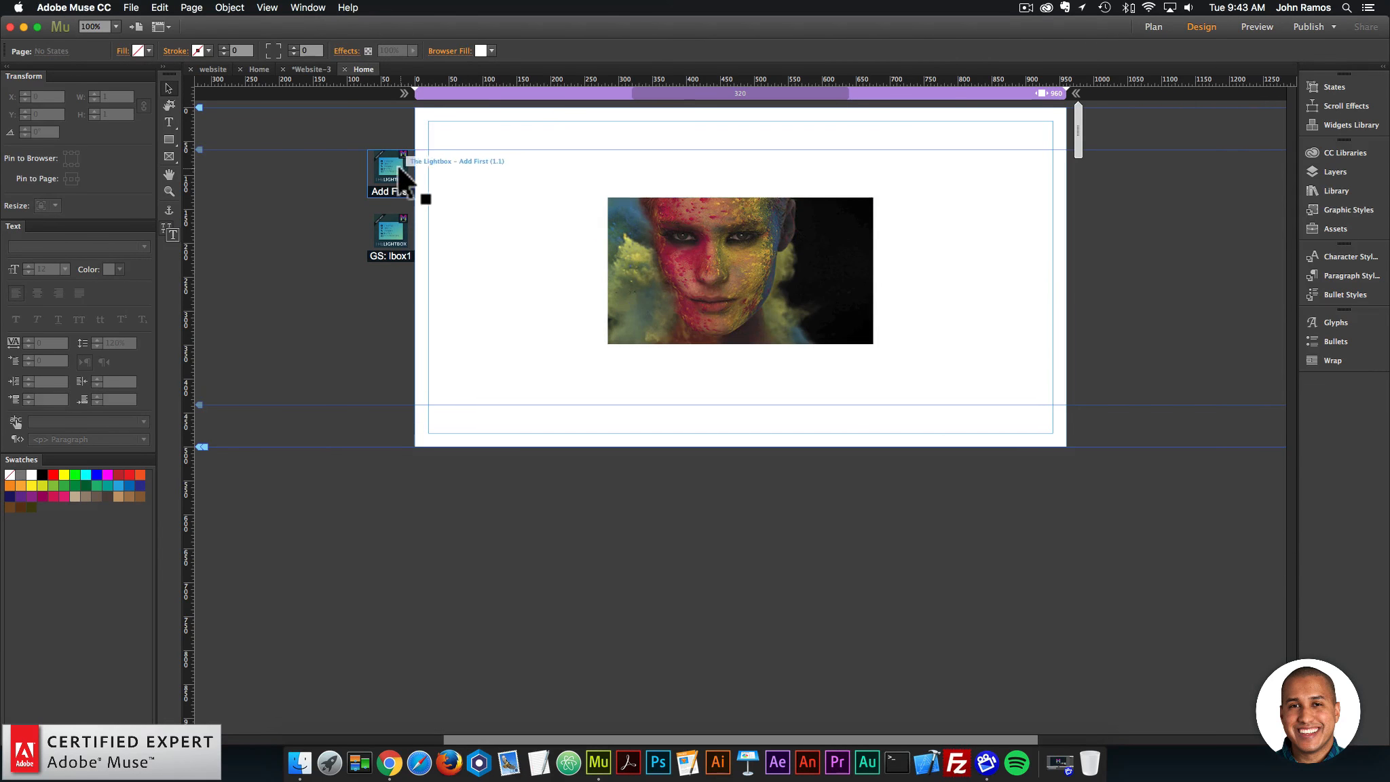
Step: Set the Lightbox Background Color of The Lightbox - Add First widget to the orange swatch R=251 G=176 B=59
click(398, 167)
click(427, 147)
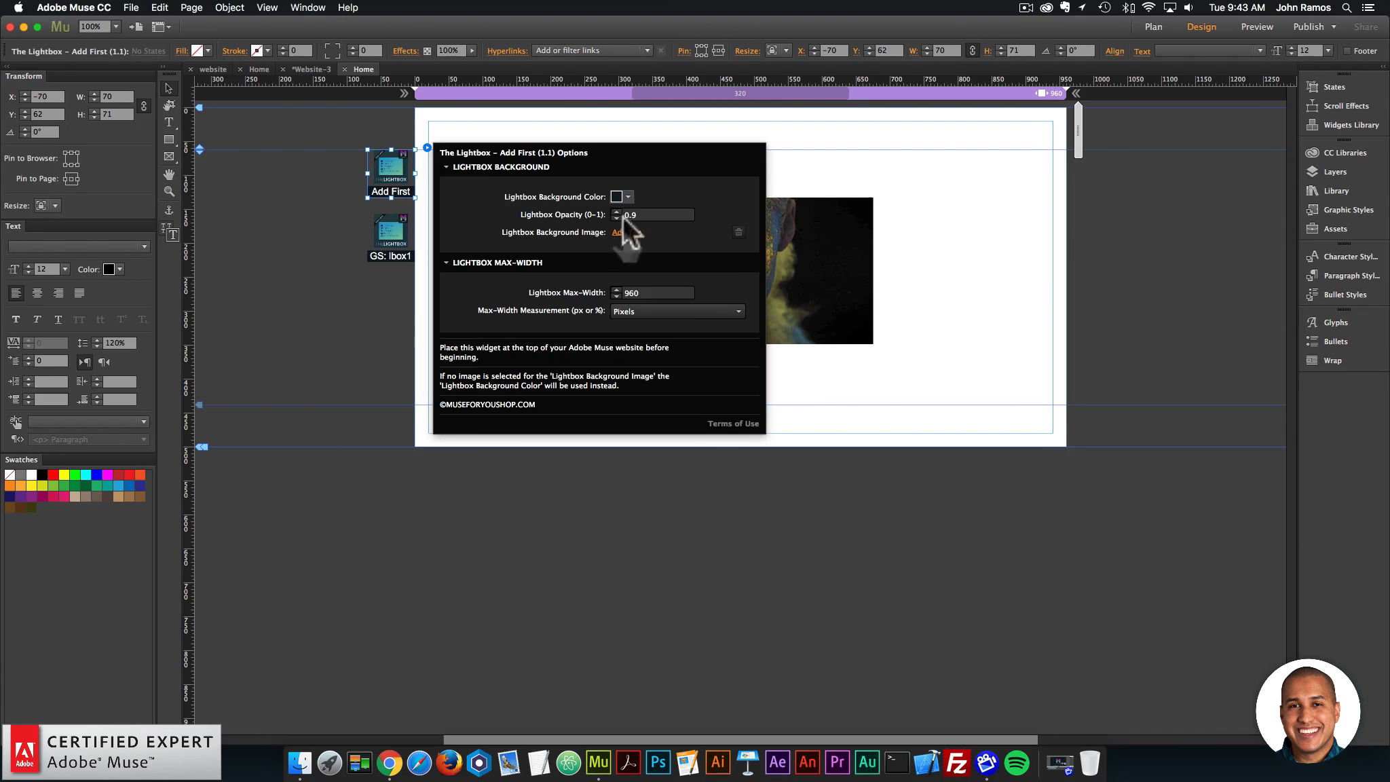
click(623, 196)
click(670, 248)
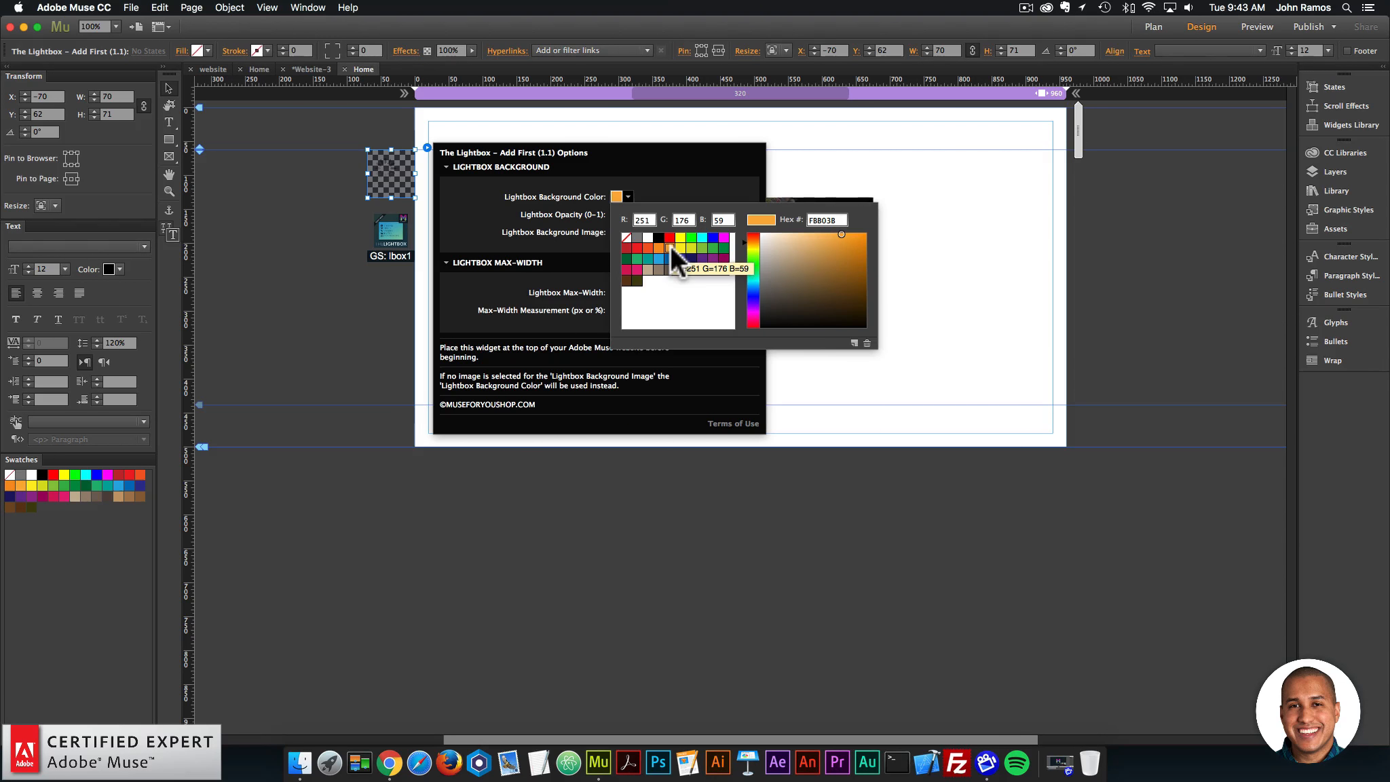
click(835, 384)
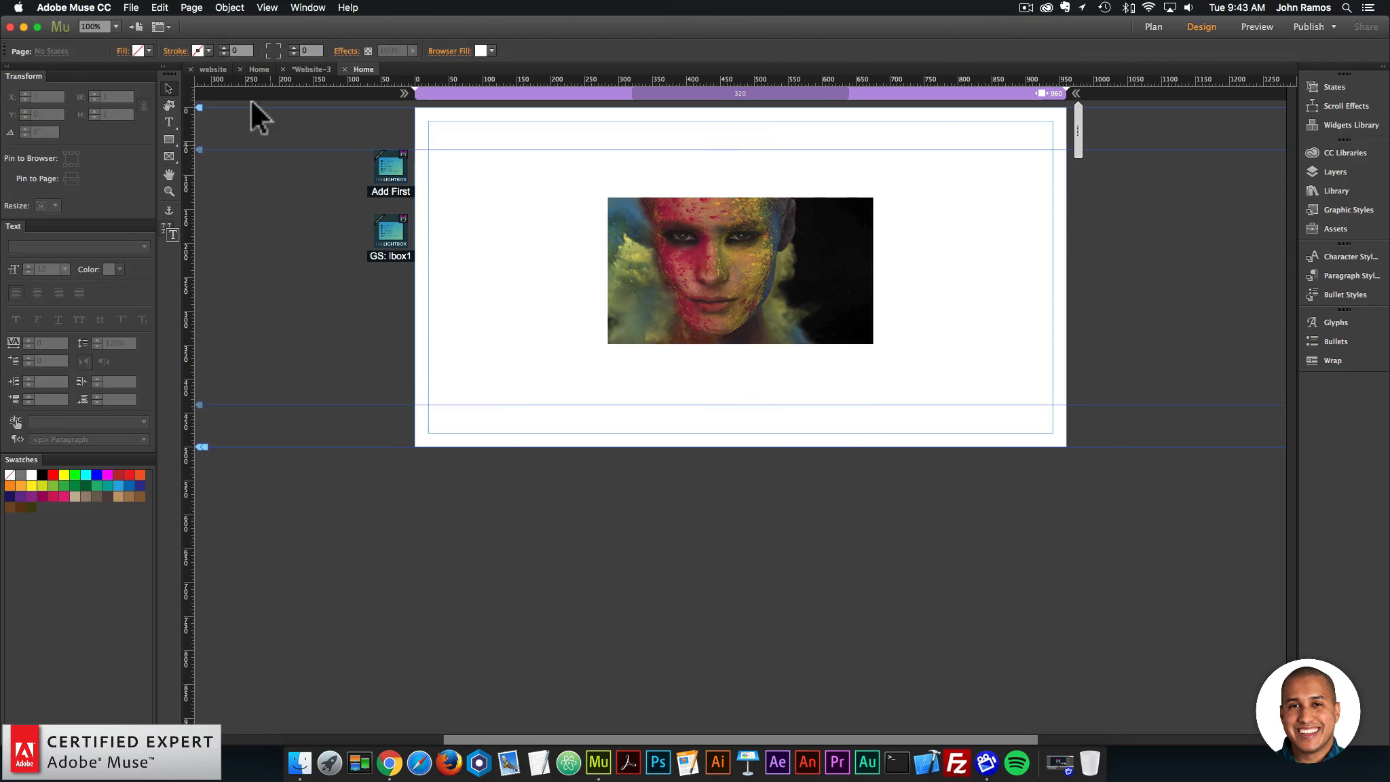
Step: Set the Lightbox Opacity of the Add First widget to 1
click(427, 147)
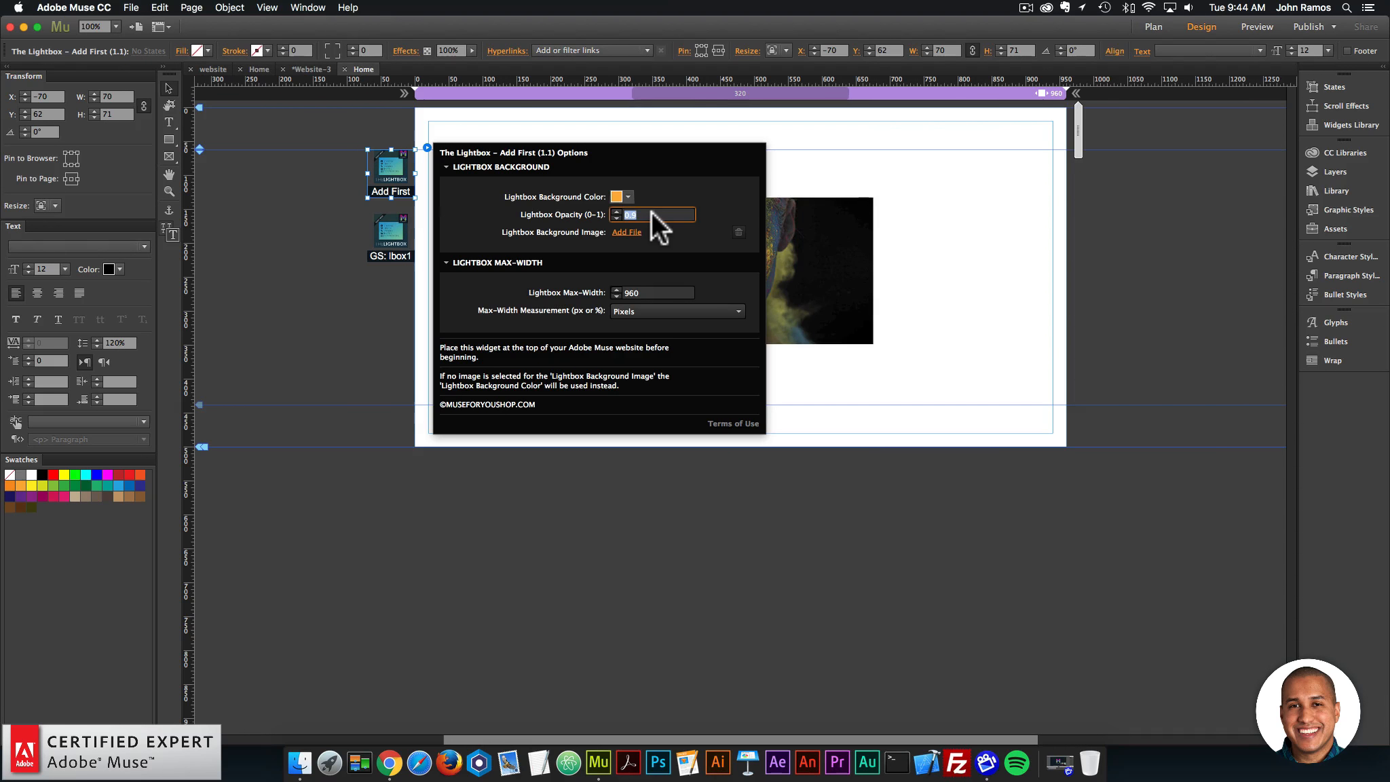
key(BackSpace)
text(5)
key(Return)
click(619, 215)
text(1)
key(Return)
click(337, 316)
Step: Preview the page in the browser to check the lightbox background, close the lightbox and return to Adobe Muse
click(131, 8)
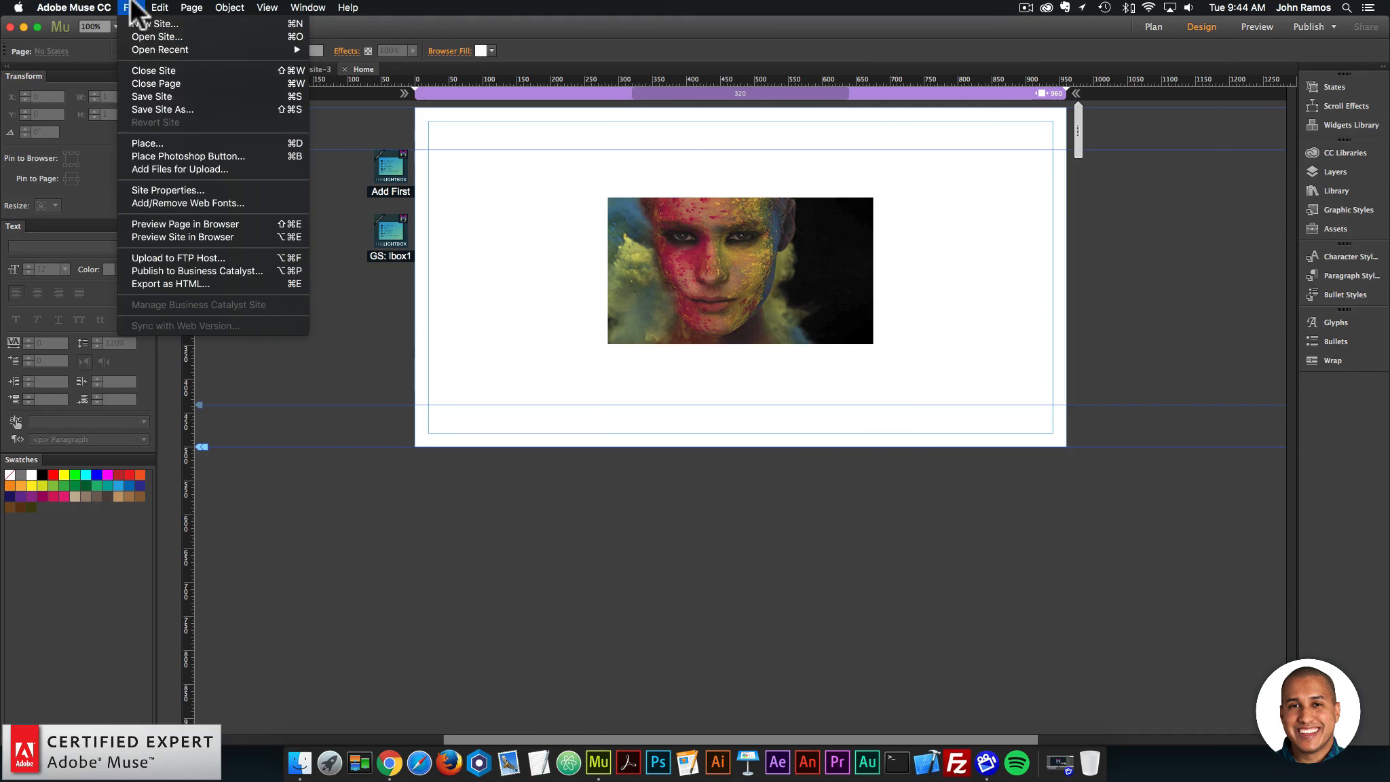
click(186, 223)
click(673, 221)
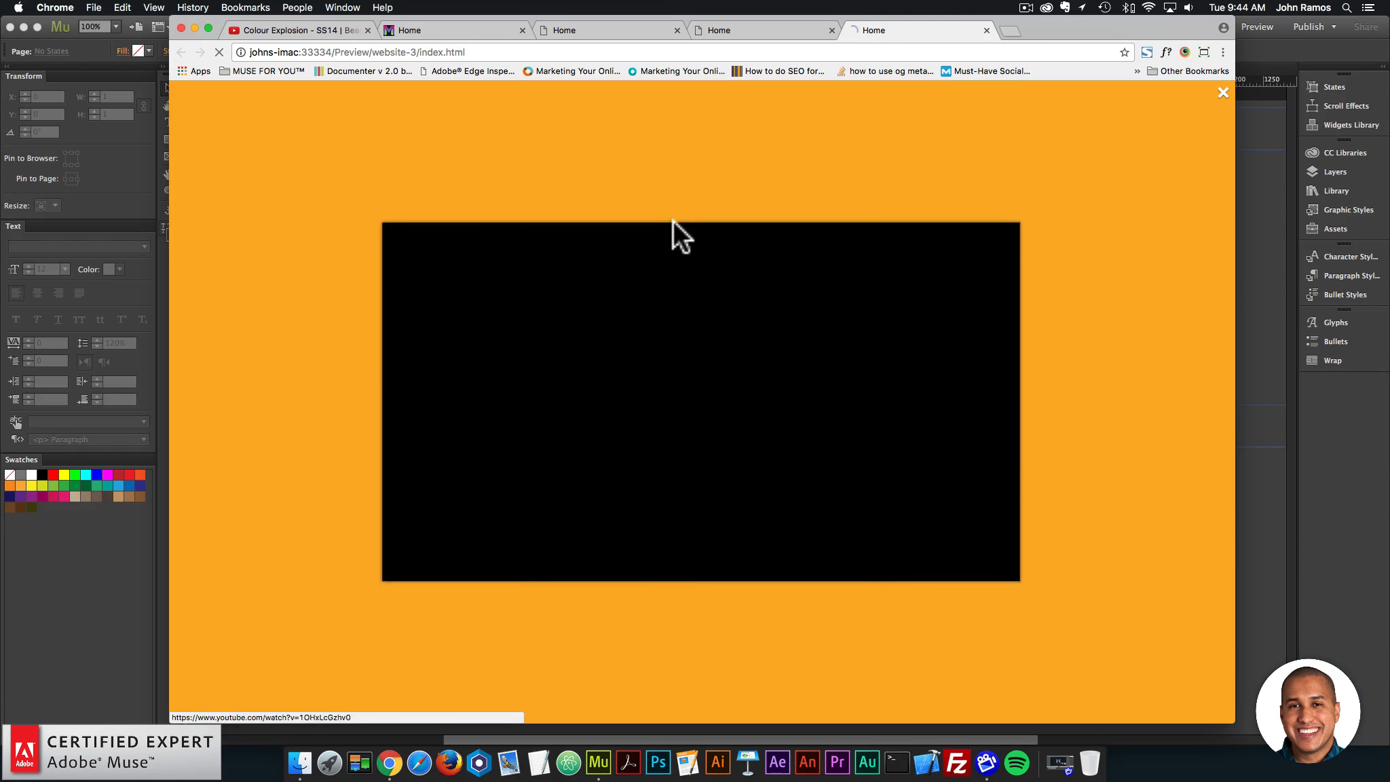
click(1223, 93)
key(super+Tab)
Step: Change the Add First widget's Lightbox Opacity to 0.5
click(369, 173)
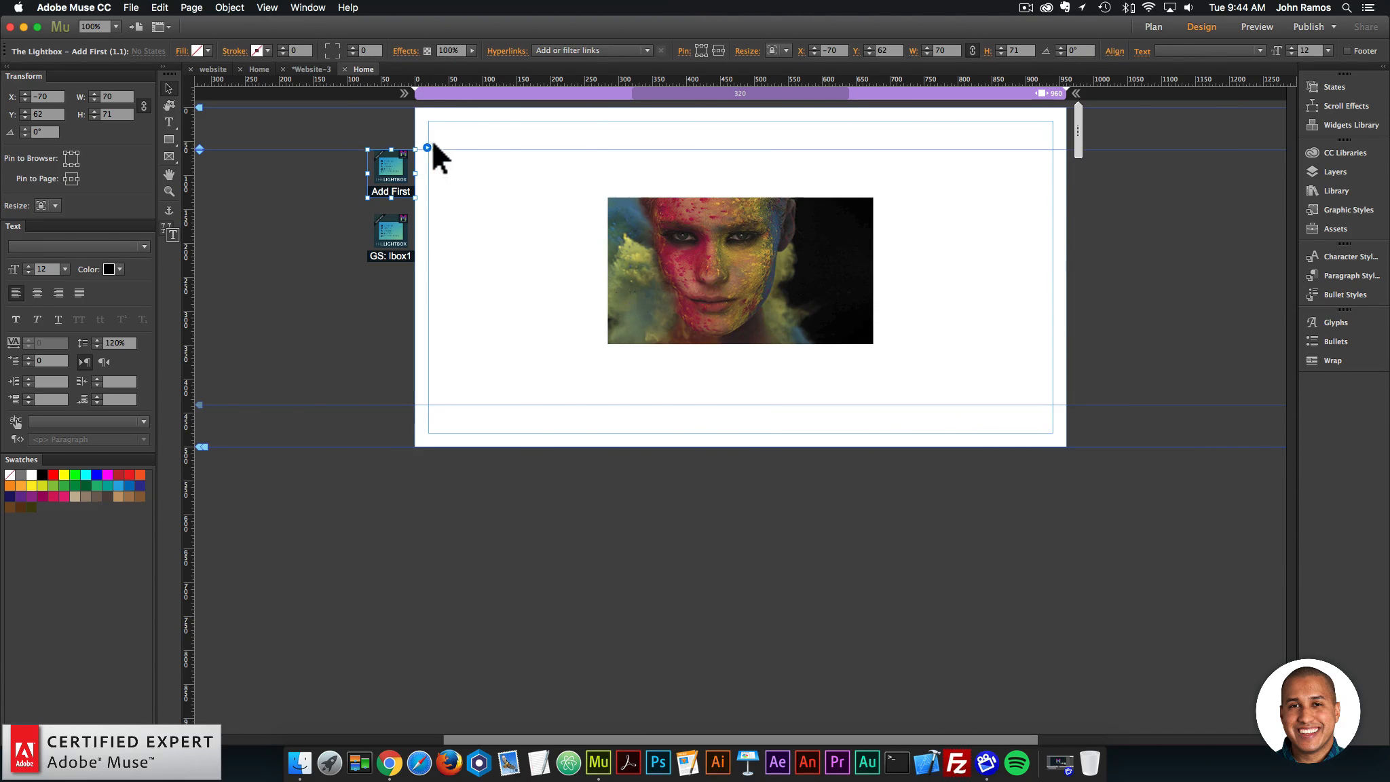
click(427, 148)
click(632, 213)
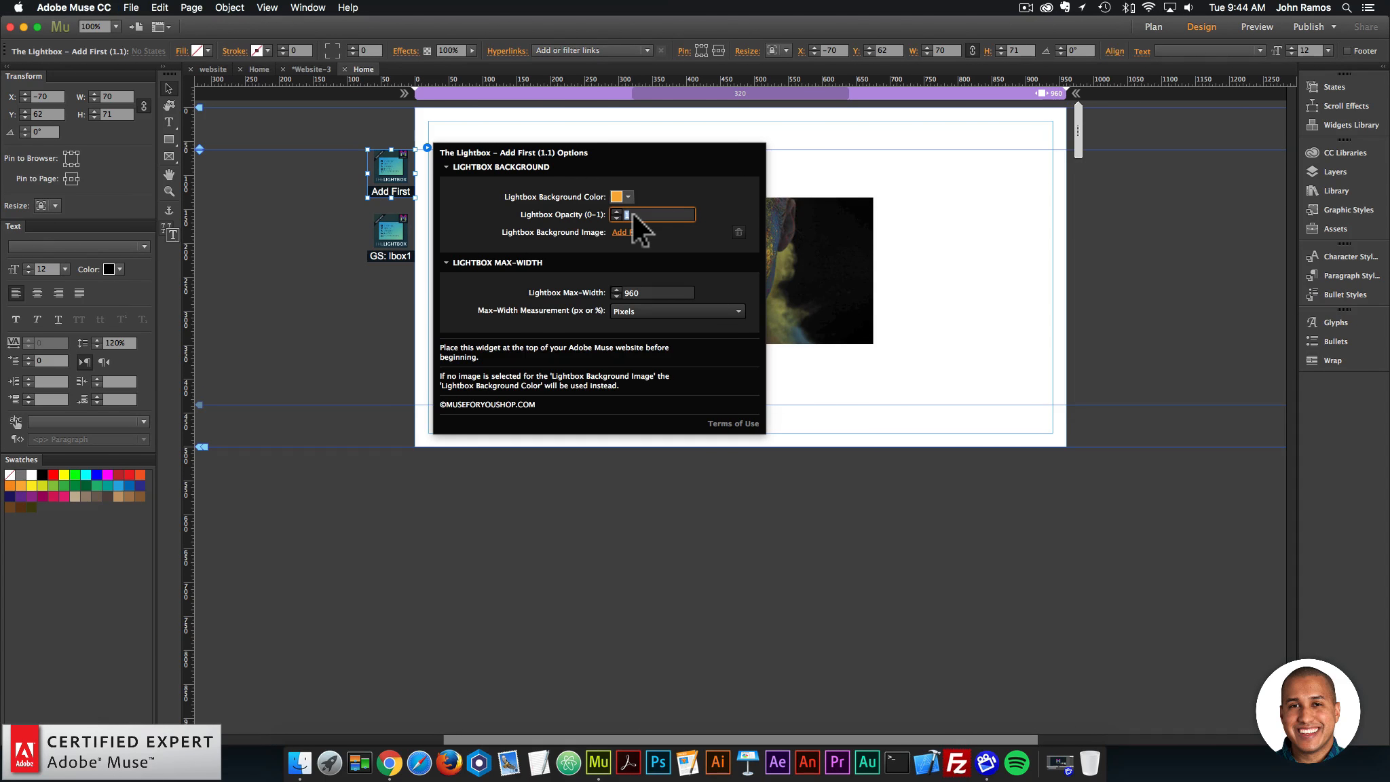
text(0.5)
key(Return)
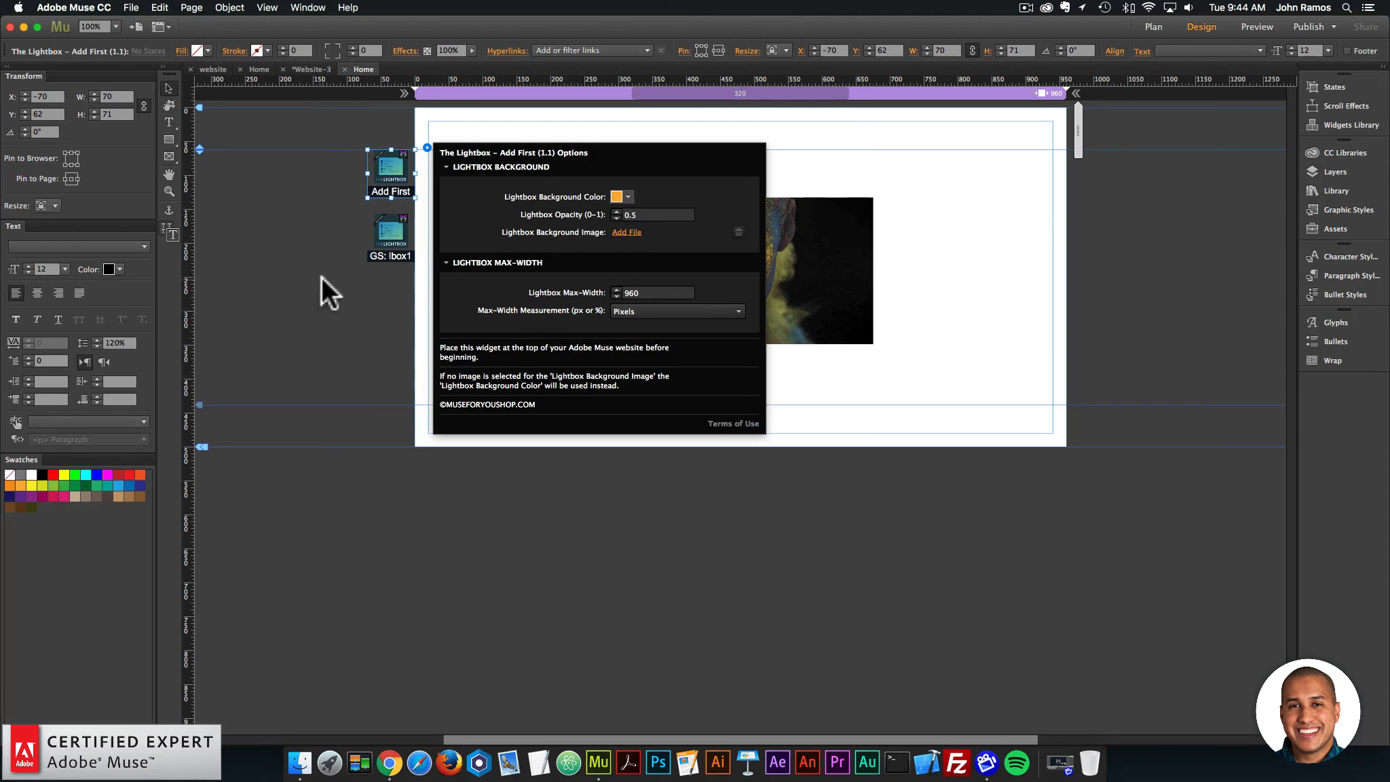
click(323, 285)
Step: Preview the page again, check the background transparency with the lightbox video paused, and return to Adobe Muse
click(130, 7)
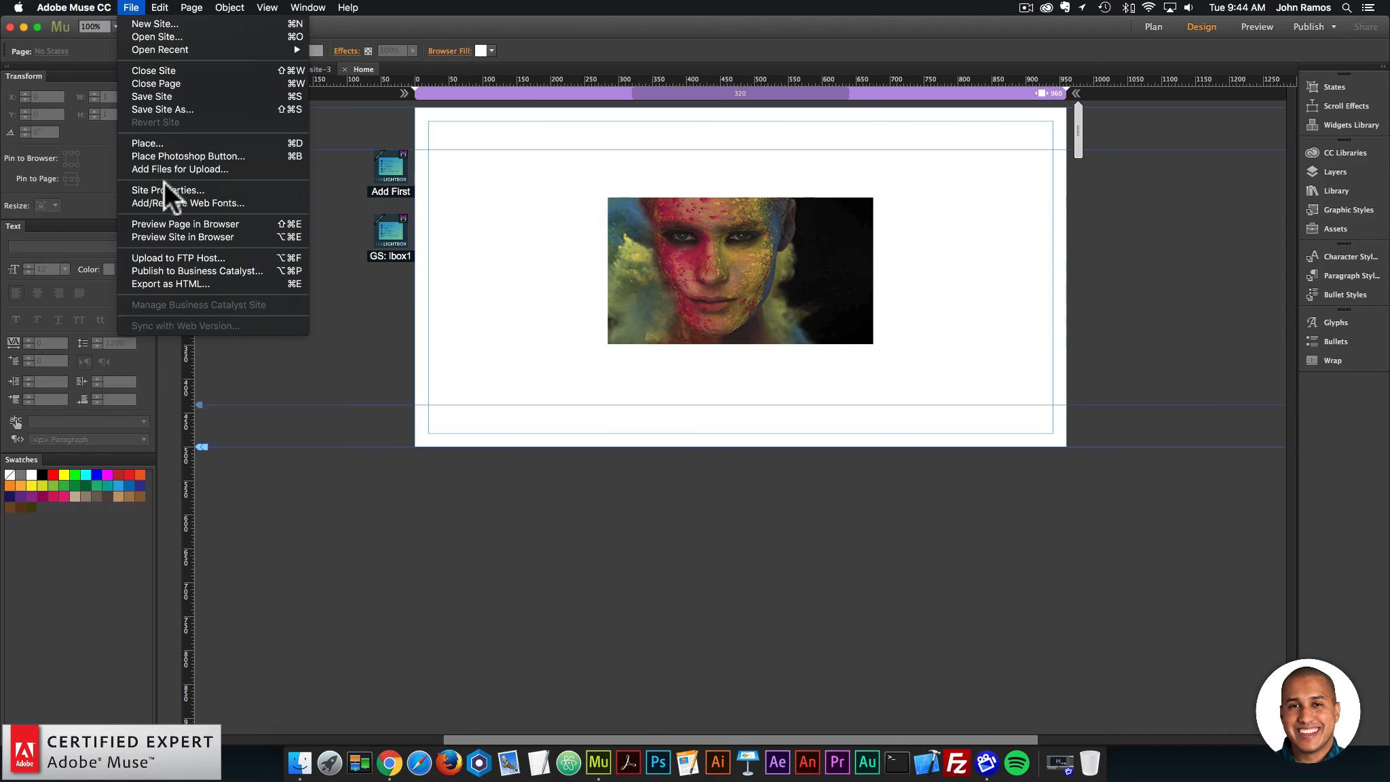
click(168, 219)
click(729, 231)
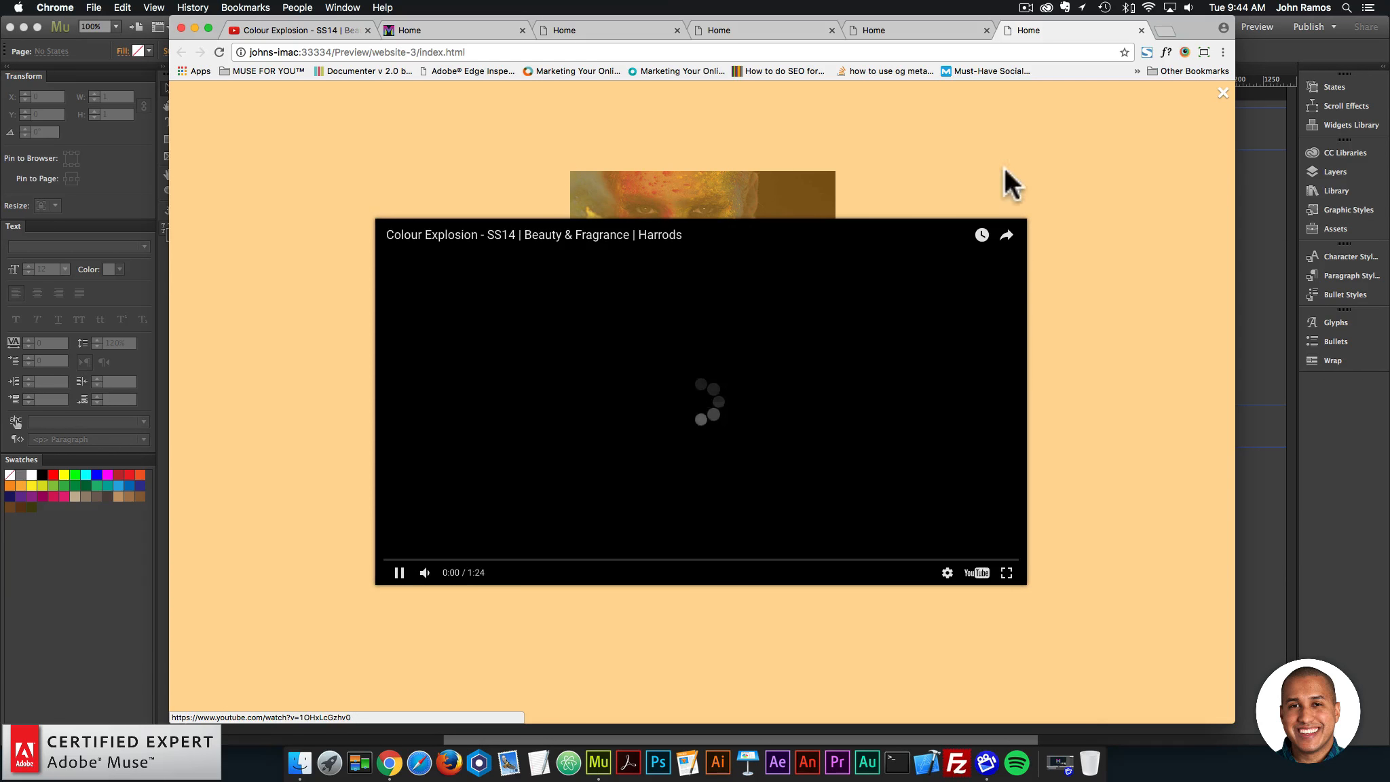
click(399, 573)
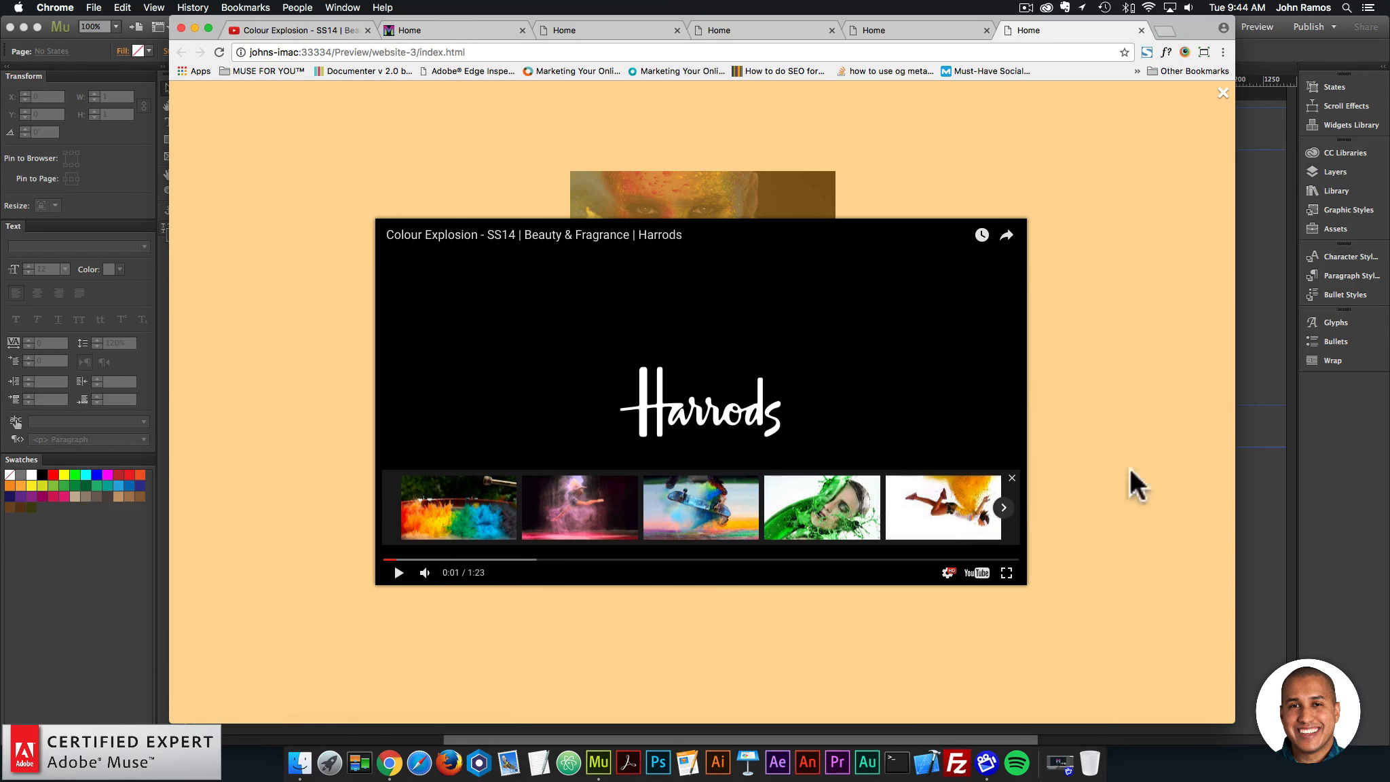
click(1250, 358)
Step: Try to add a screenshot from the images folder as the Add First widget's Lightbox Background Image
click(393, 172)
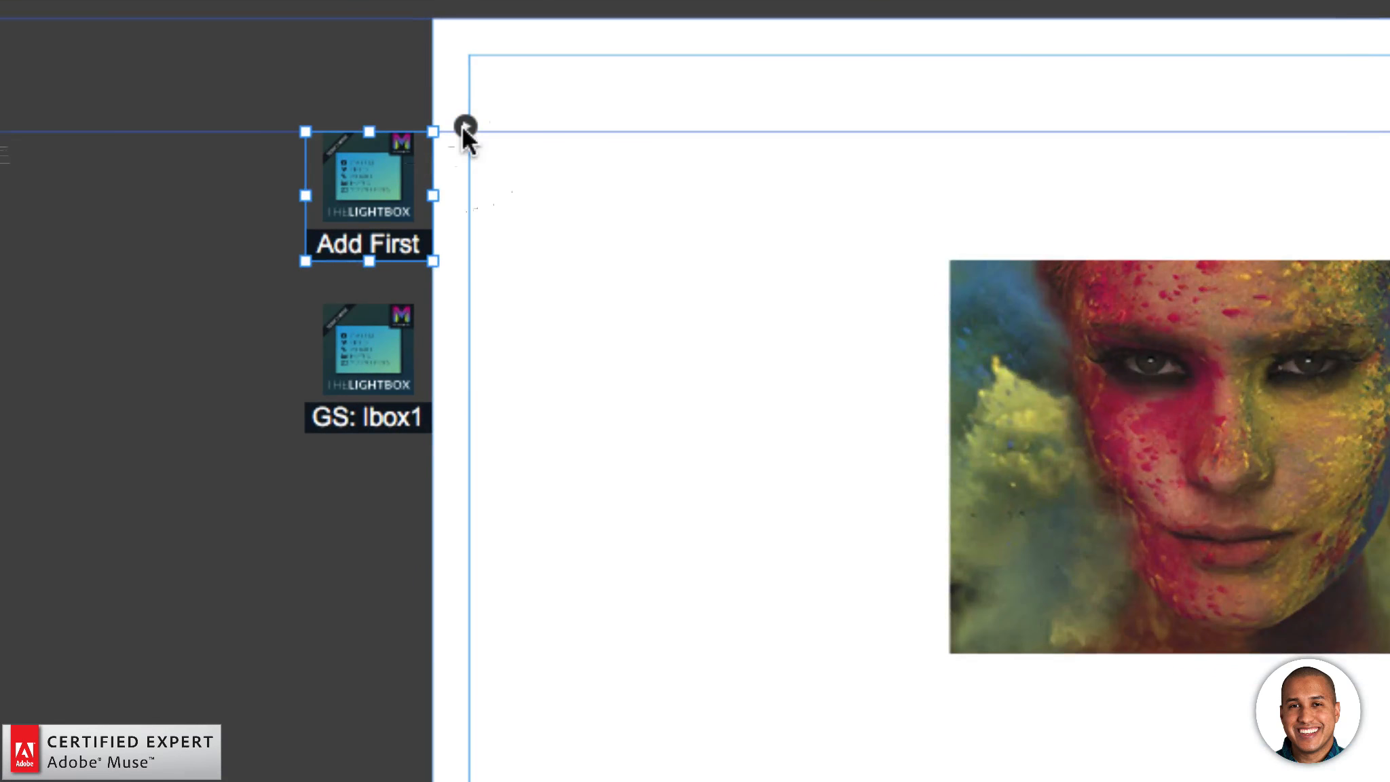
click(426, 147)
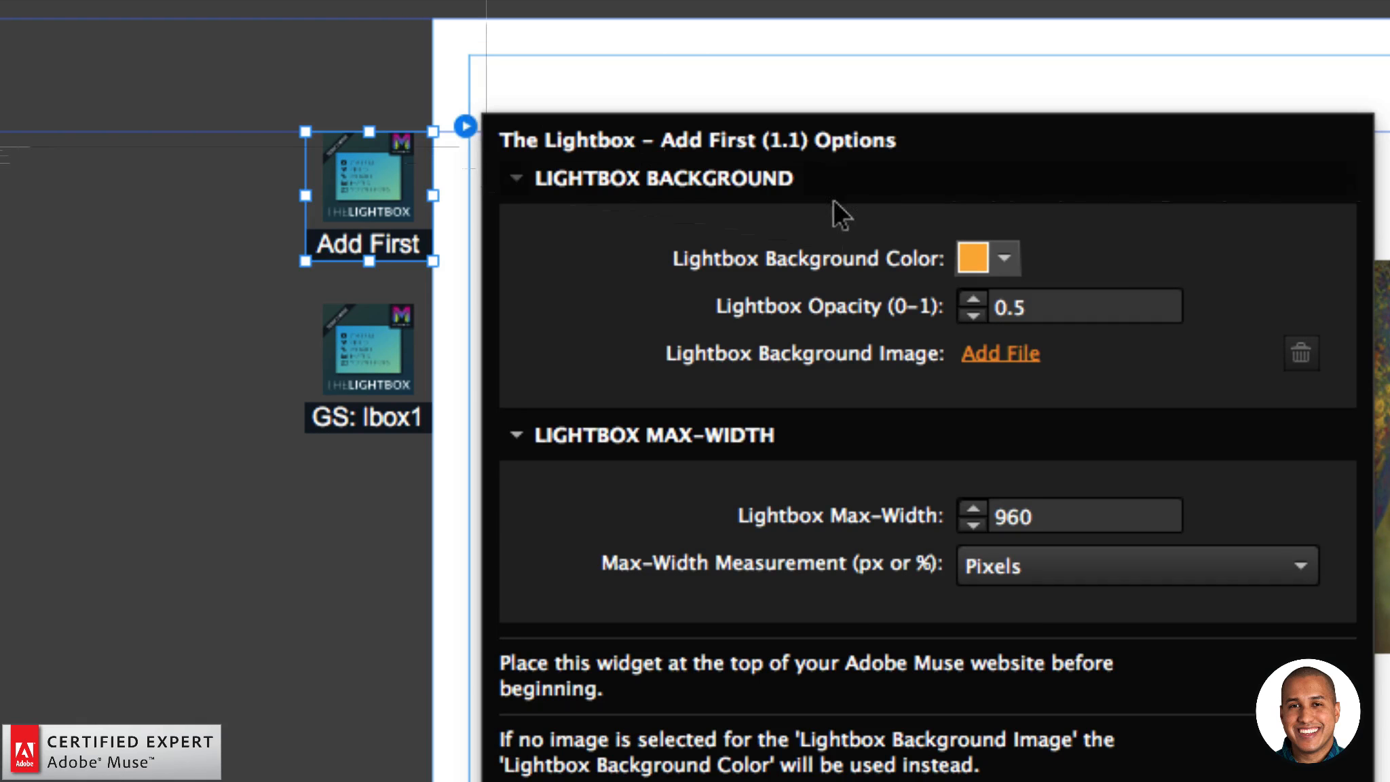
click(996, 356)
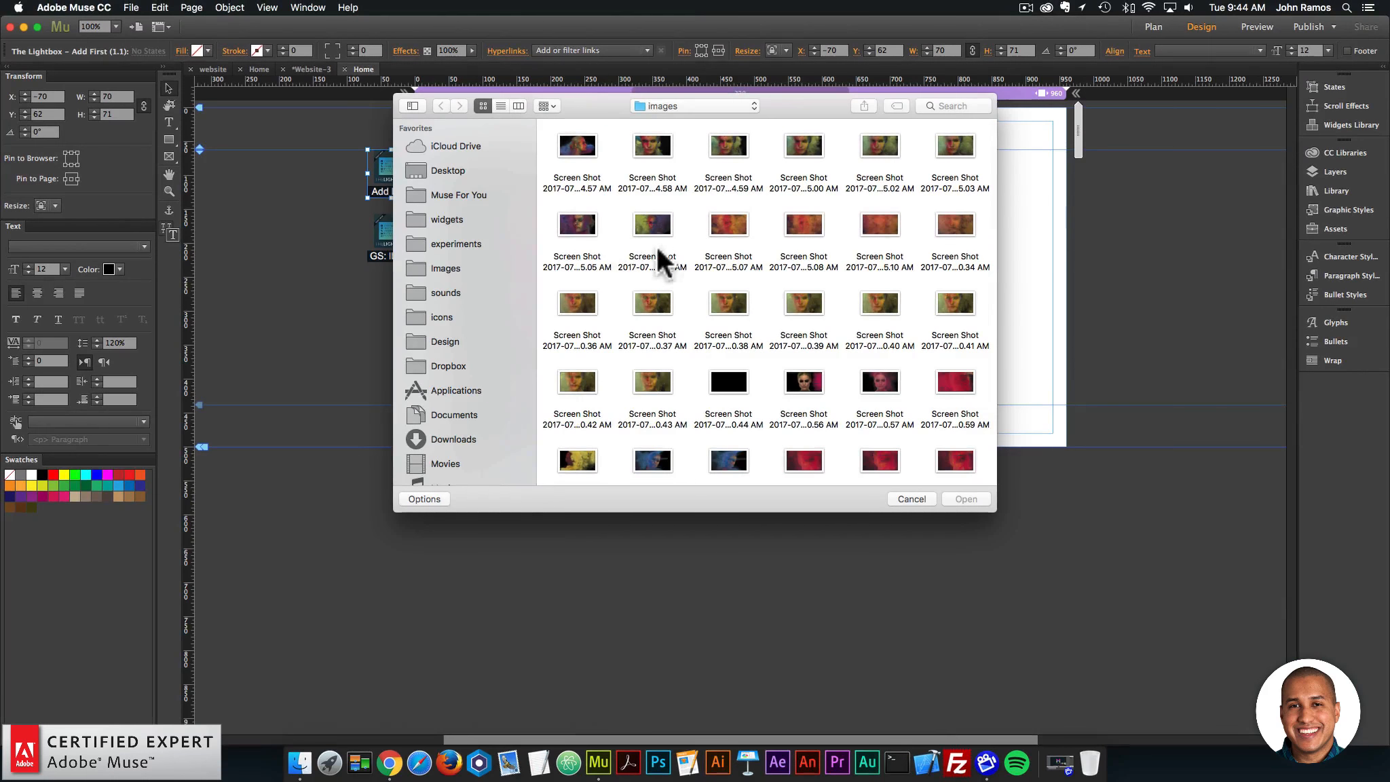
scroll(815, 349, down, 2)
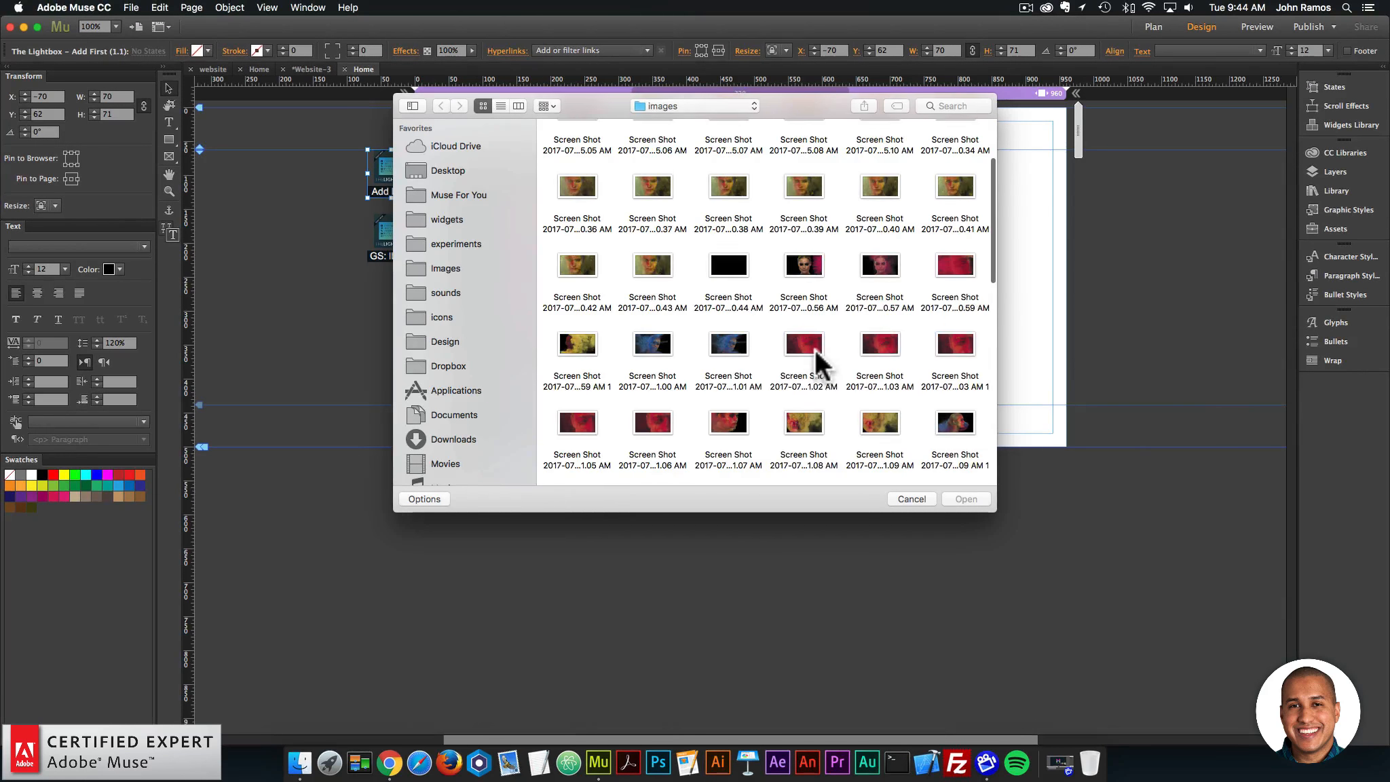
scroll(816, 353, down, 3)
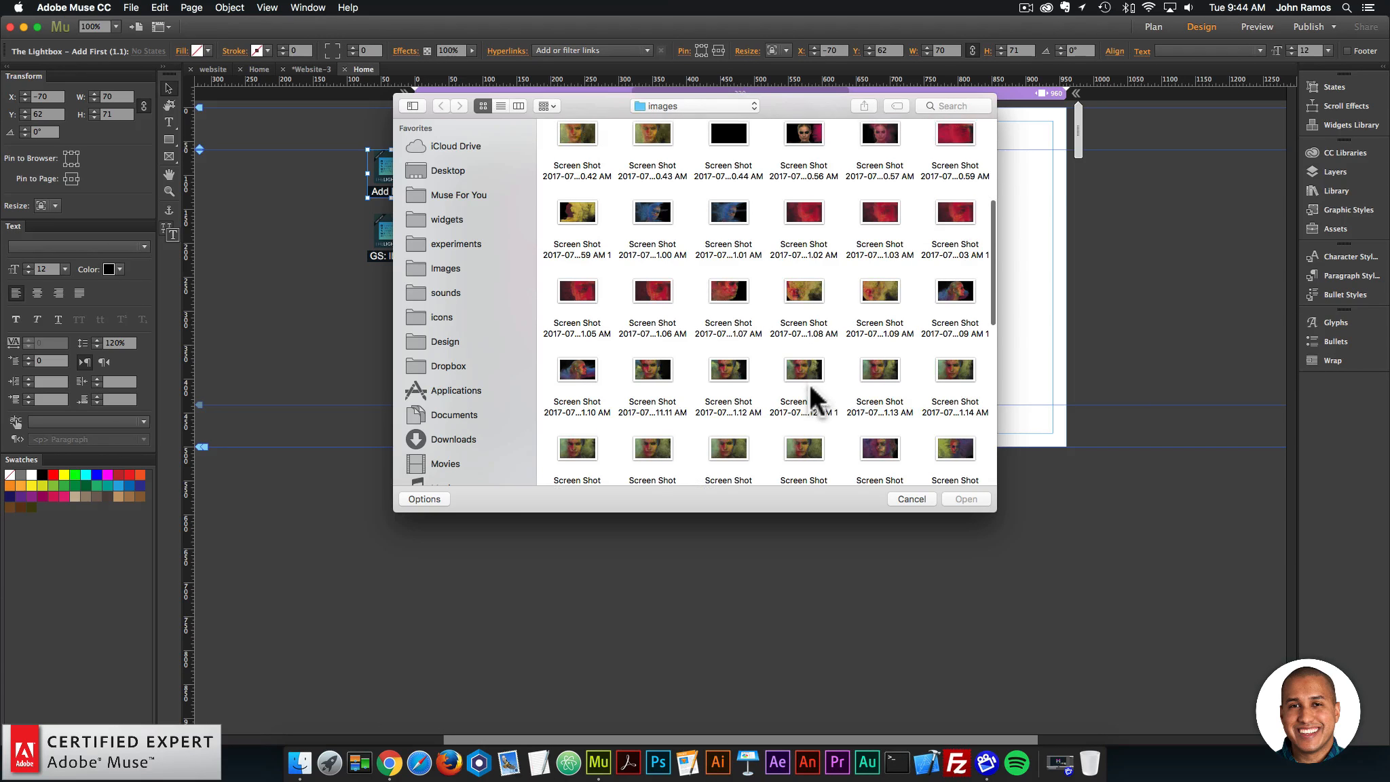
scroll(851, 335, up, 1)
click(593, 321)
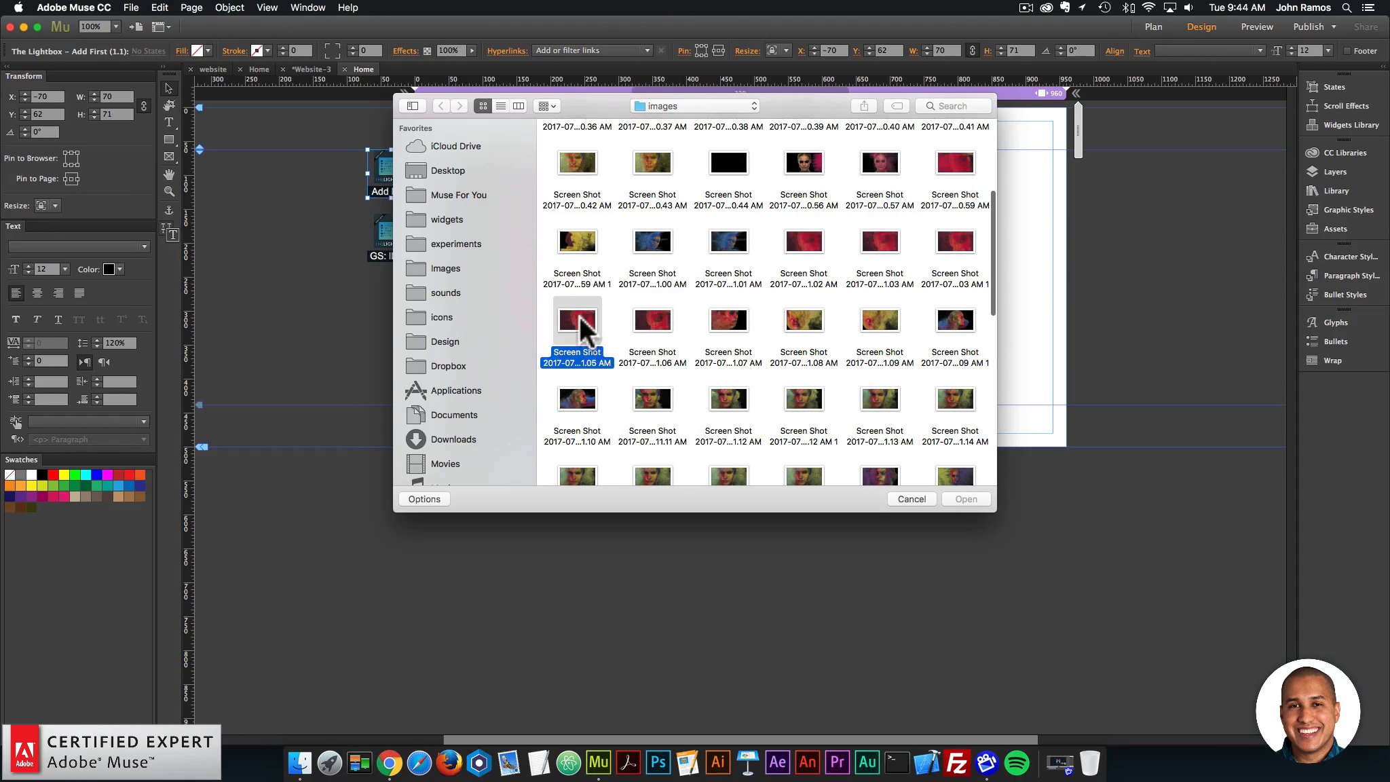
scroll(626, 364, down, 10)
scroll(671, 400, down, 3)
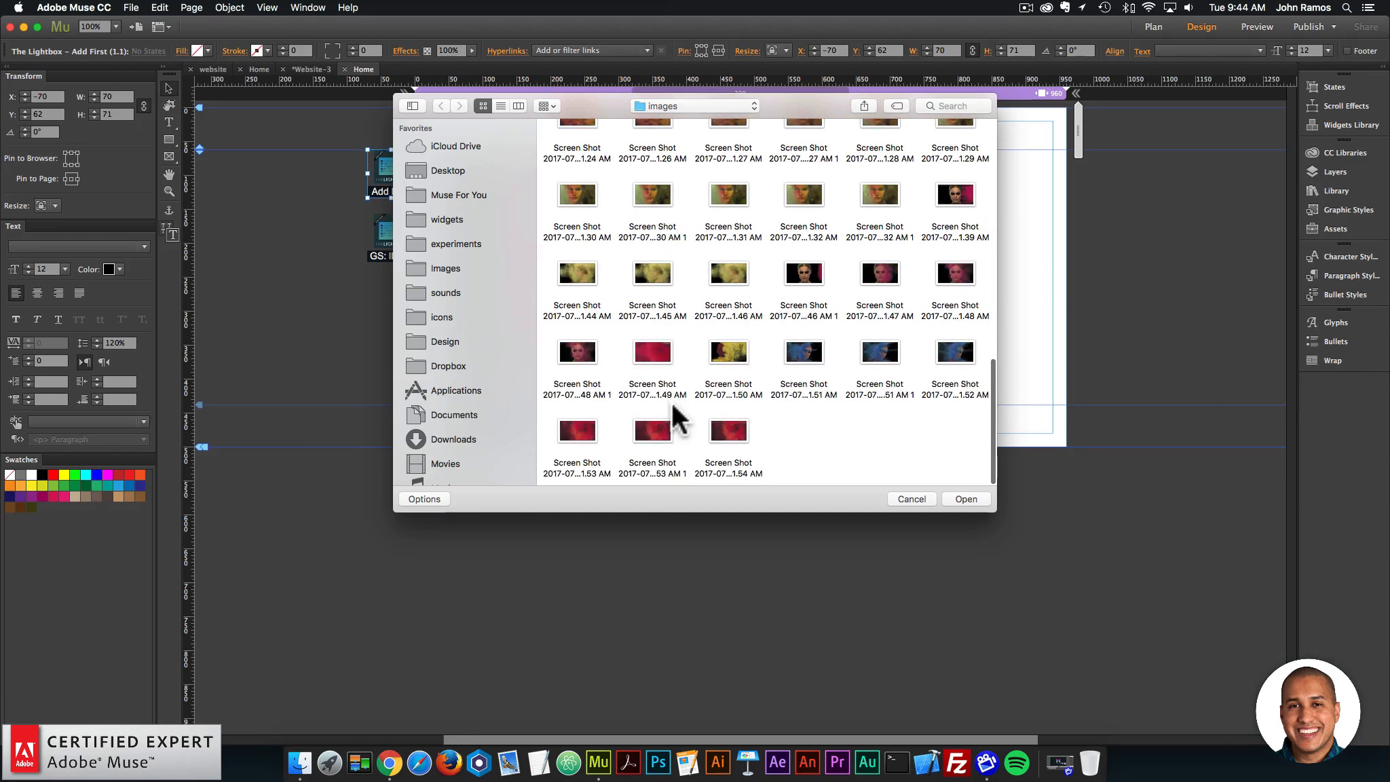
double_click(804, 349)
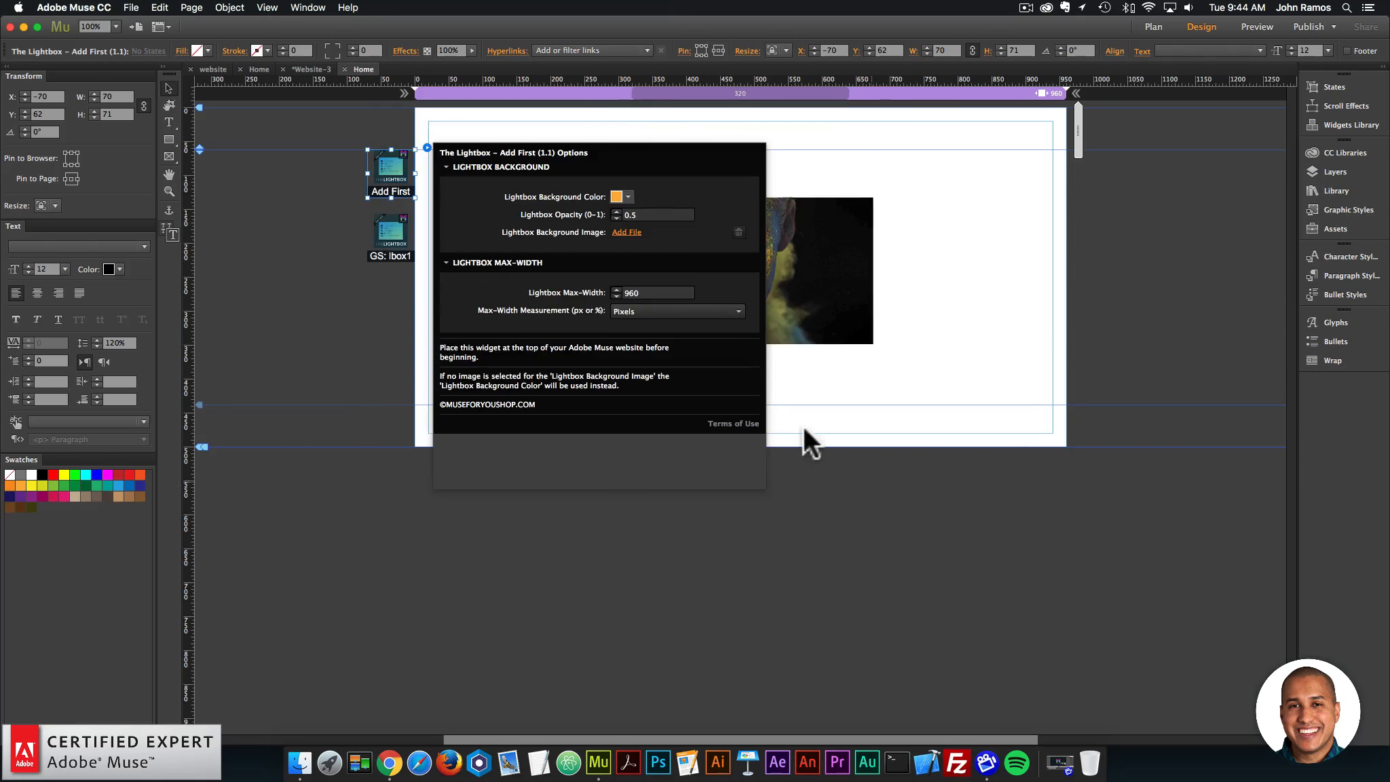
Step: Set the Lightbox Background Image to the blue powder screenshot ending in 1.51 AM from the images folder
click(626, 232)
scroll(804, 319, down, 5)
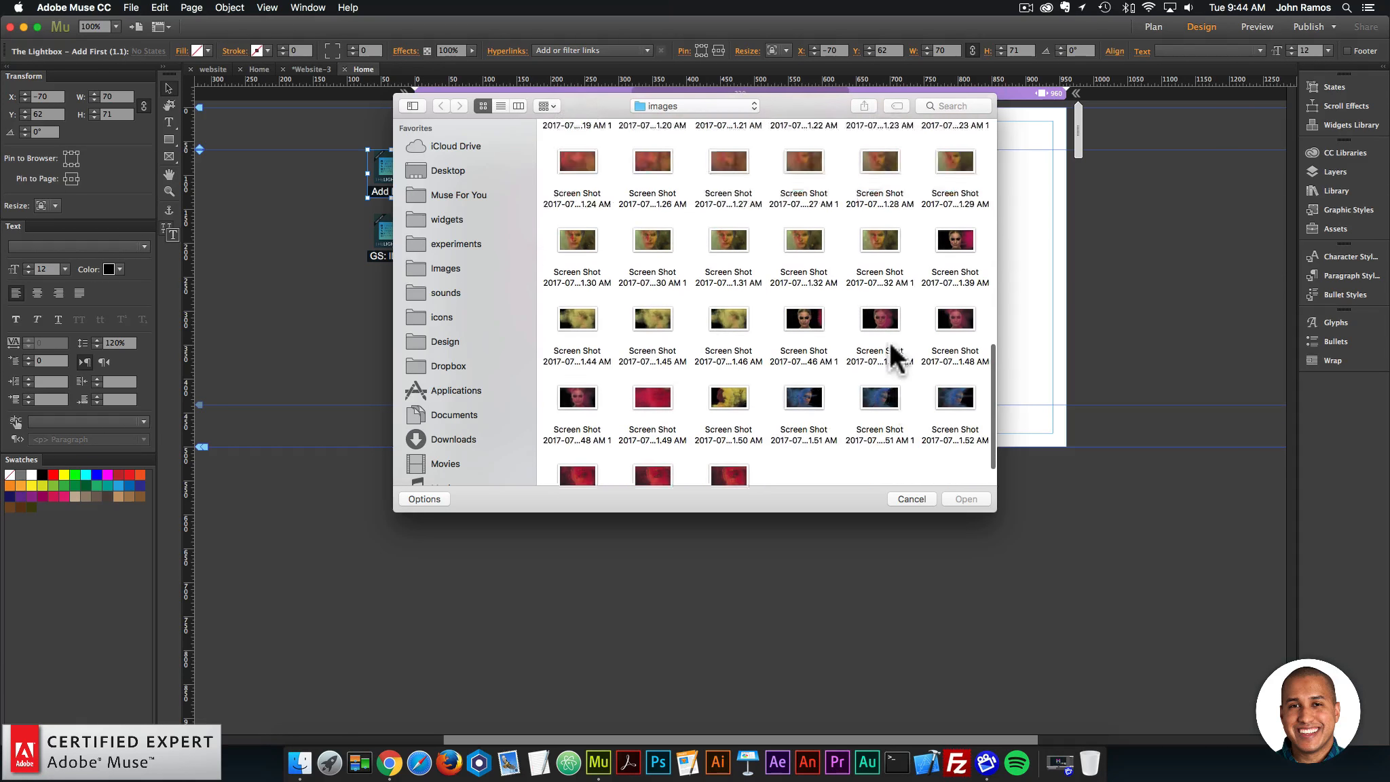
scroll(890, 341, down, 1)
click(806, 349)
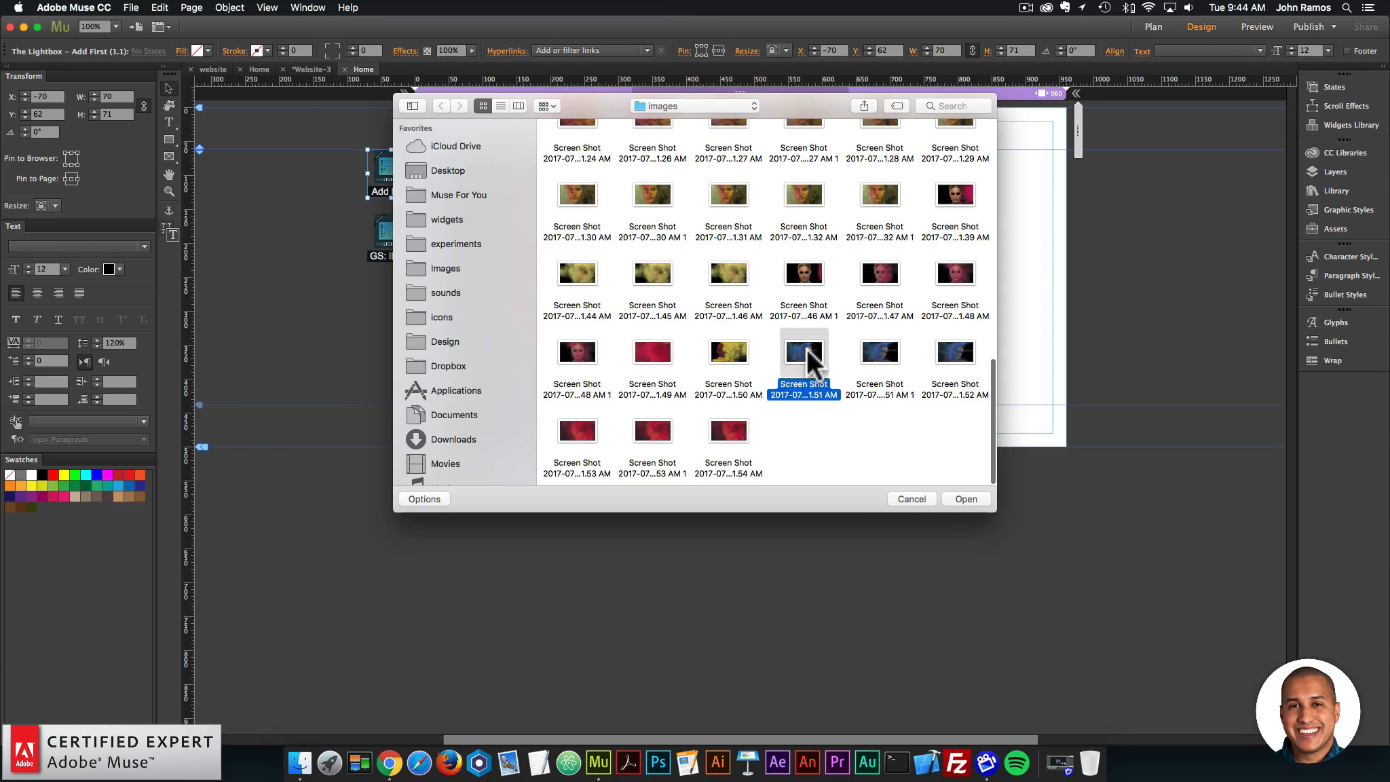
click(353, 318)
Step: Preview the page in the browser, check the background image behind the lightbox video, and return to Adobe Muse
click(136, 8)
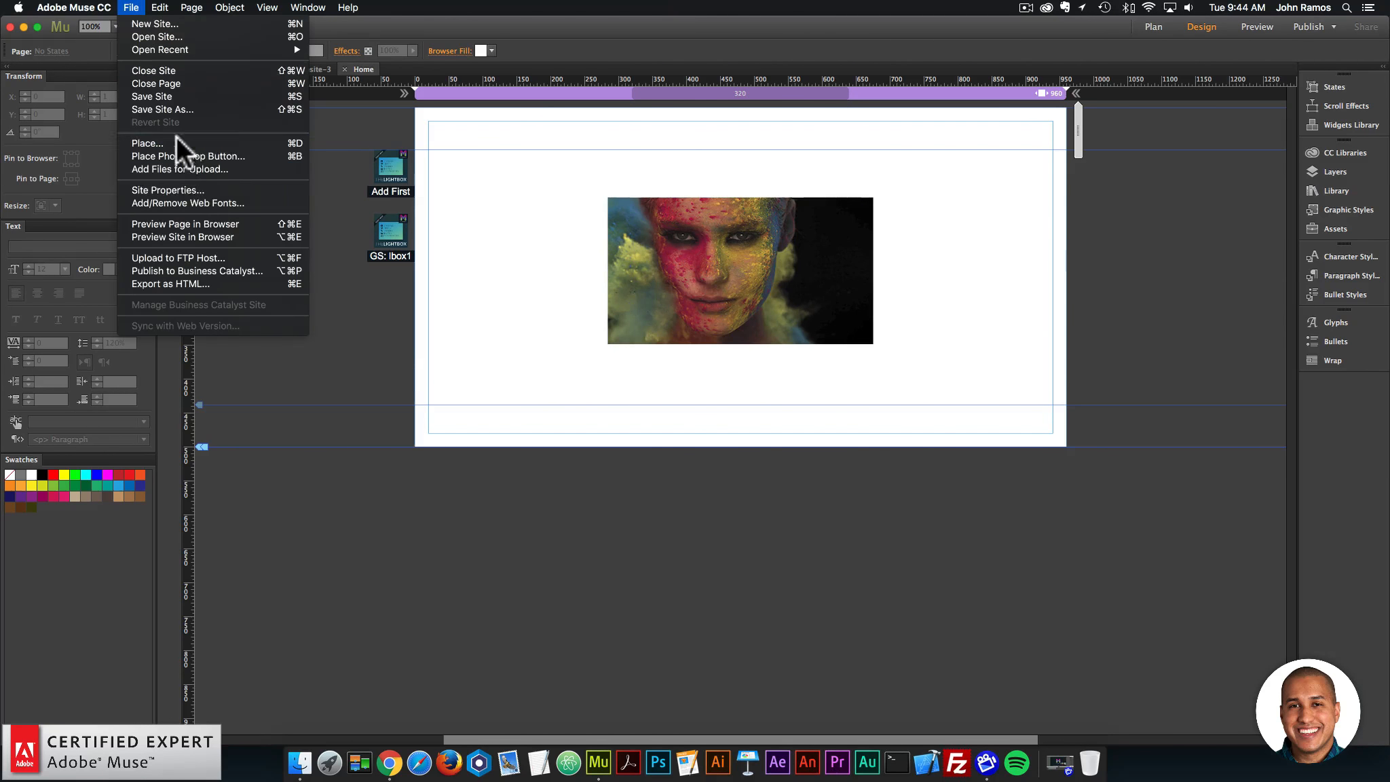
click(192, 224)
click(709, 240)
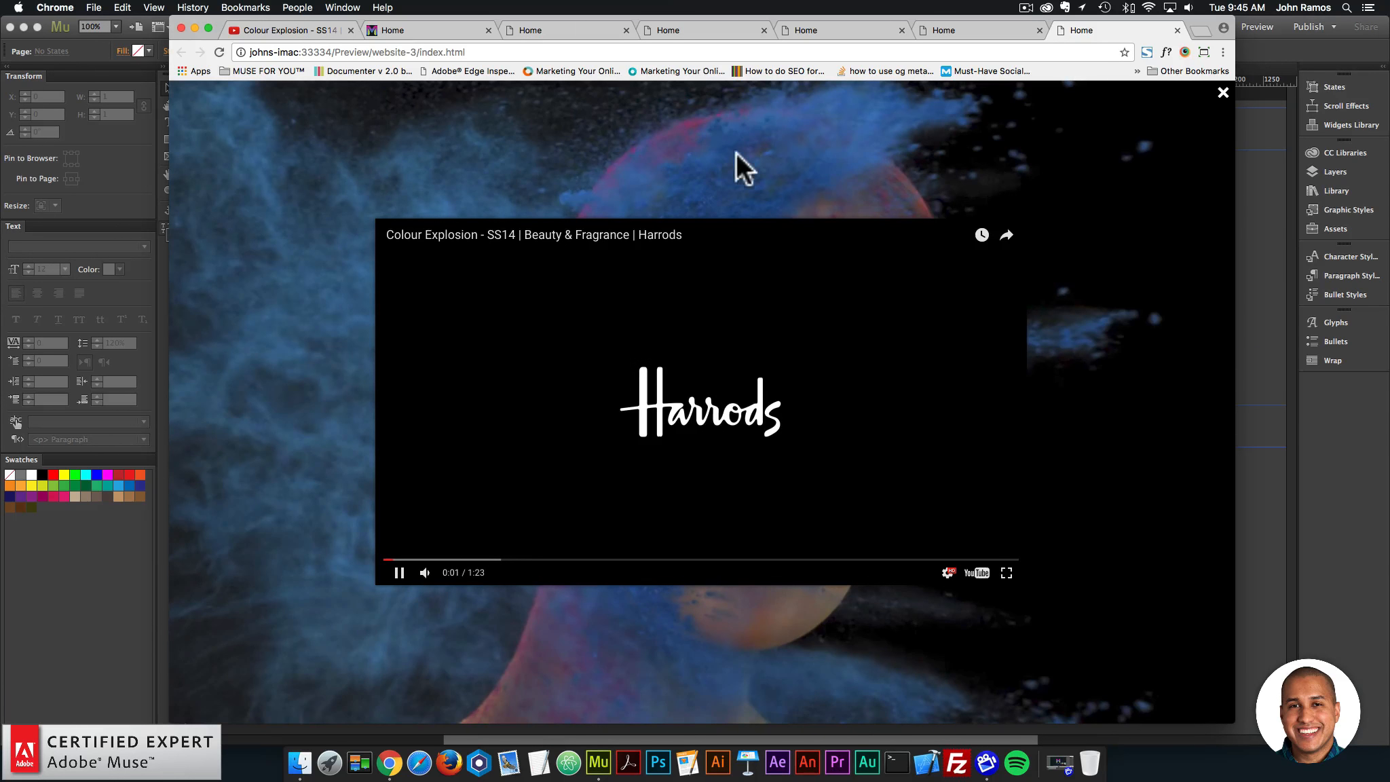
click(399, 573)
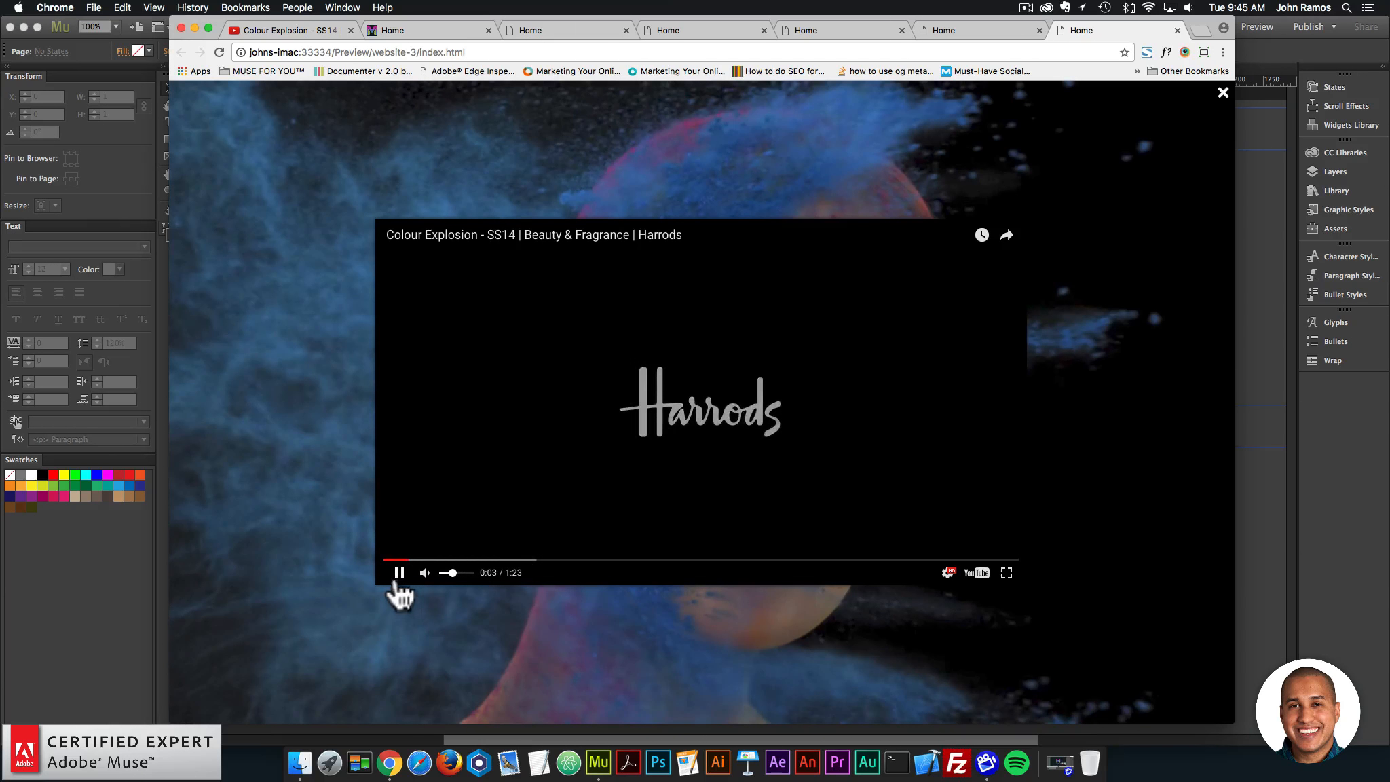
click(1269, 318)
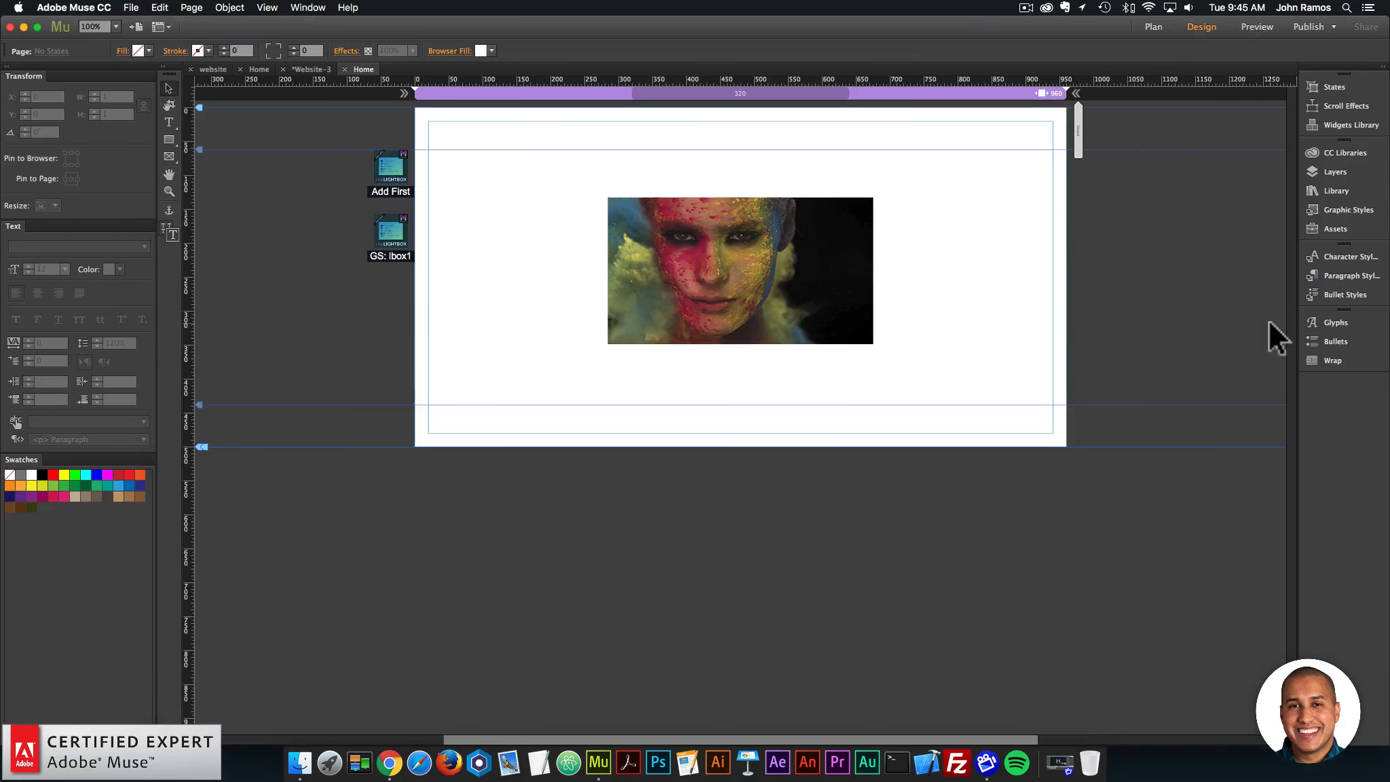
Step: Replace the Add First widget's Lightbox Background Image with the screenshot ending in 0.37 AM from the images folder
click(405, 171)
click(427, 146)
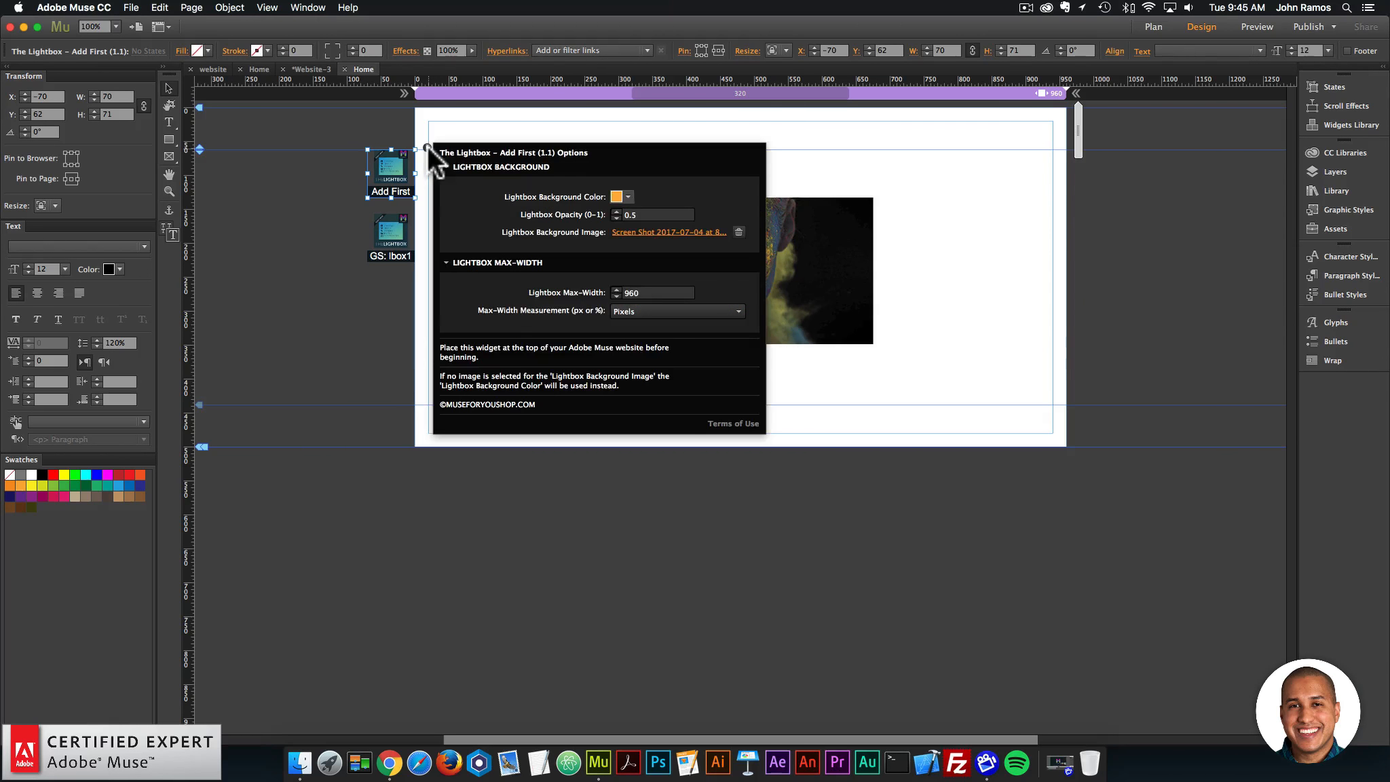
click(688, 234)
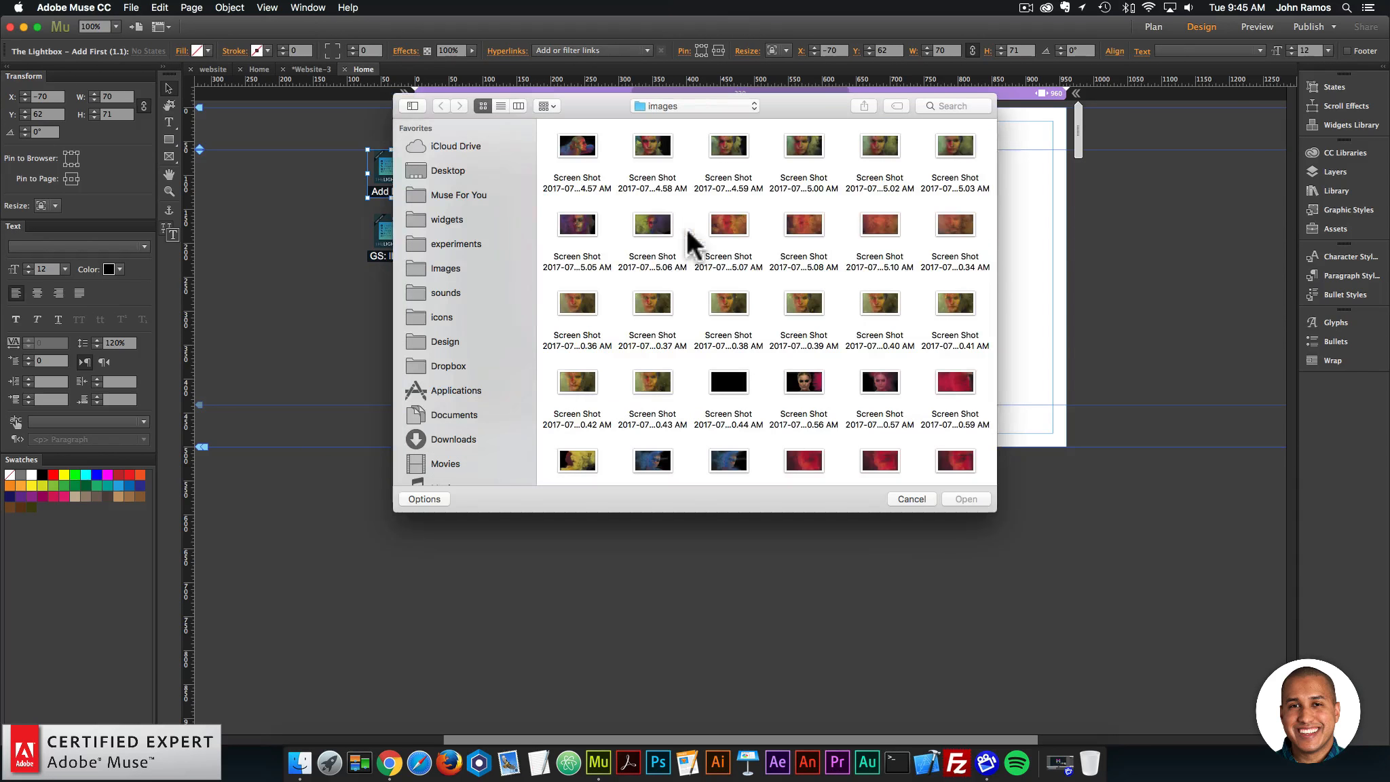
click(639, 307)
double_click(642, 300)
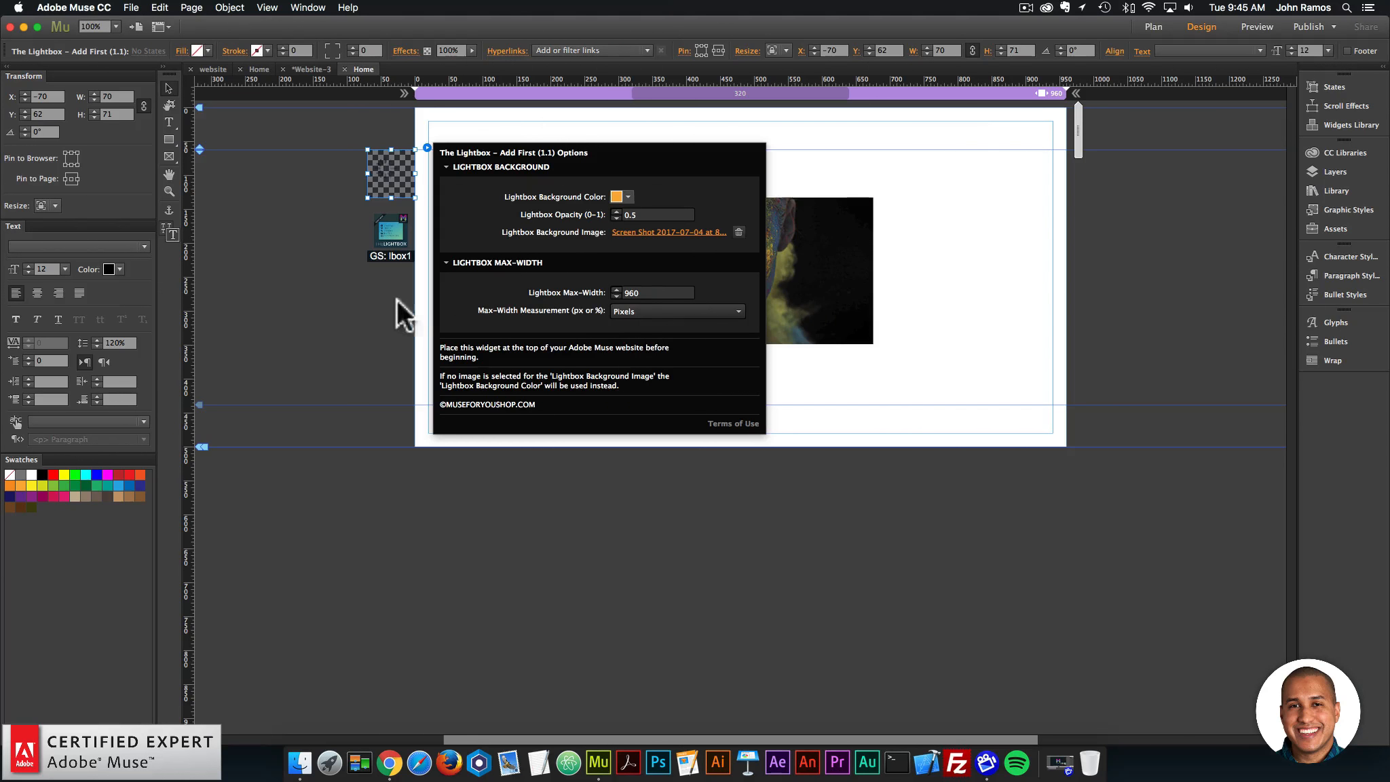
Step: Preview the page in the browser, check the lightbox video over the new background image in a slightly narrower window, and return to Adobe Muse
click(361, 314)
click(131, 7)
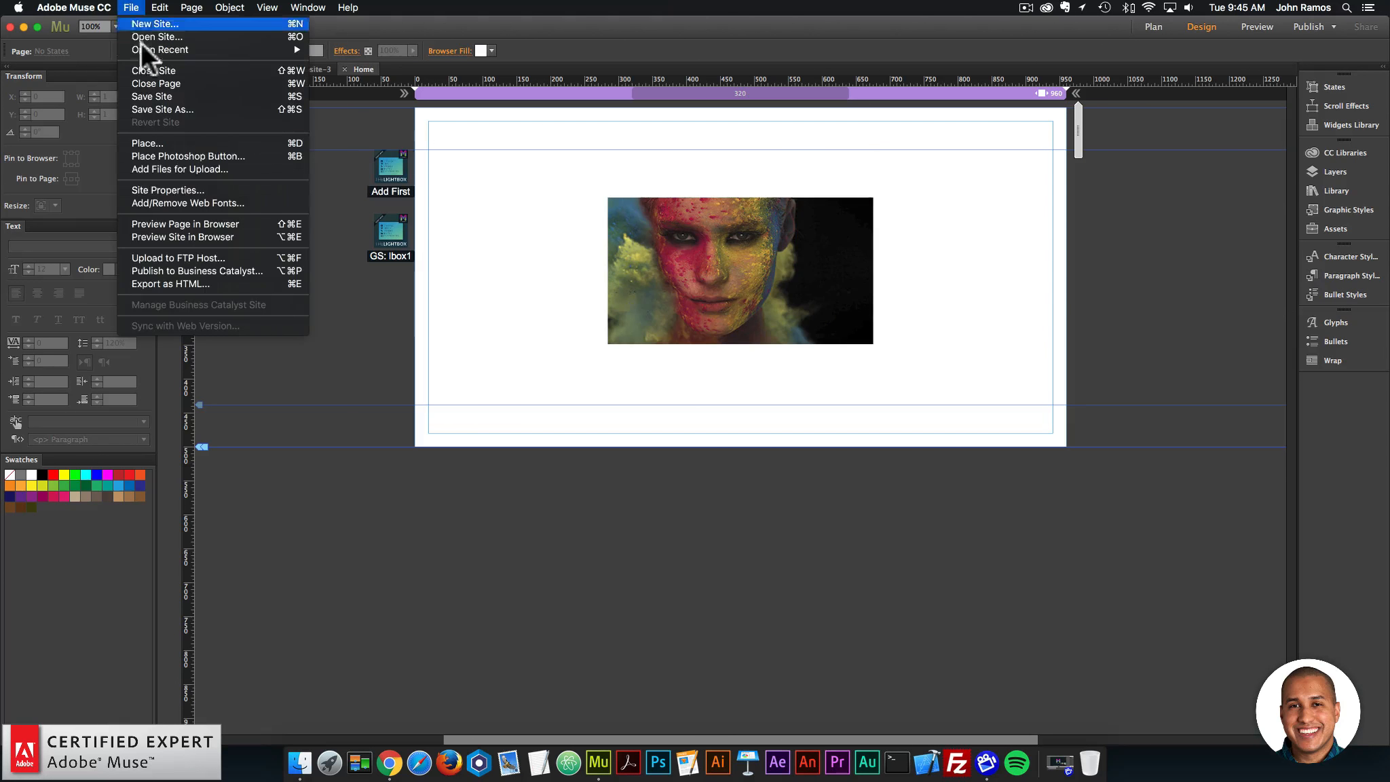
click(173, 221)
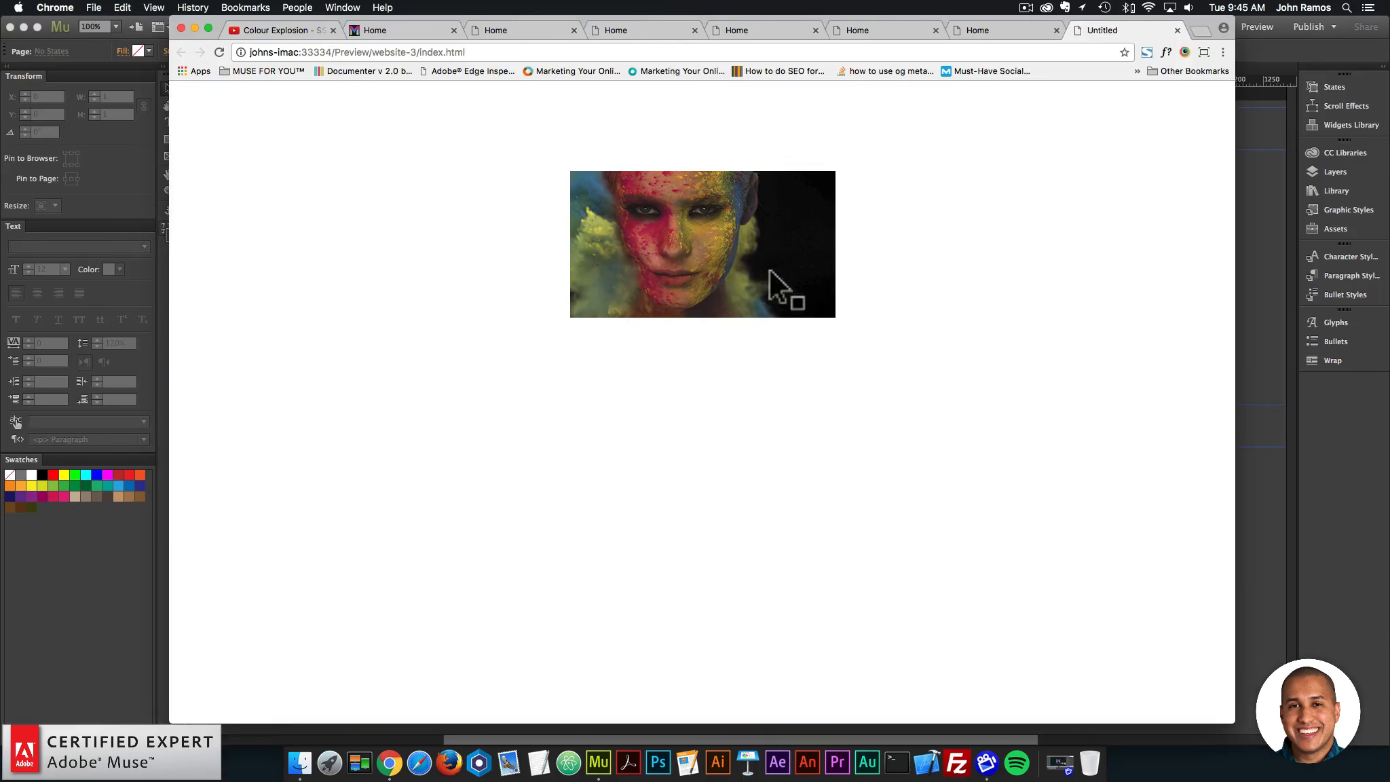
click(731, 249)
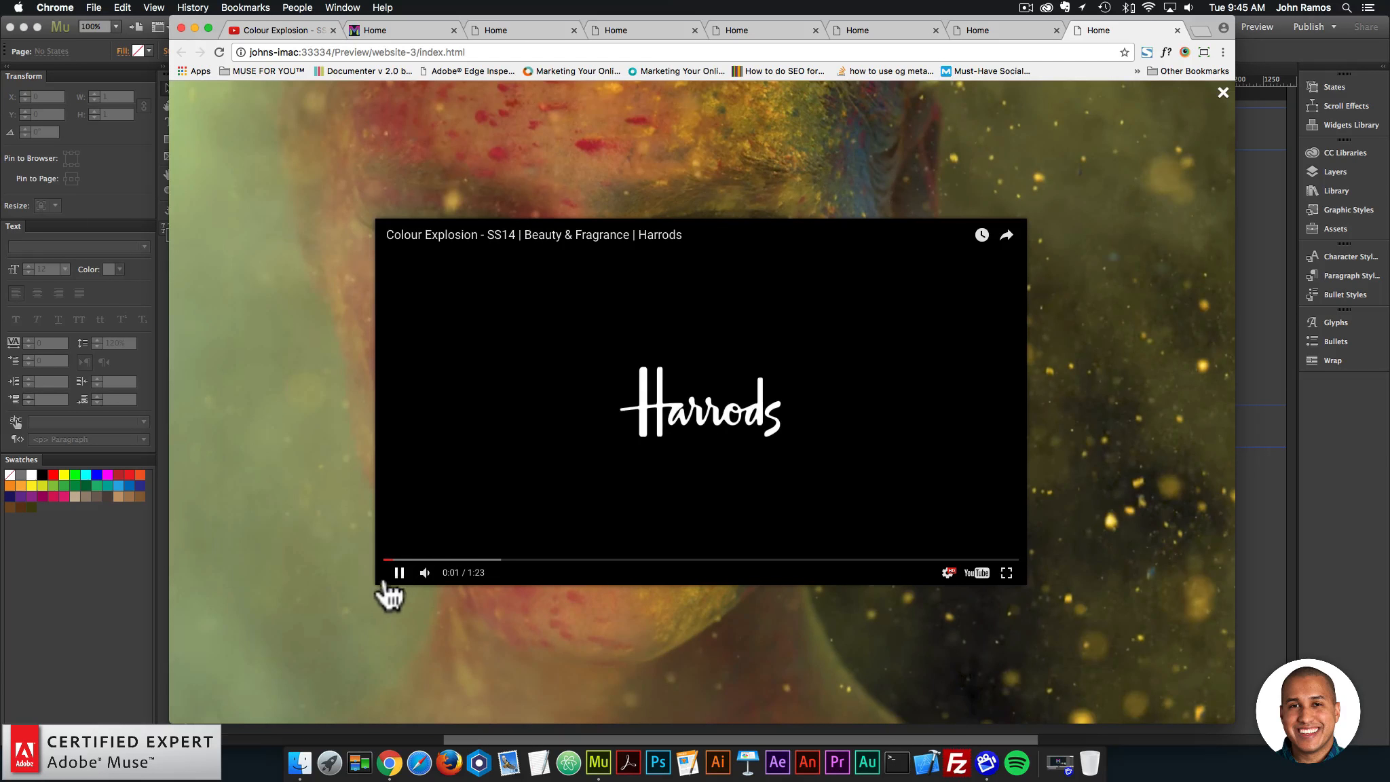
click(384, 582)
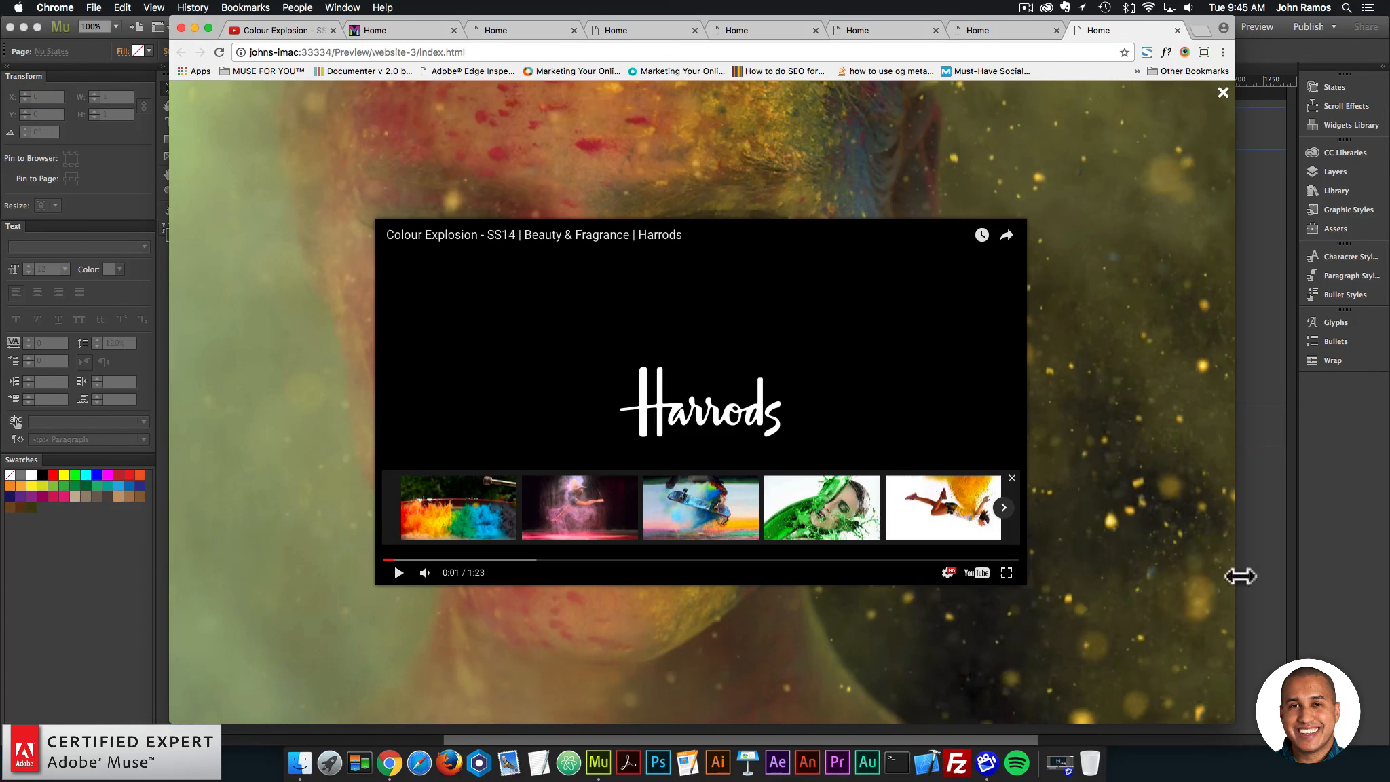
drag(1235, 543, 1172, 543)
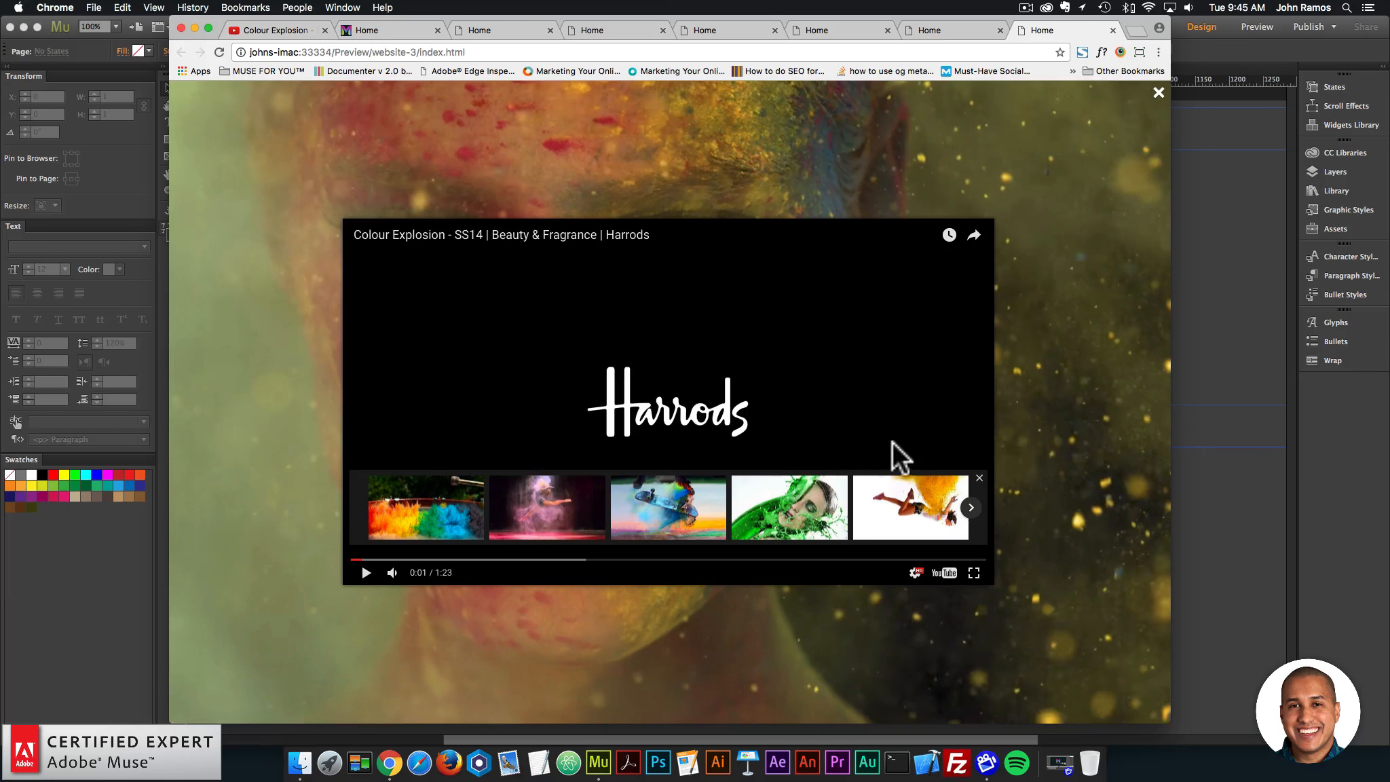
click(1198, 346)
Step: Set the Add First widget's Lightbox Max-Width to 500, keeping Pixels as the Max-Width Measurement
click(391, 179)
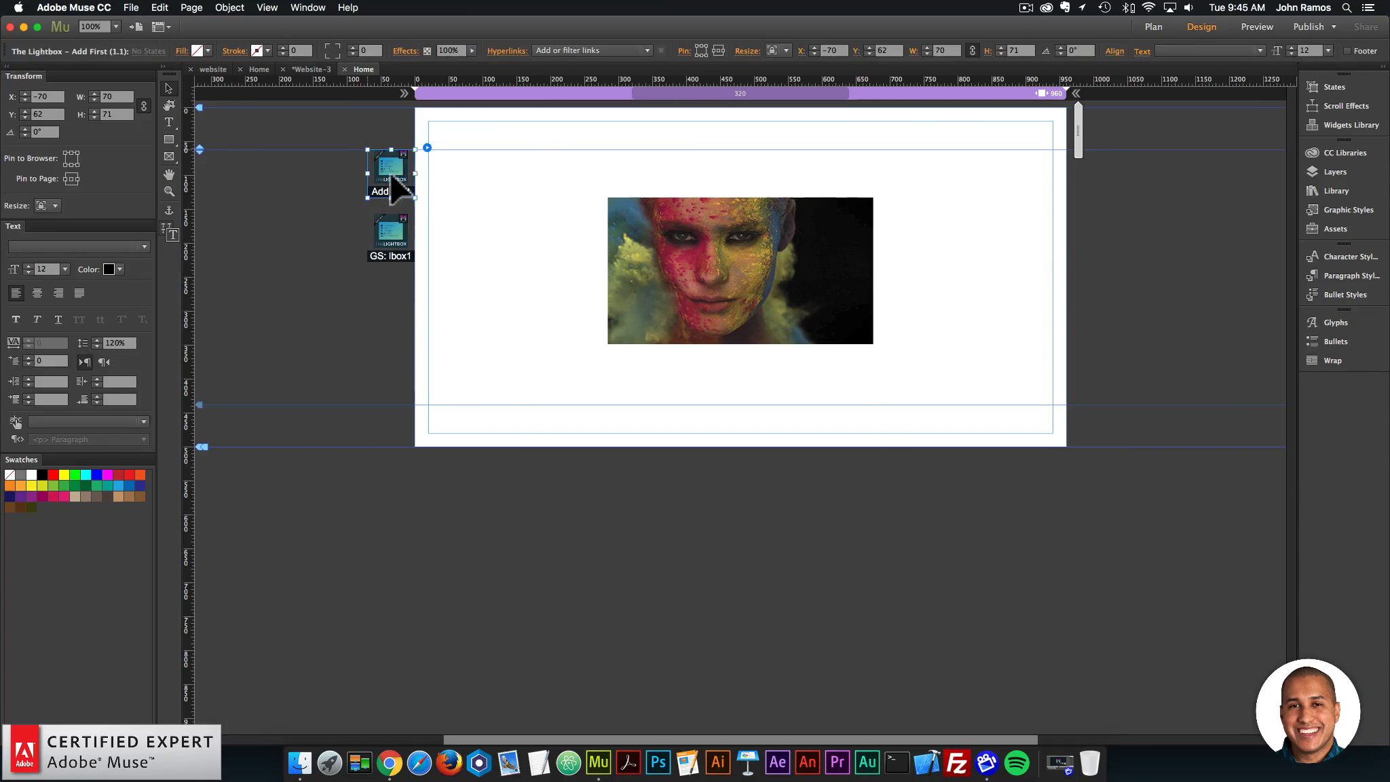
click(426, 147)
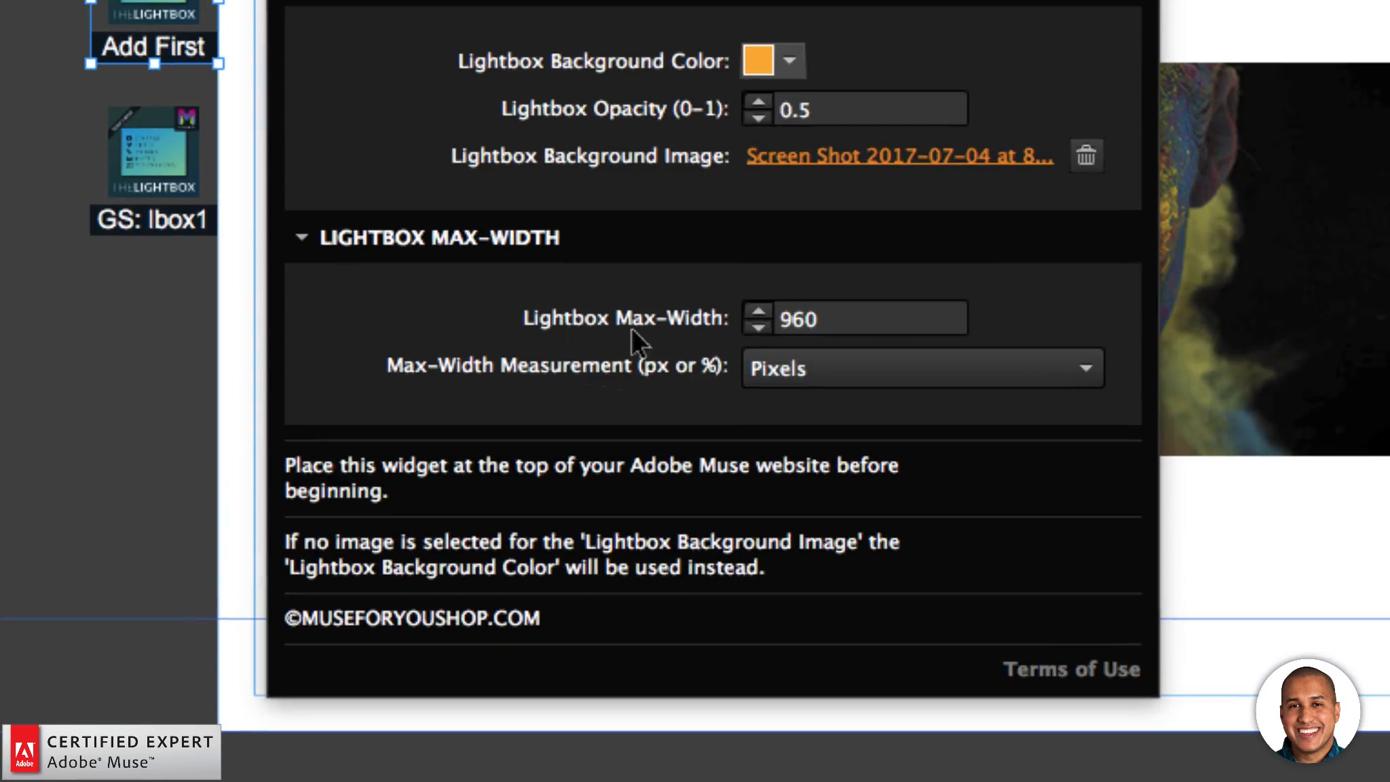
click(781, 318)
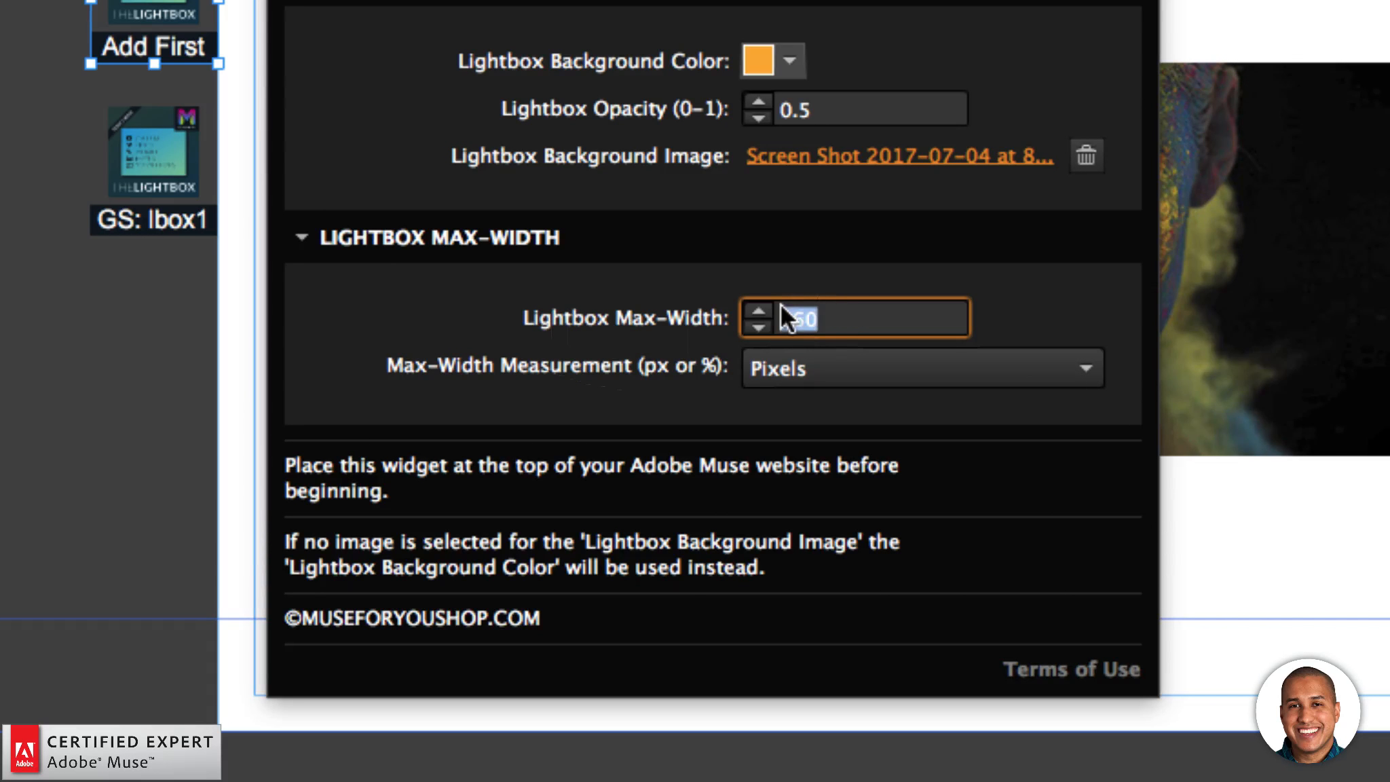
click(778, 376)
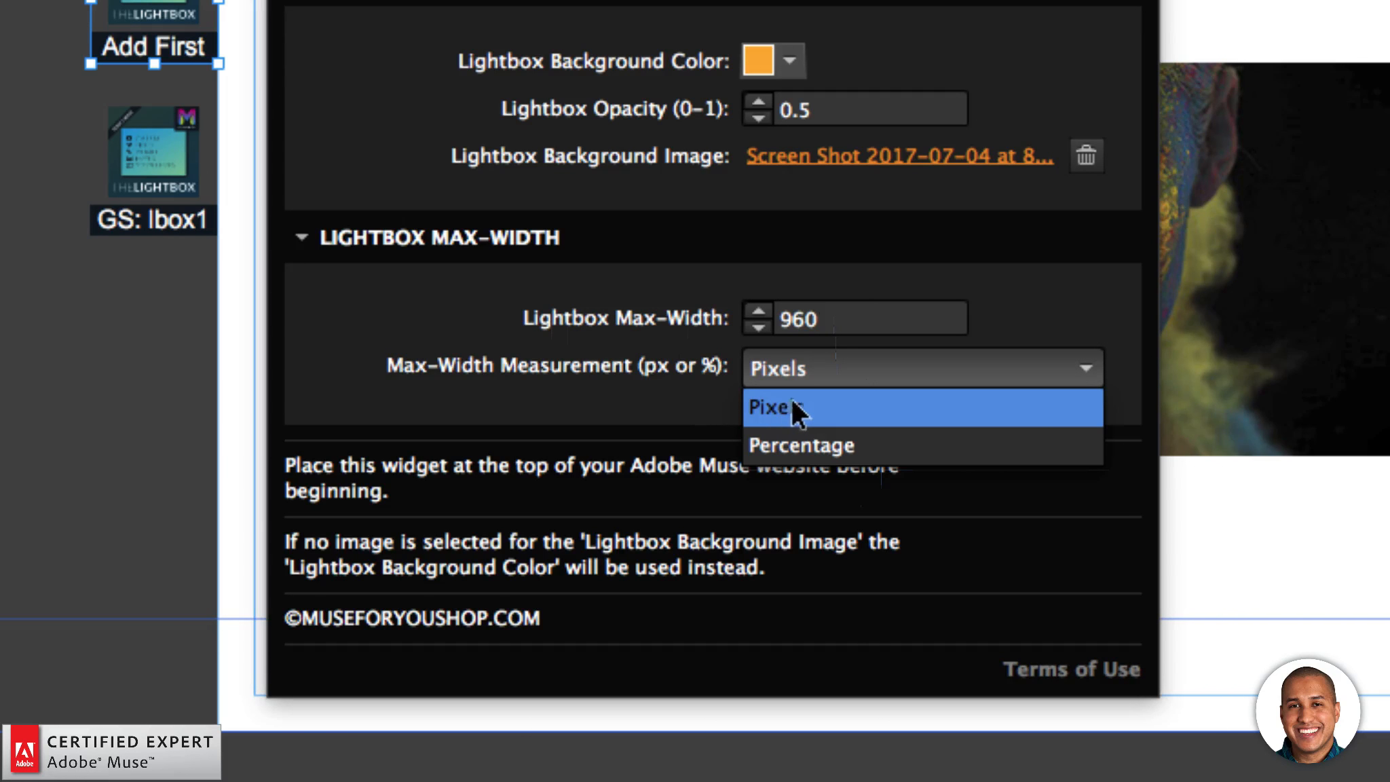
click(767, 400)
double_click(823, 319)
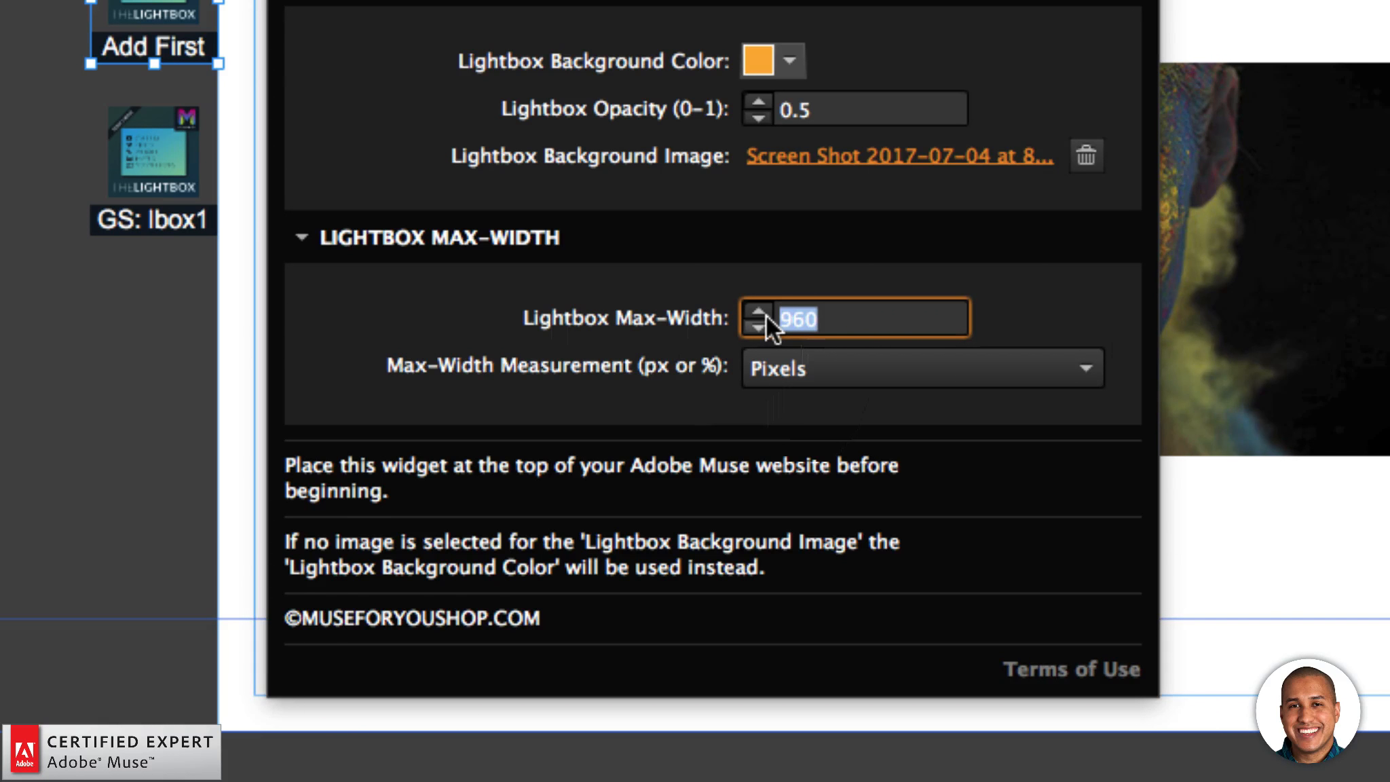
text(500)
key(Return)
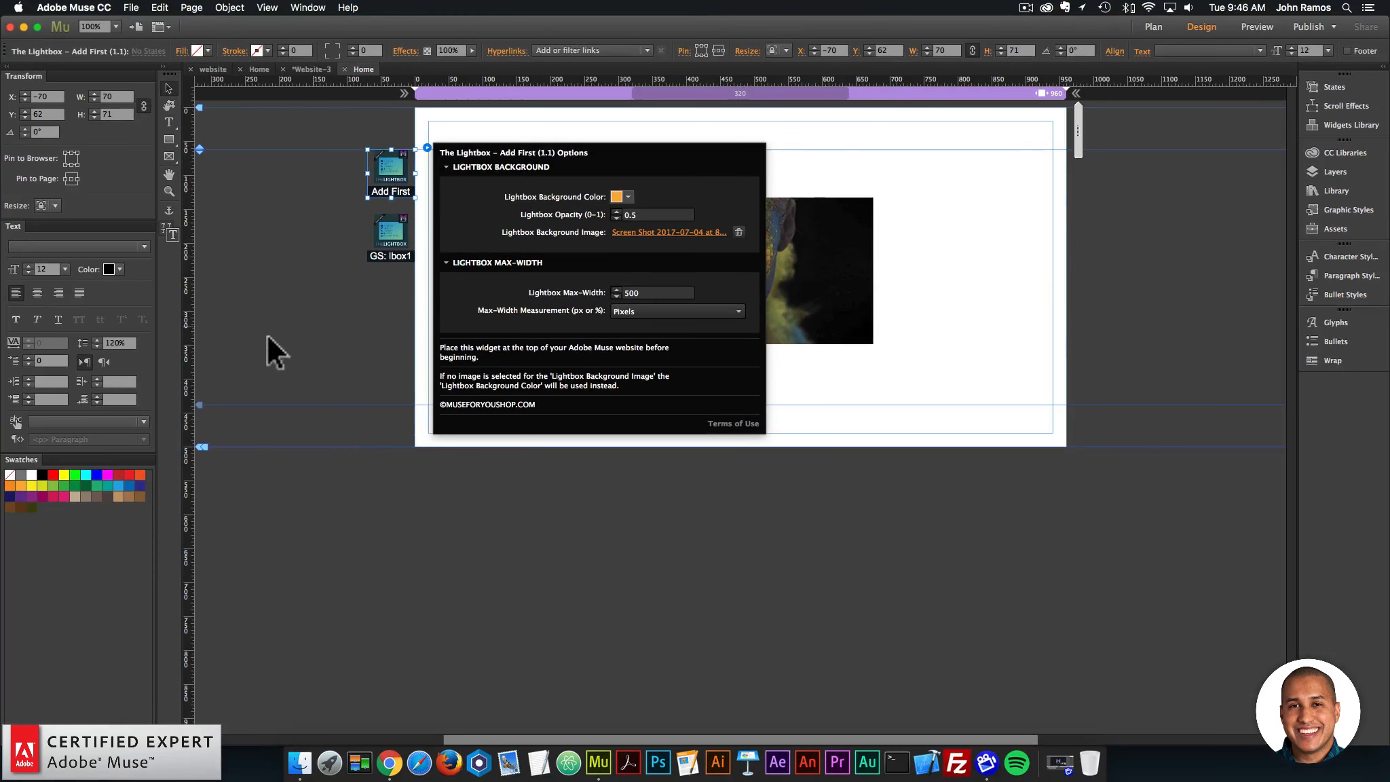
Step: Preview the page in the browser, check the 500-pixel lightbox video while narrowing the window, and return to Adobe Muse
click(235, 126)
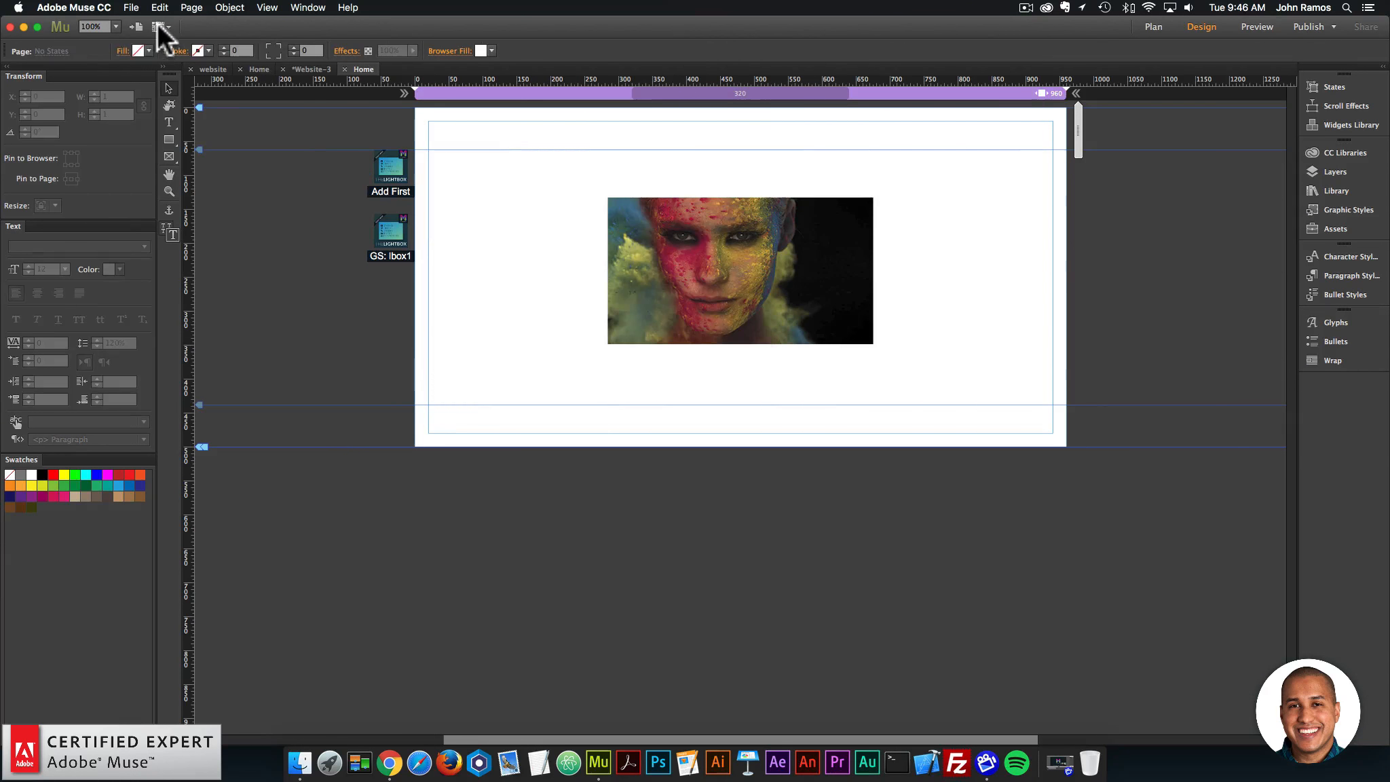
click(131, 8)
click(175, 221)
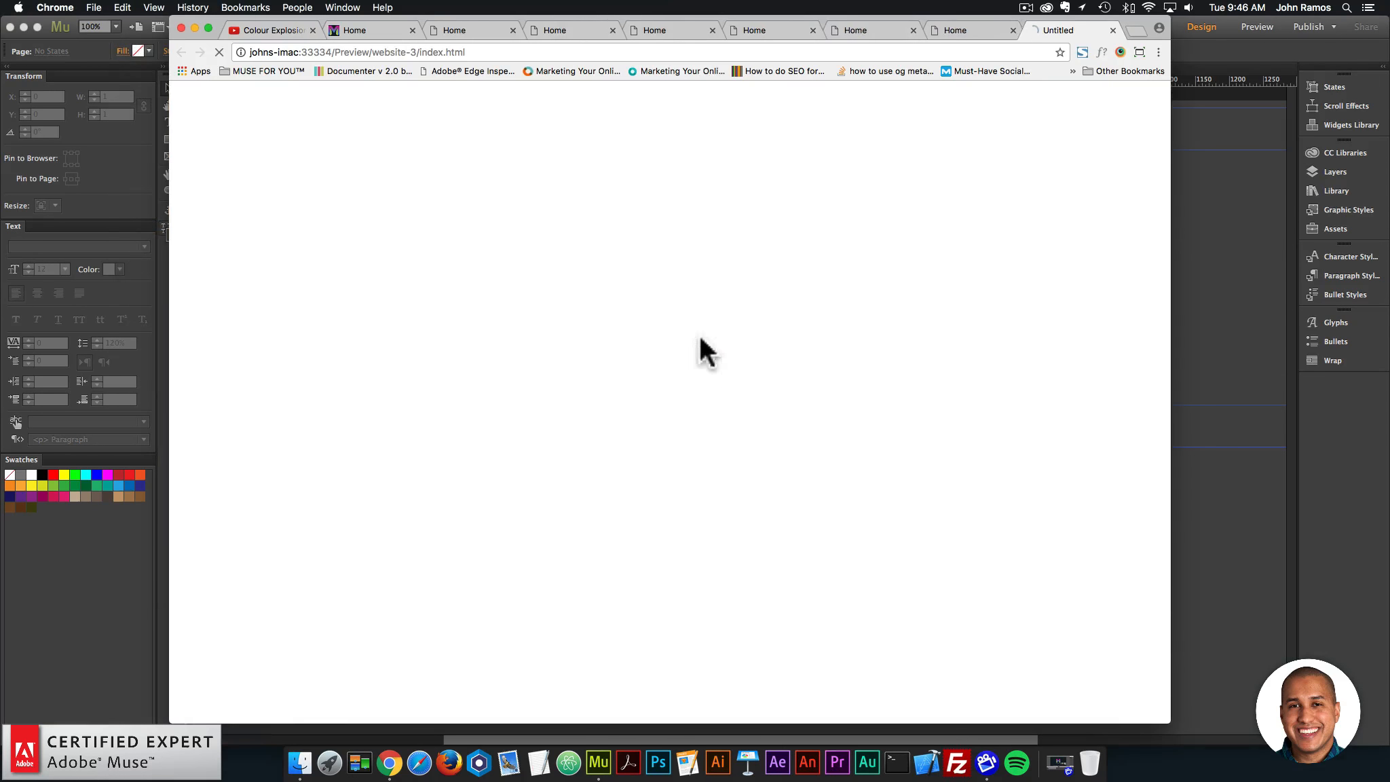
click(686, 245)
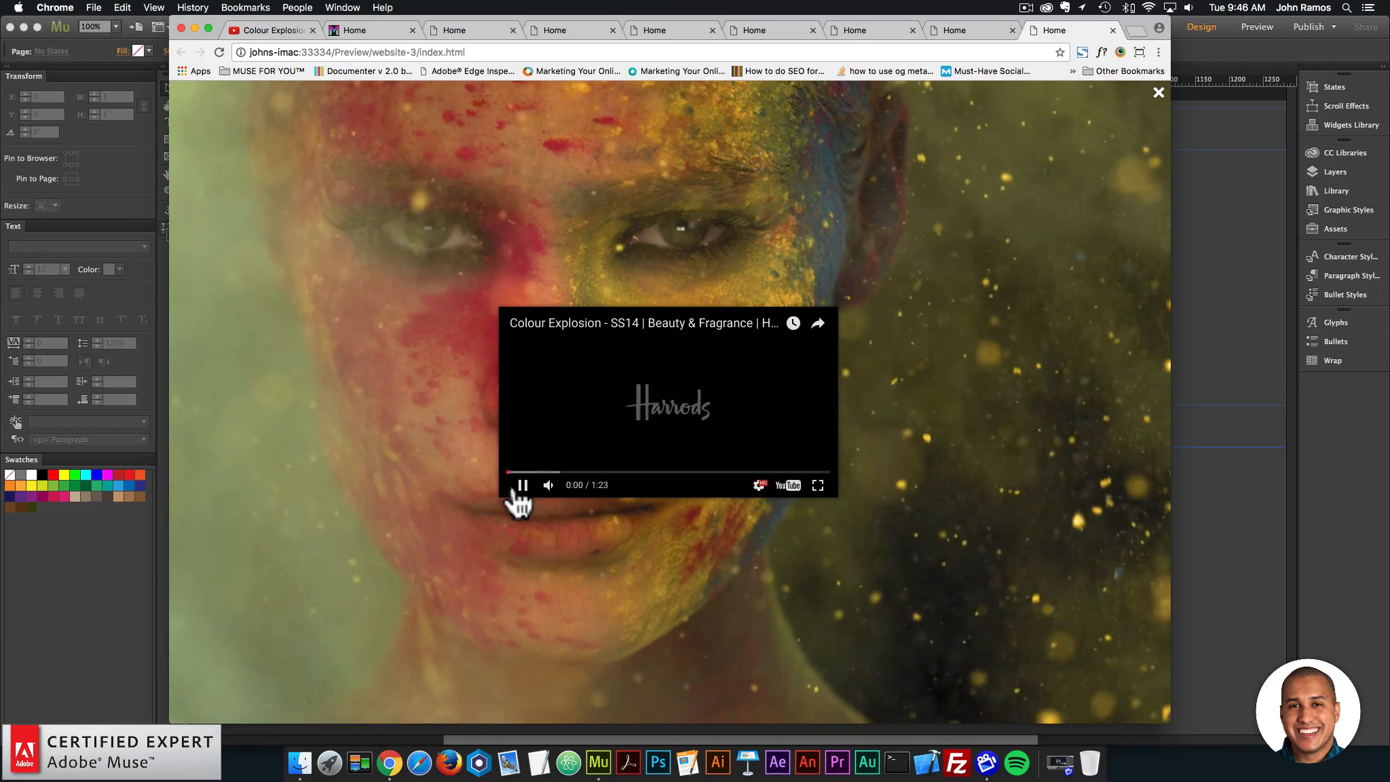
click(523, 484)
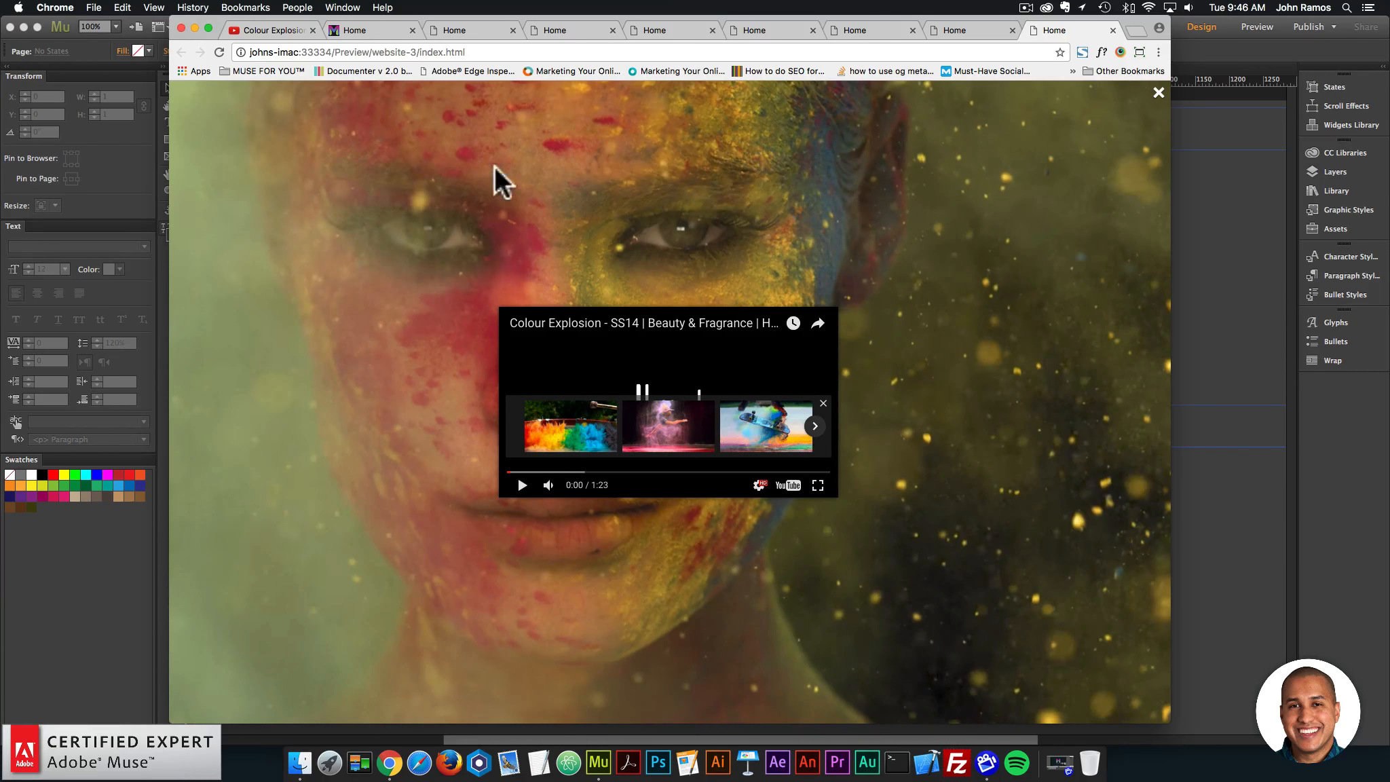
drag(1172, 374, 814, 353)
click(876, 372)
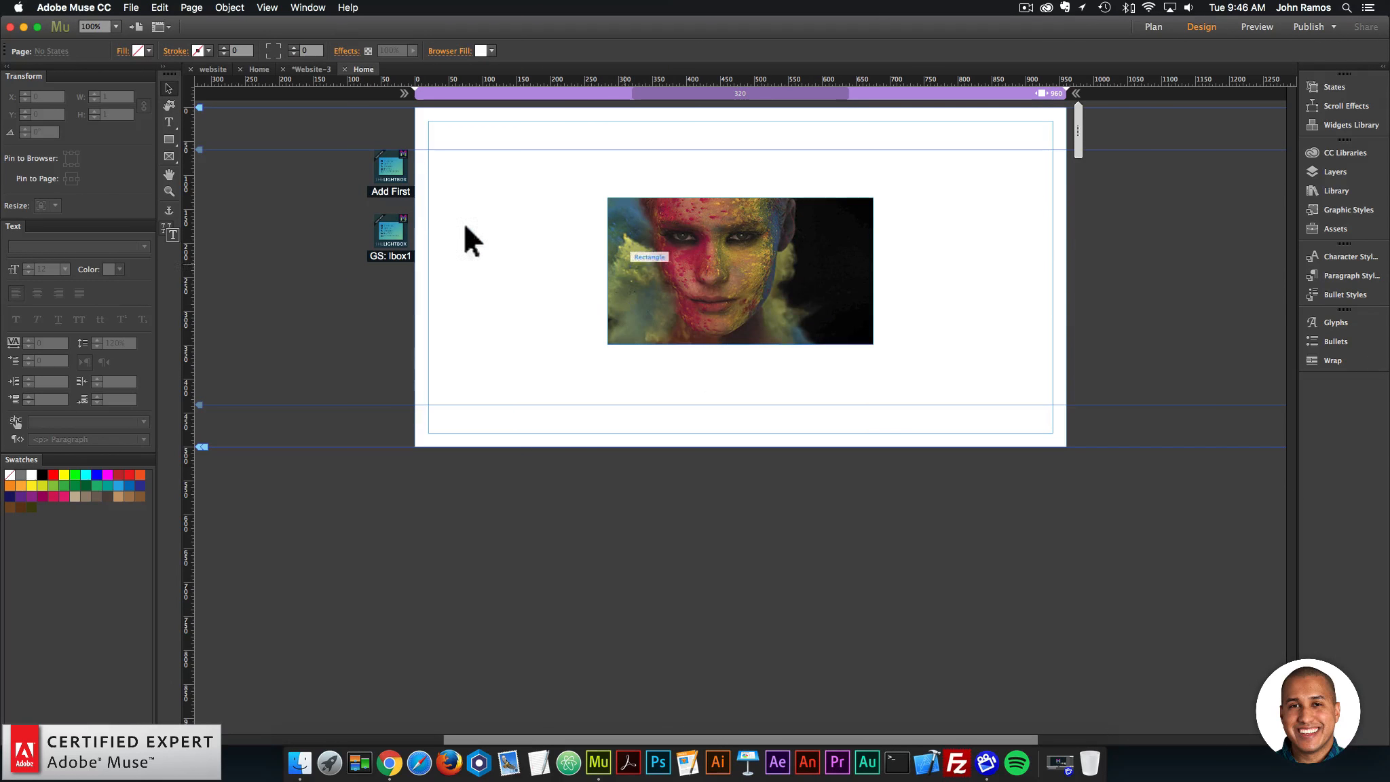
Step: Set the Add First widget's Lightbox Max-Width to 100 and its Max-Width Measurement to Percentage
click(406, 182)
click(425, 146)
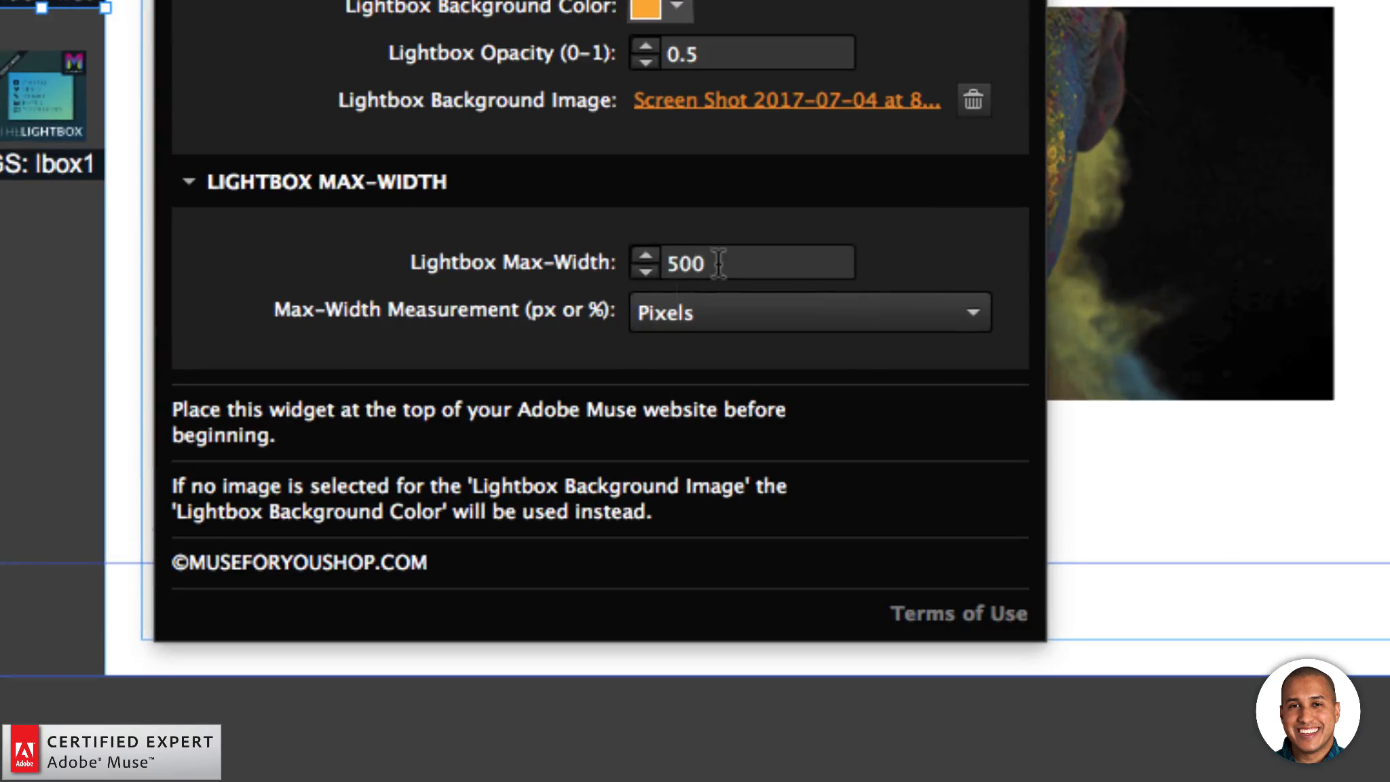
click(615, 291)
key(super+a)
text(100)
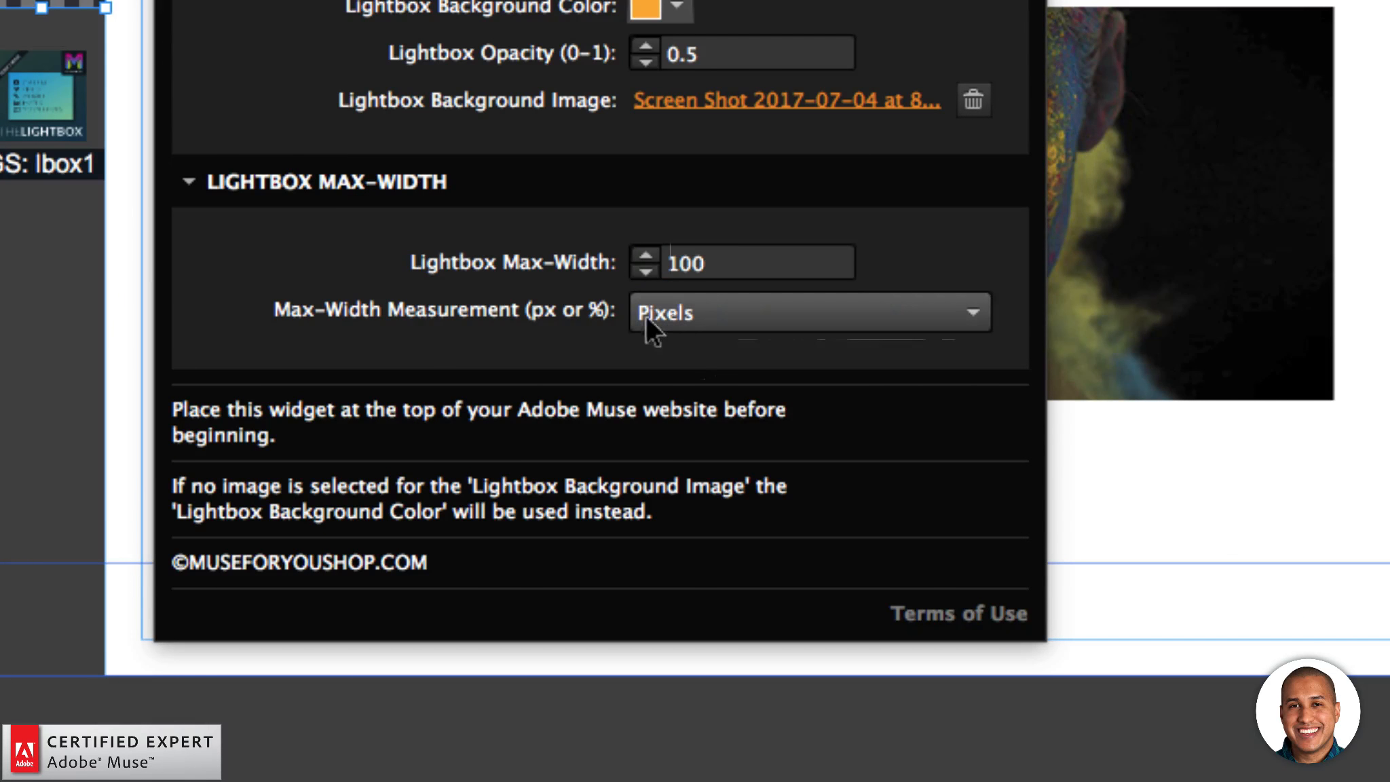
click(675, 316)
click(666, 387)
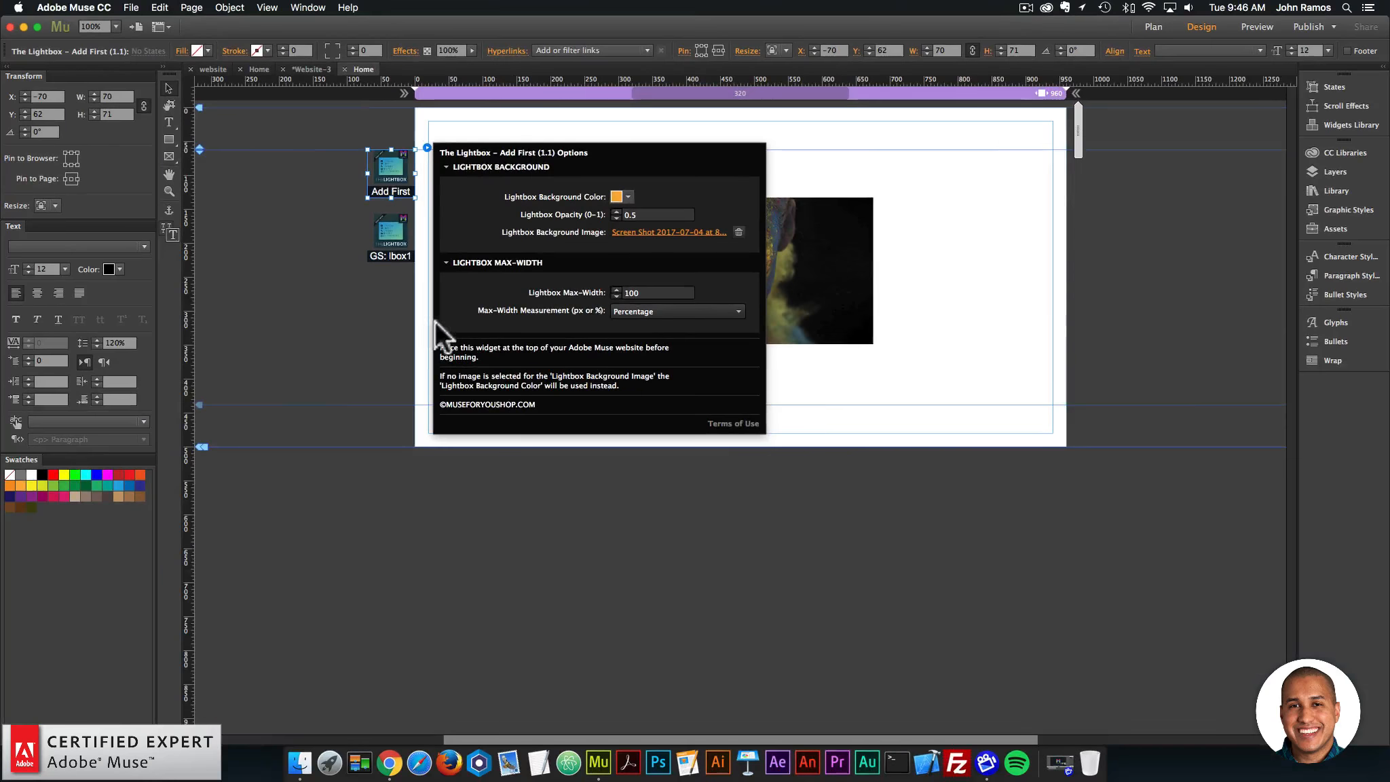
Step: Preview the page in the browser, check how the 100-percent lightbox video scales as the window widens, and return to Adobe Muse
click(322, 319)
click(131, 7)
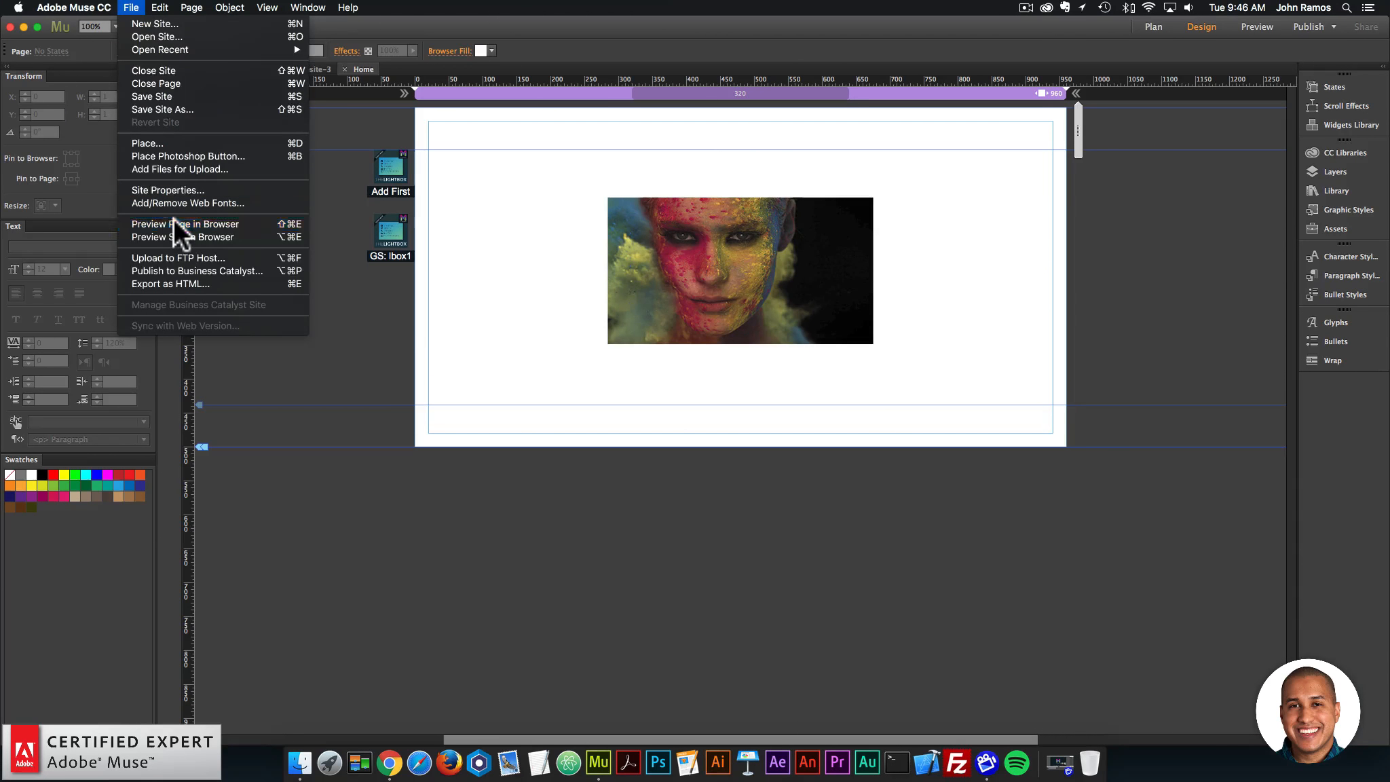
click(172, 219)
click(490, 258)
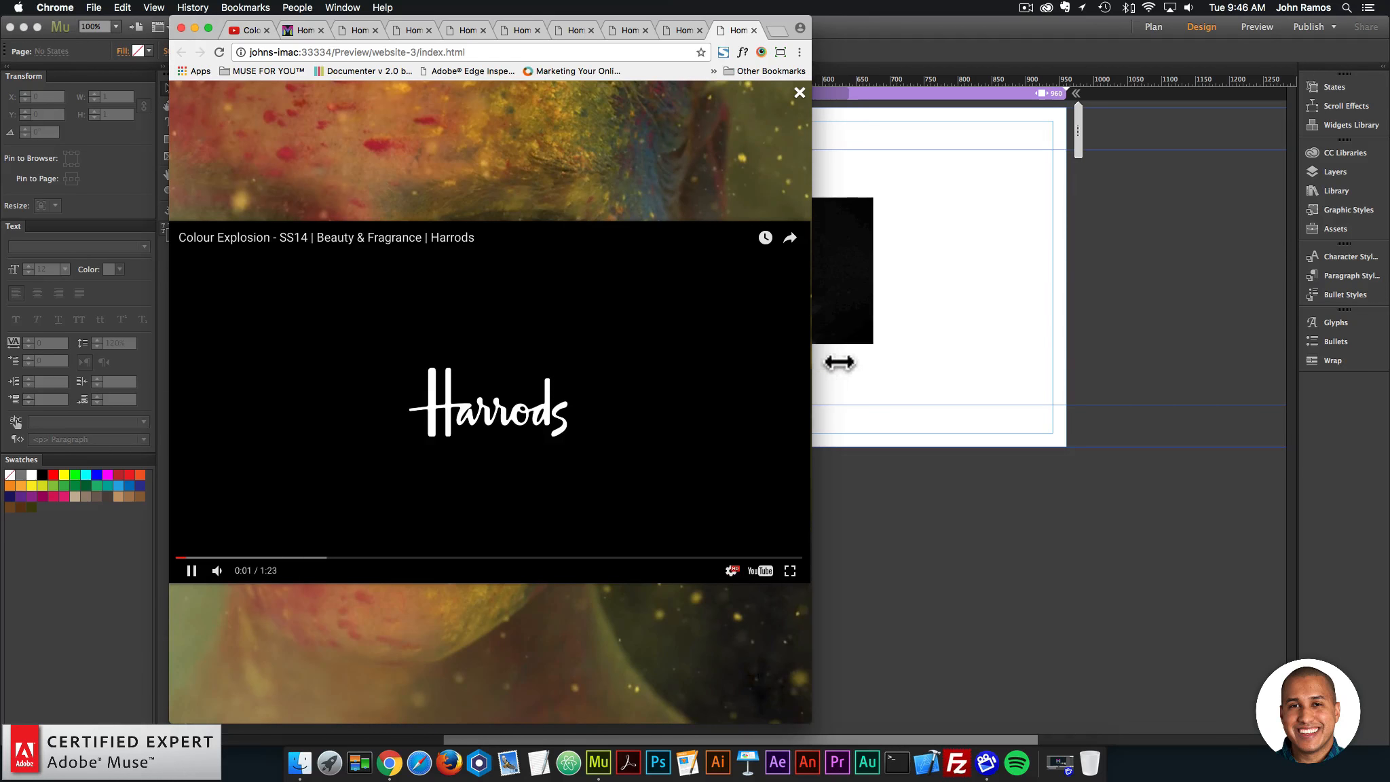
drag(818, 360, 1057, 385)
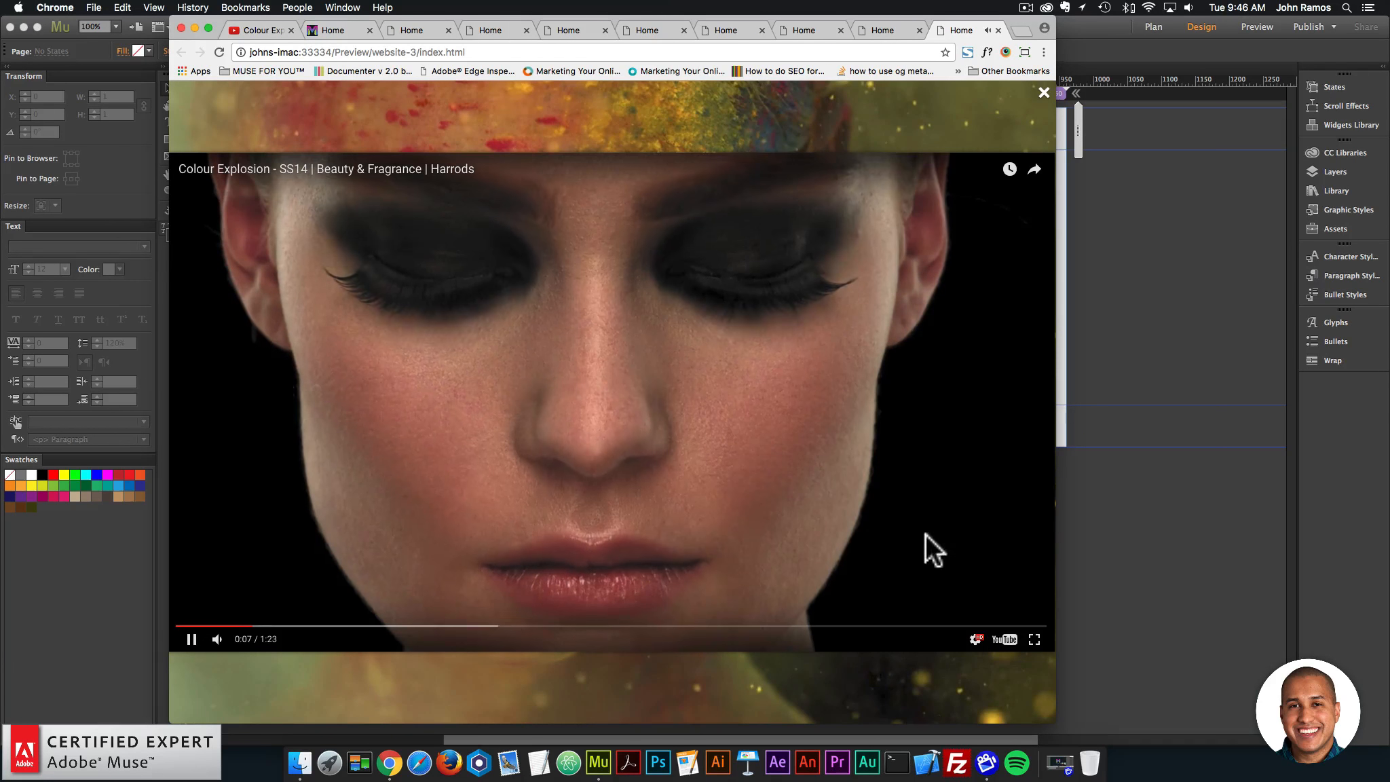
click(467, 626)
click(635, 630)
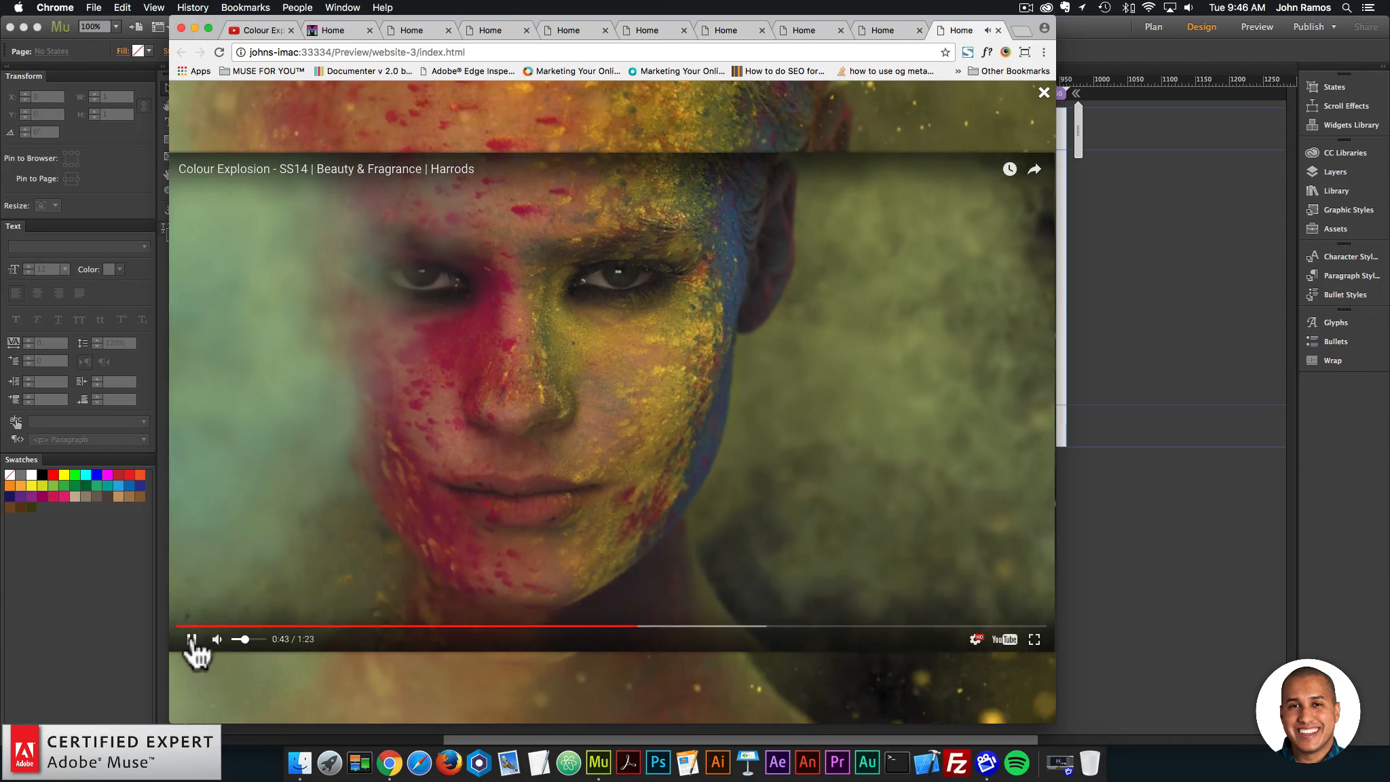
click(192, 642)
click(1177, 232)
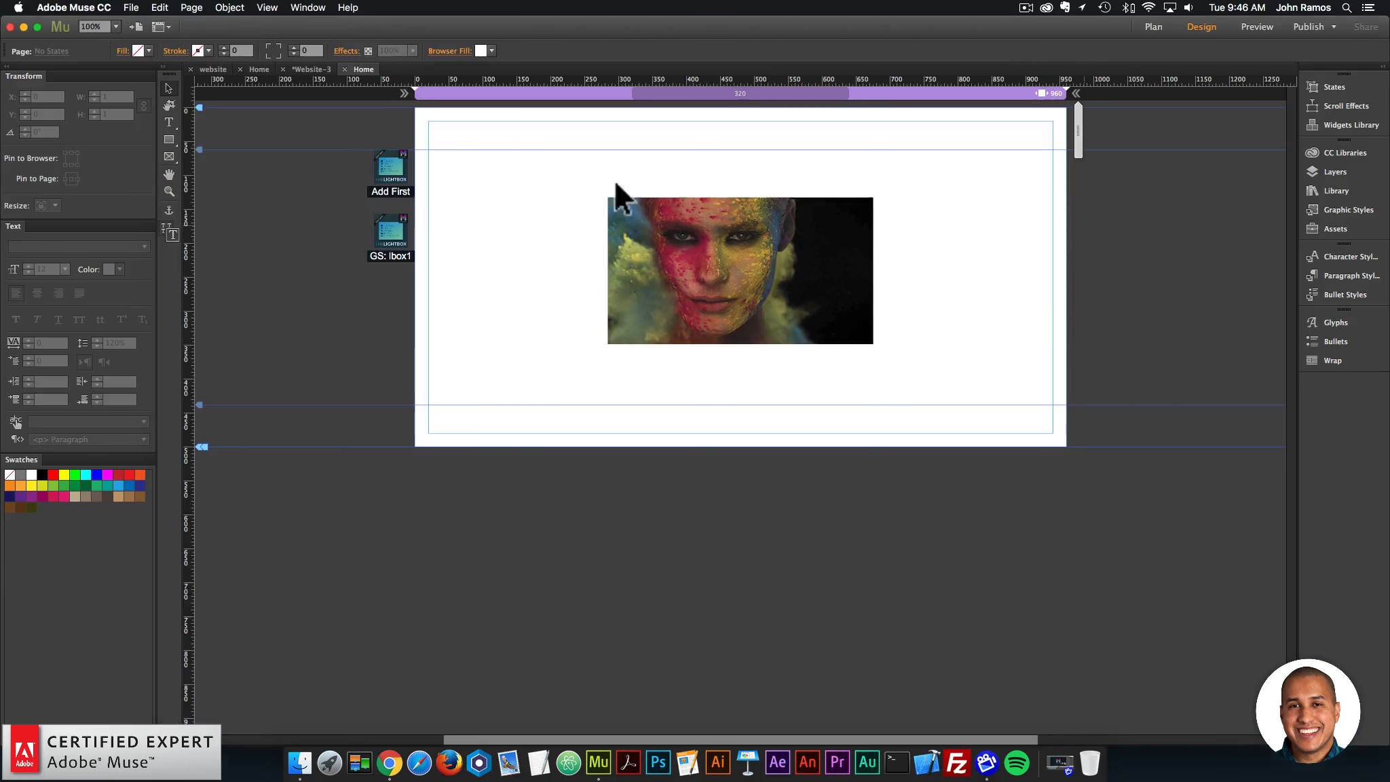
Step: Change the Add First widget's Lightbox Max-Width to 50, keeping the measurement in Percentage
click(408, 178)
click(427, 147)
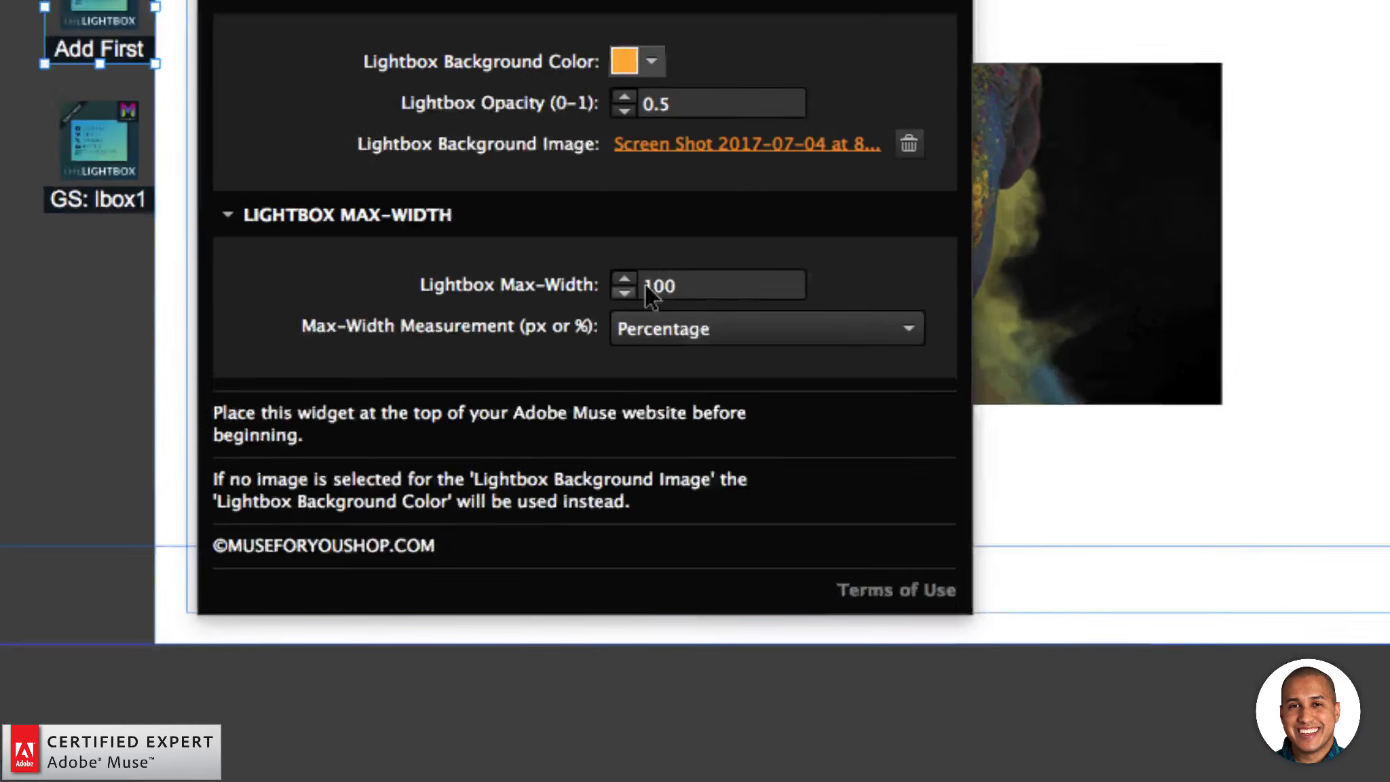
click(623, 291)
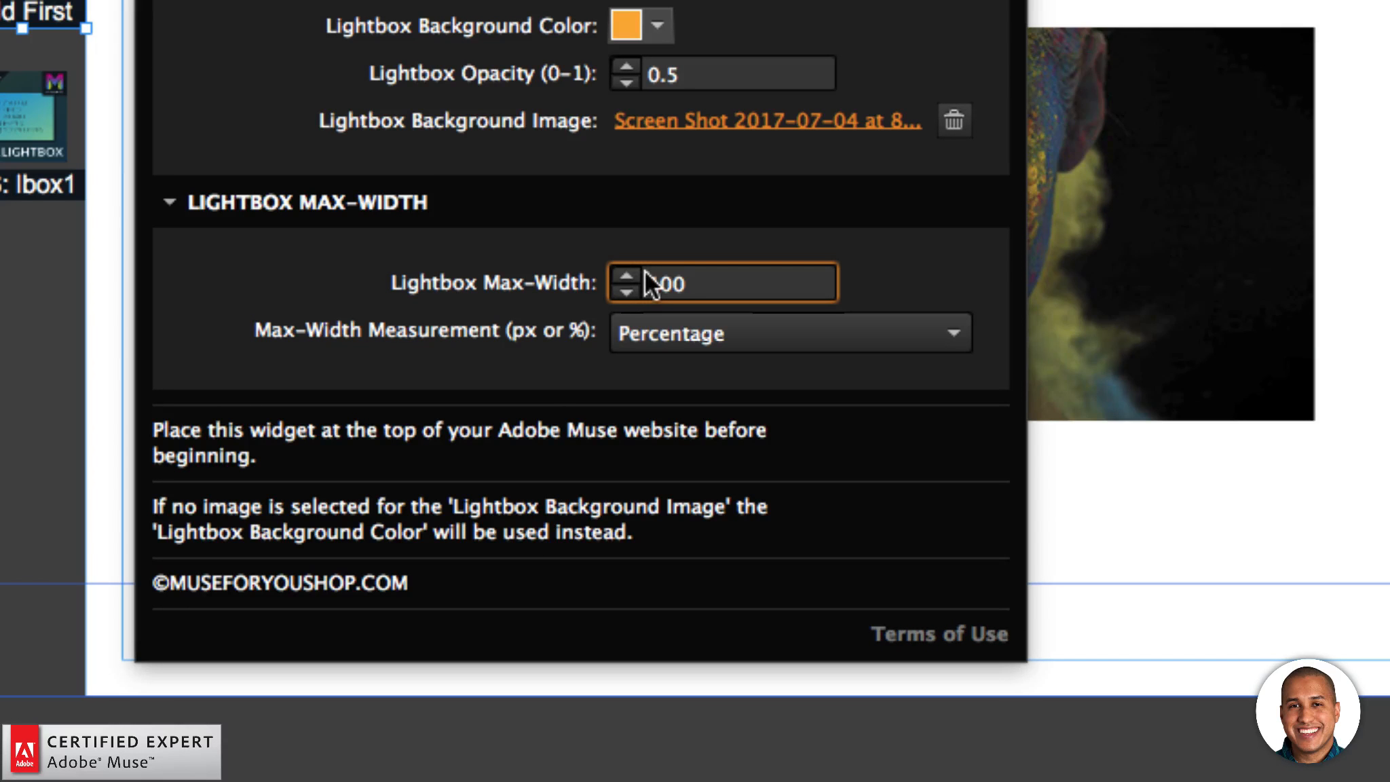
text(50)
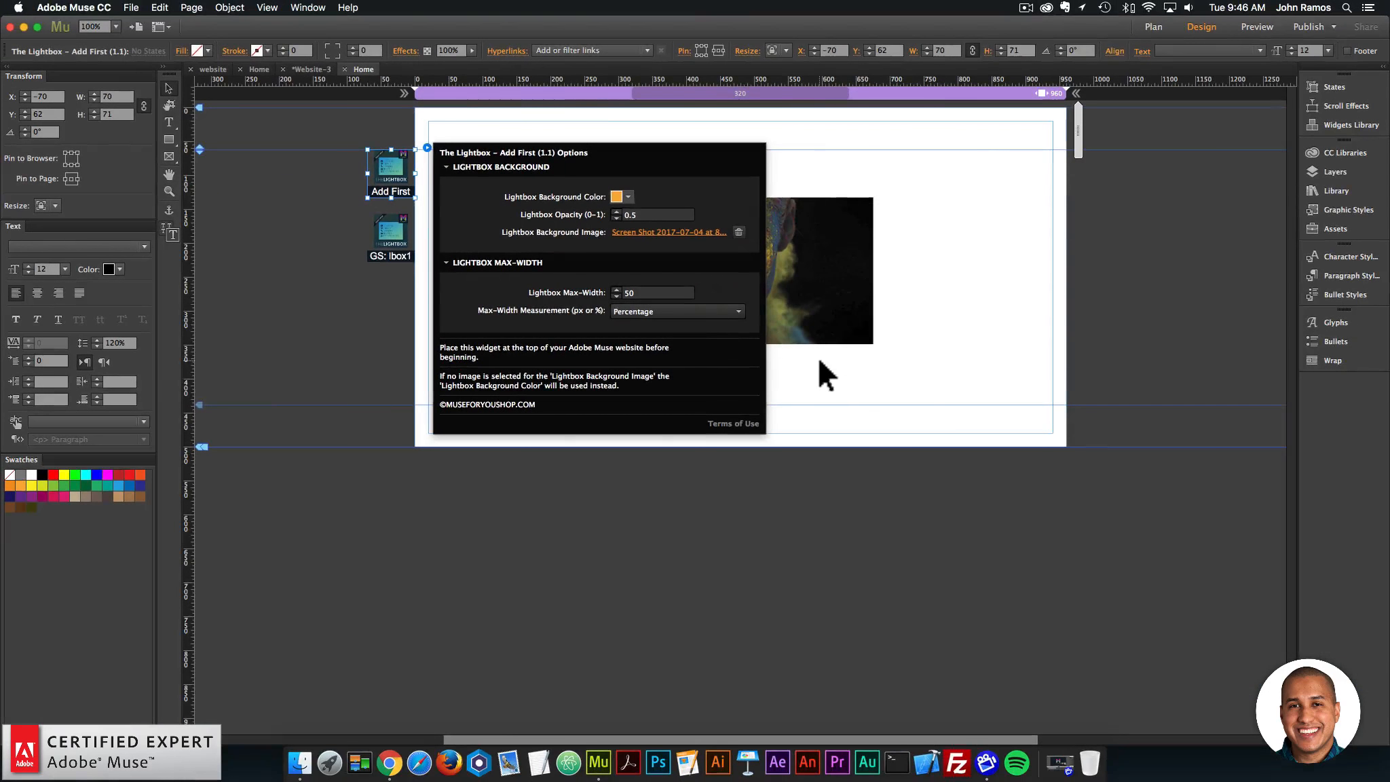
Step: Preview the page in the browser, open the 50-percent lightbox video, and widen the window to check its scaling
click(817, 357)
click(132, 8)
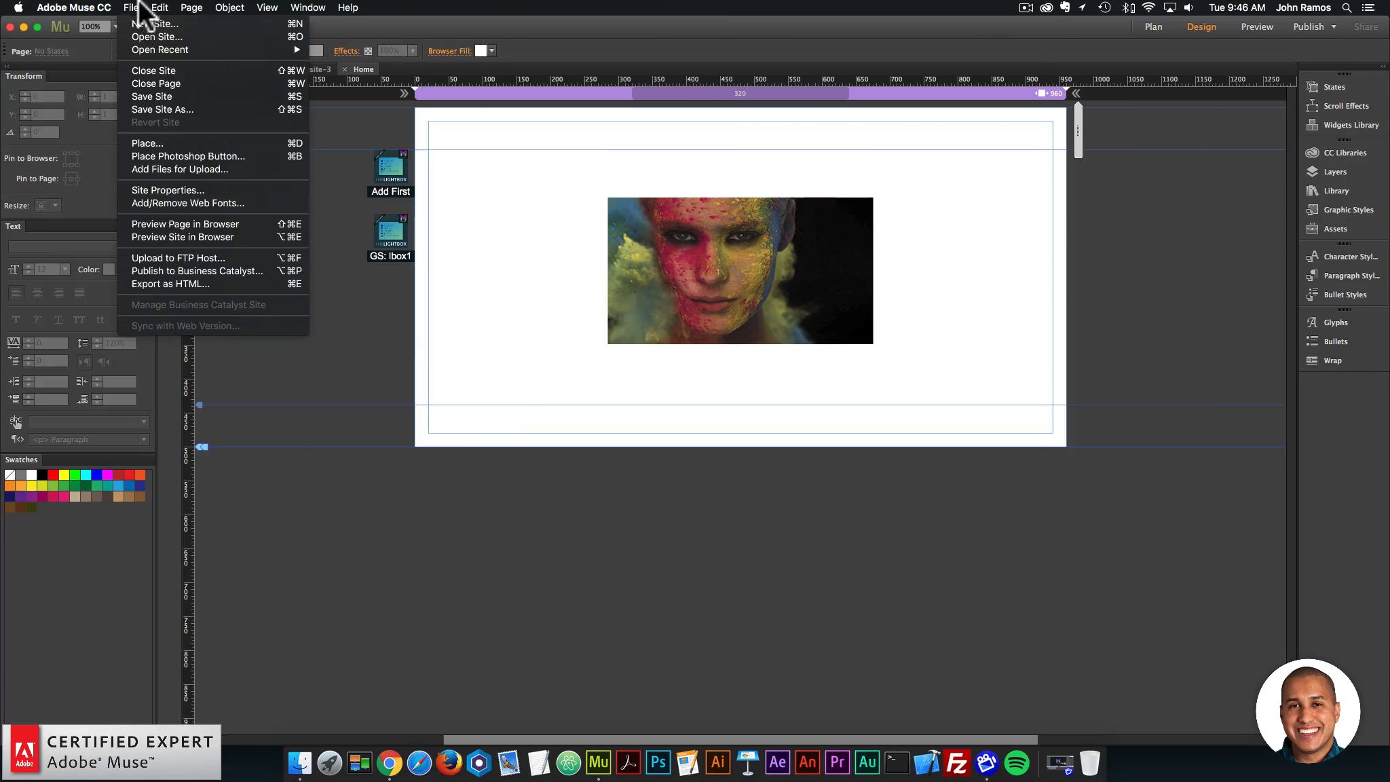
click(175, 224)
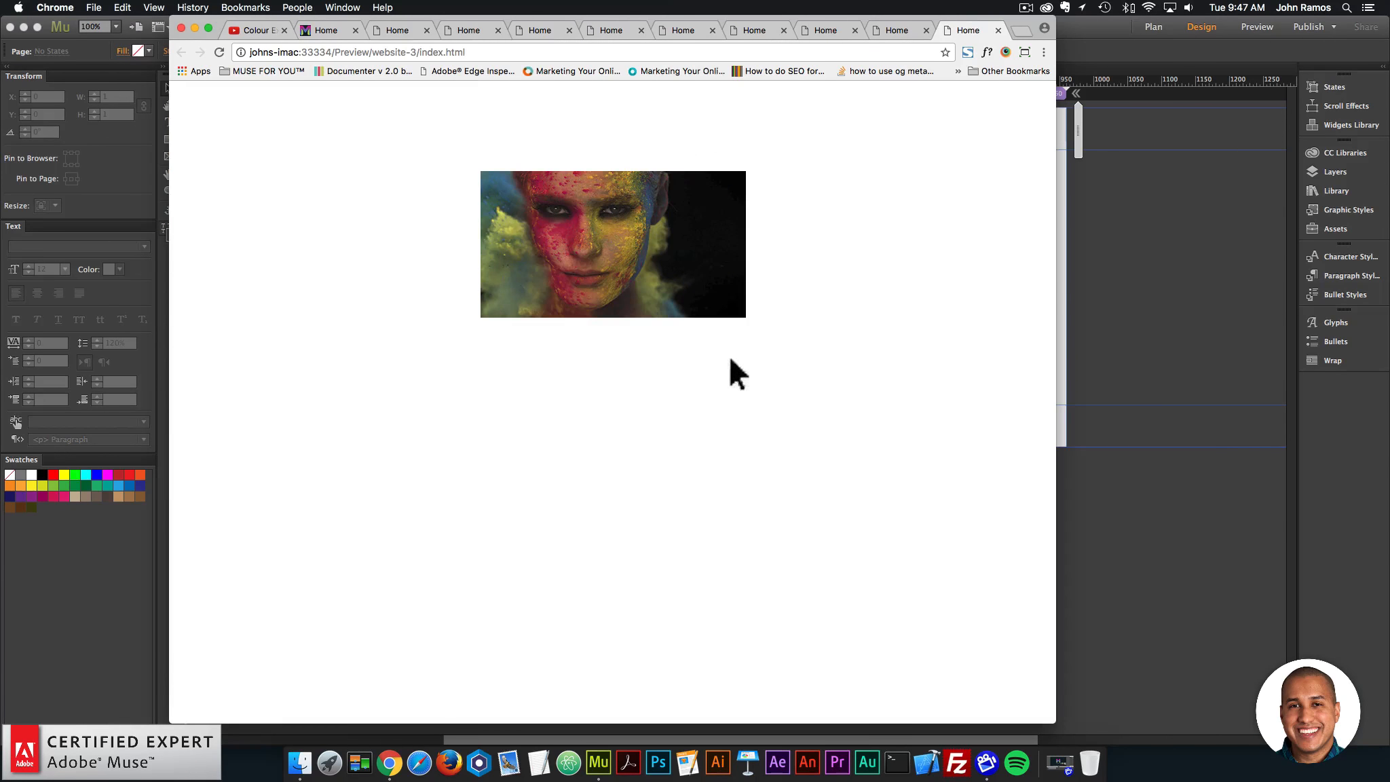
click(631, 239)
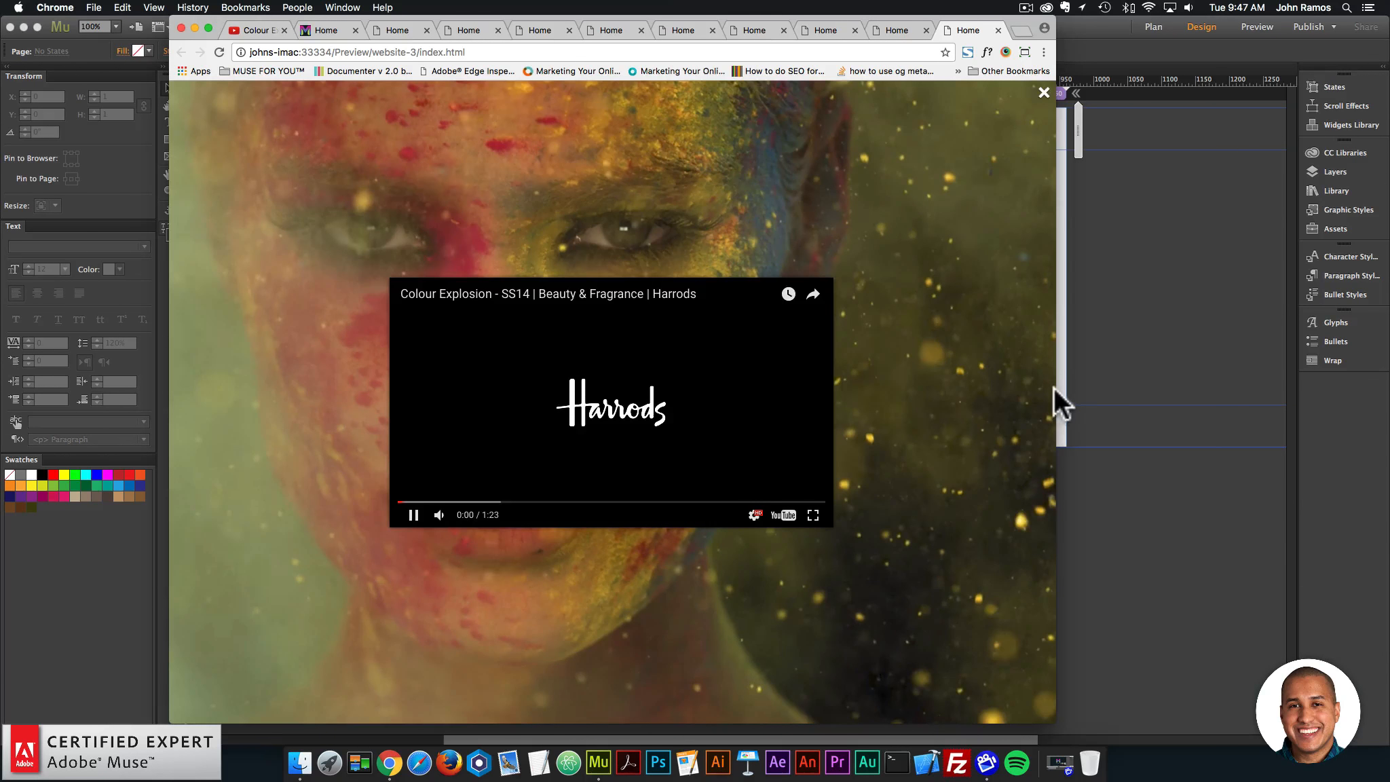
drag(1056, 395, 1368, 373)
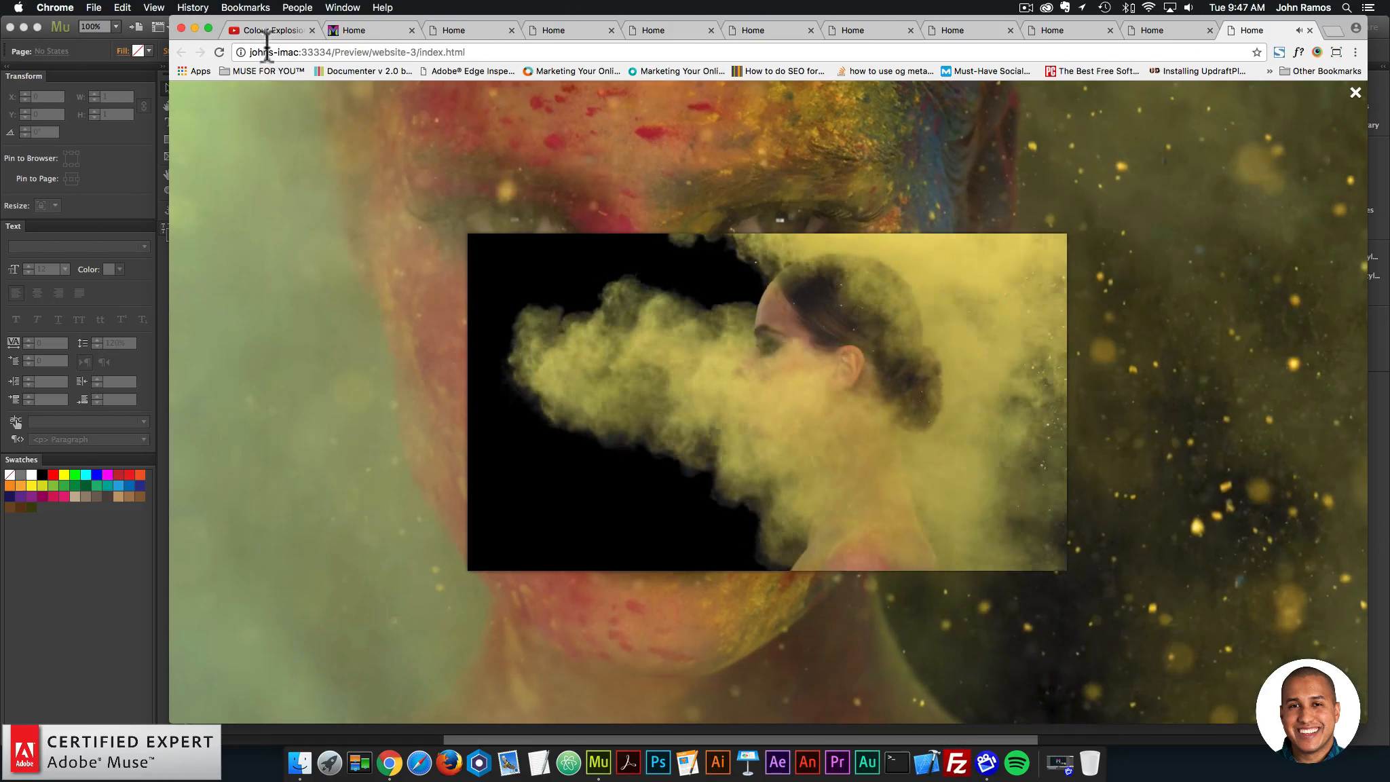
Step: View the browser preview full screen, close and reopen the lightbox from the image, and test pausing, resuming and skipping ahead in the video
click(208, 27)
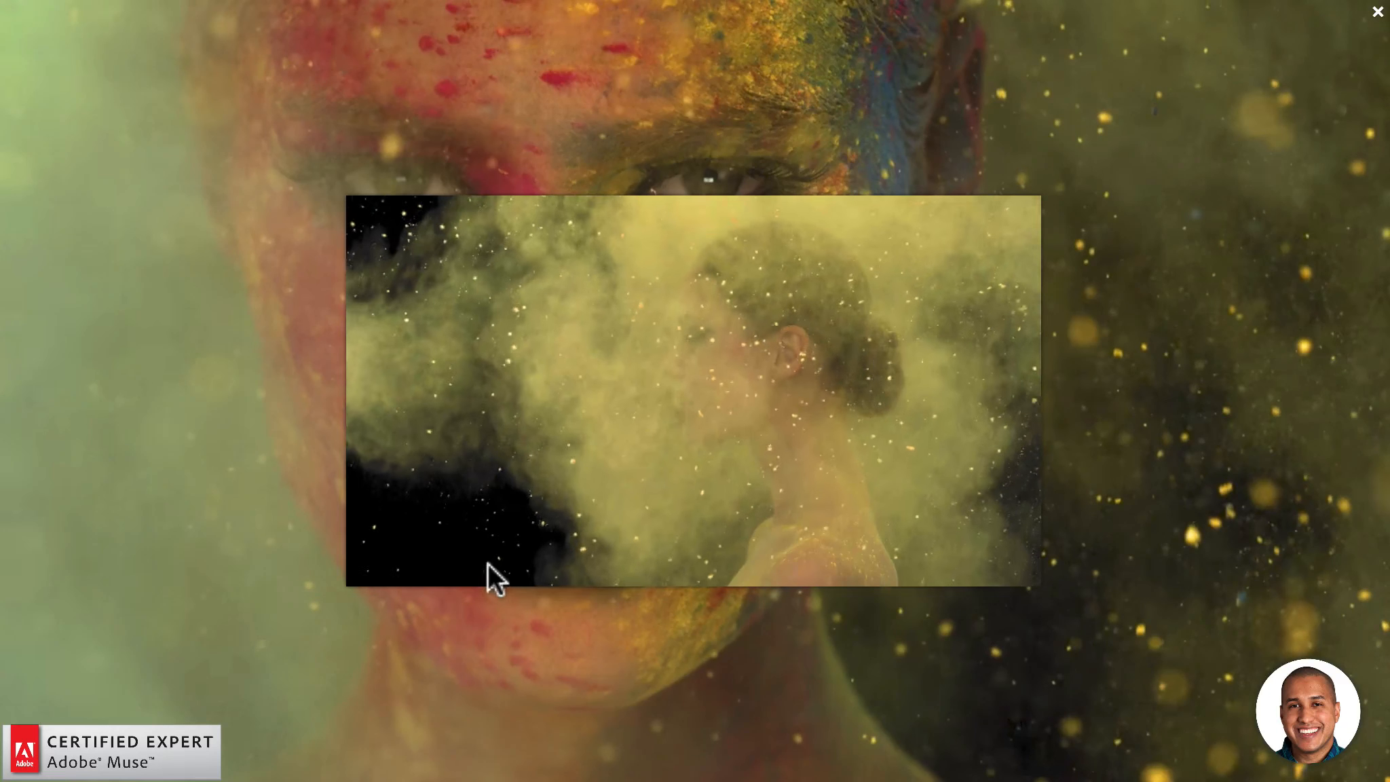
click(398, 610)
click(659, 171)
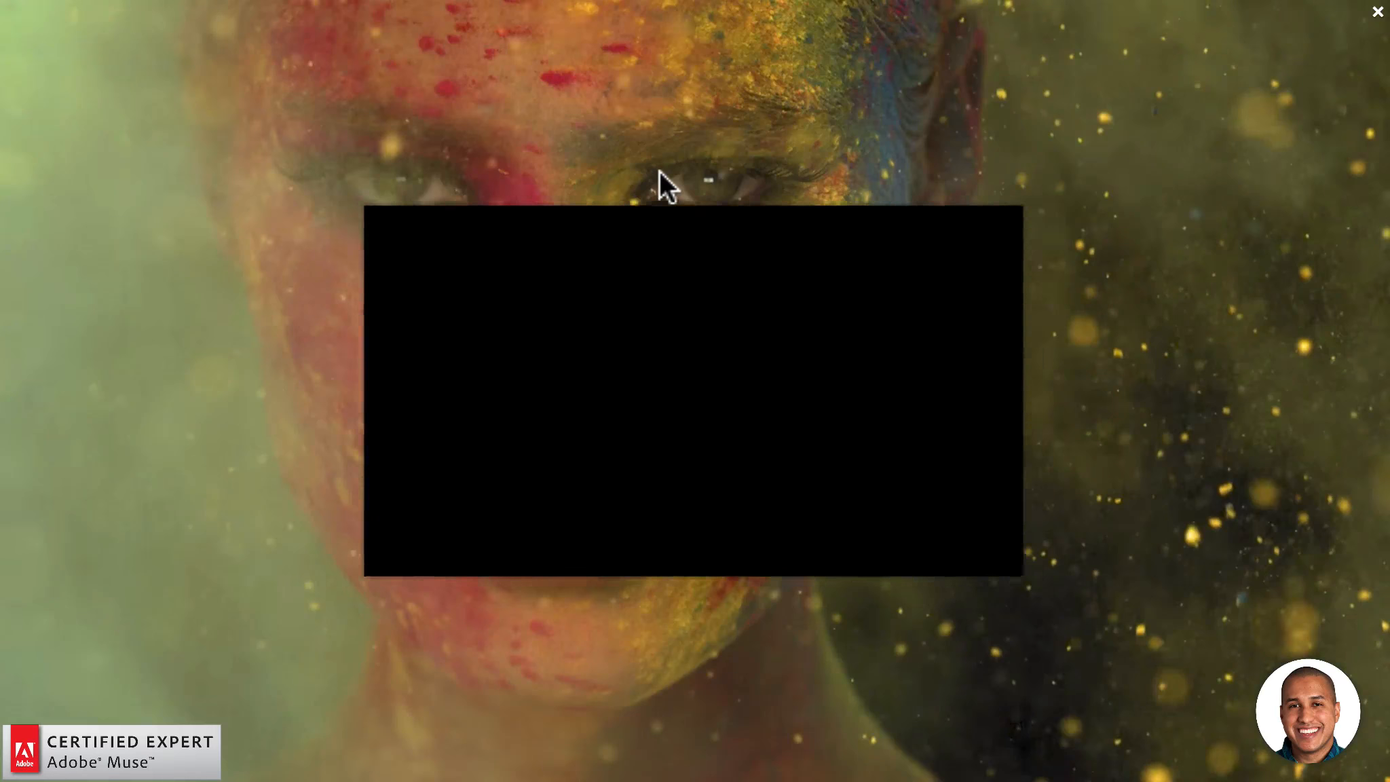
click(585, 269)
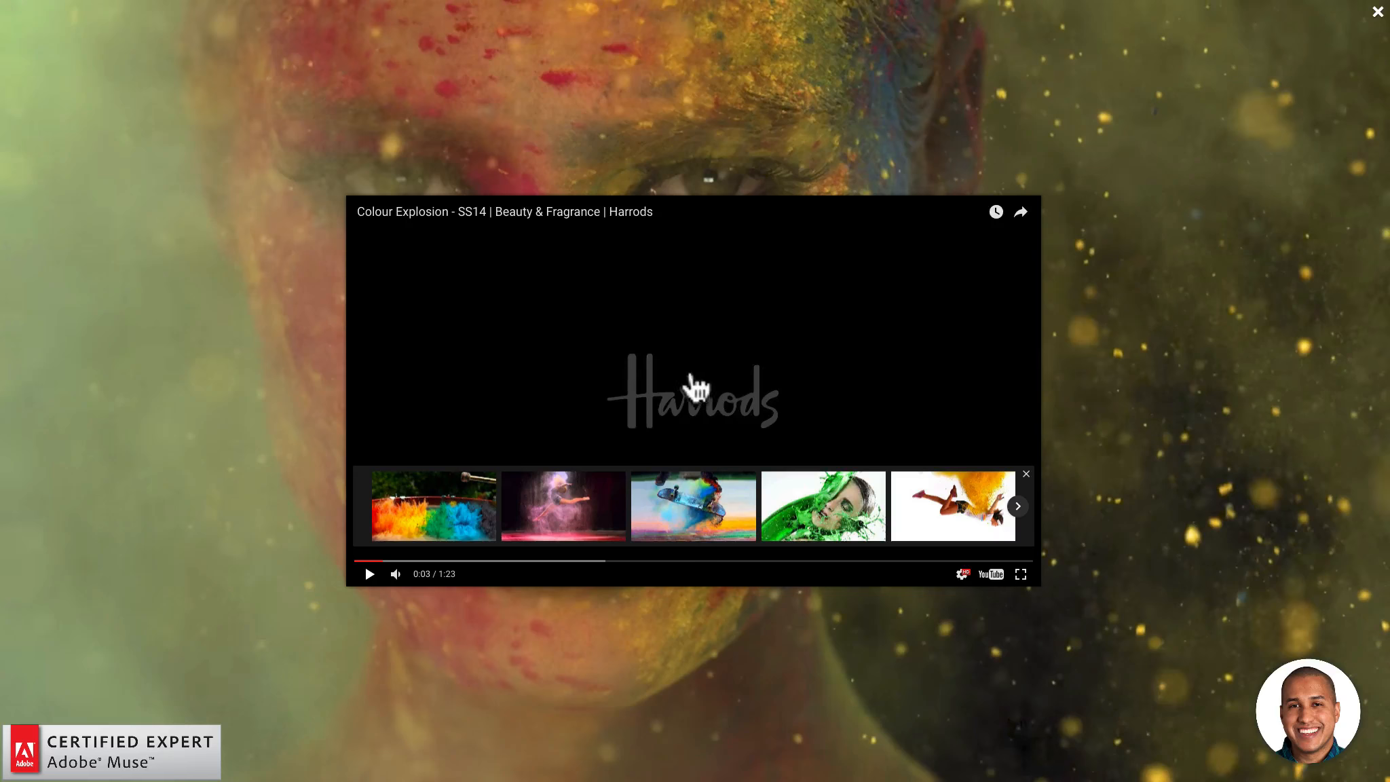
click(370, 575)
click(491, 562)
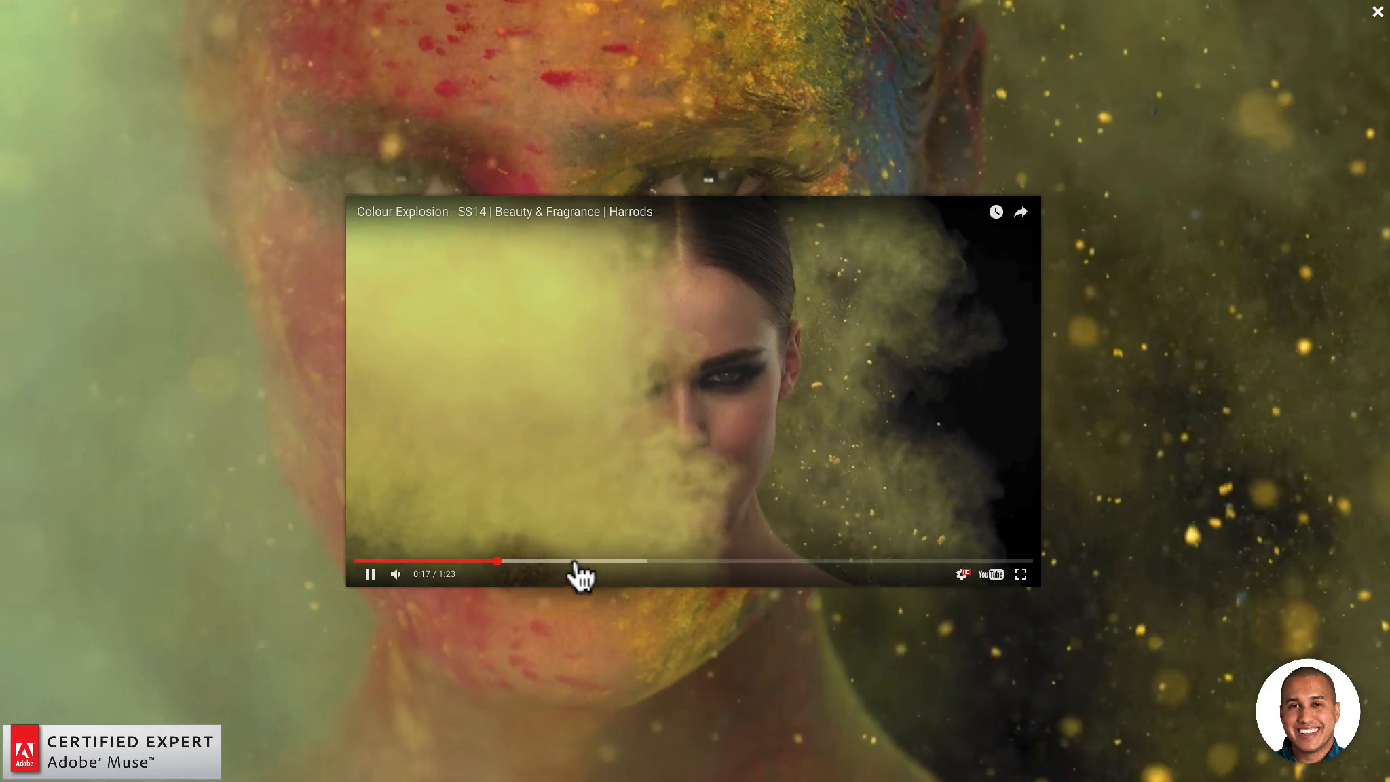
Step: Pause the video, close the lightbox, leave the full-screen browser preview and return to Adobe Muse
click(370, 575)
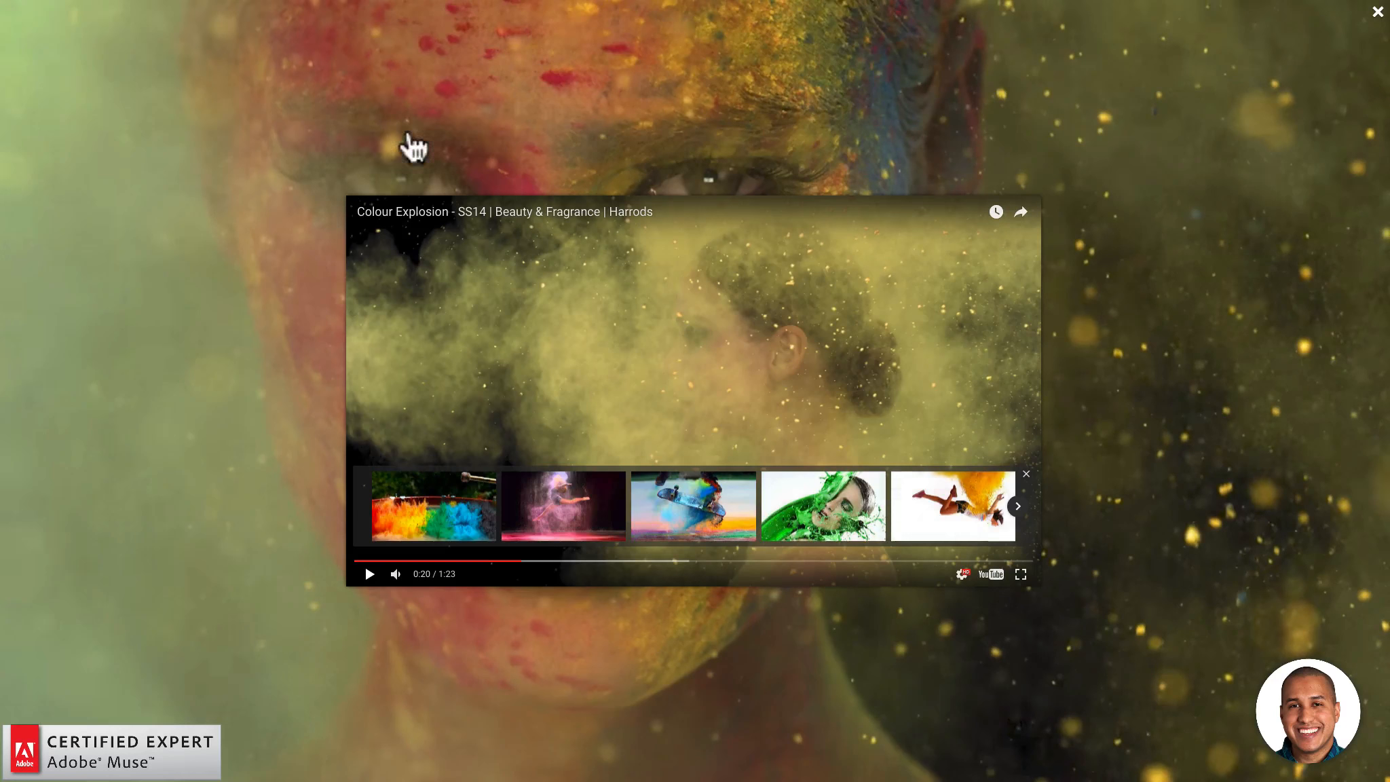
key(Escape)
click(38, 25)
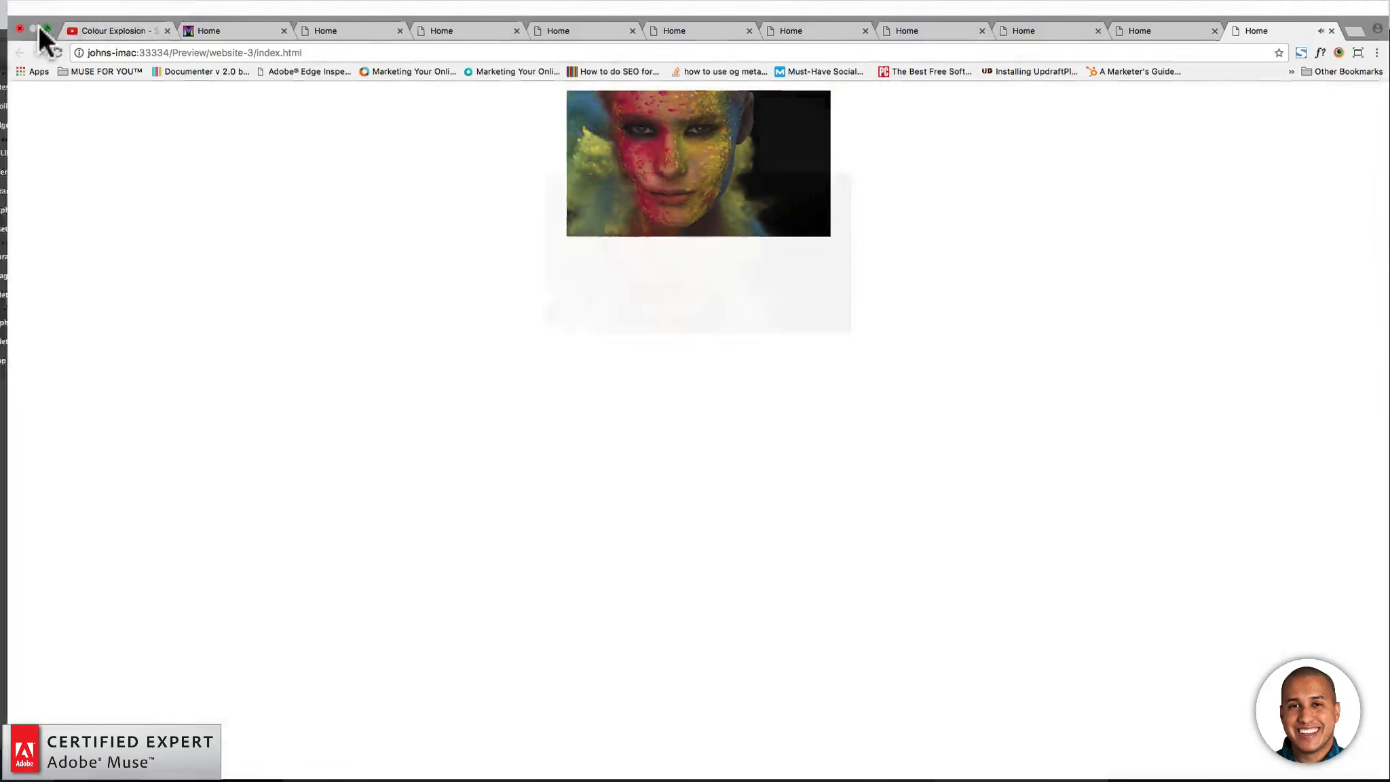
click(134, 282)
Step: Delete the existing Add First widget from beside the page and search the widget library for "the lightbox"
click(388, 178)
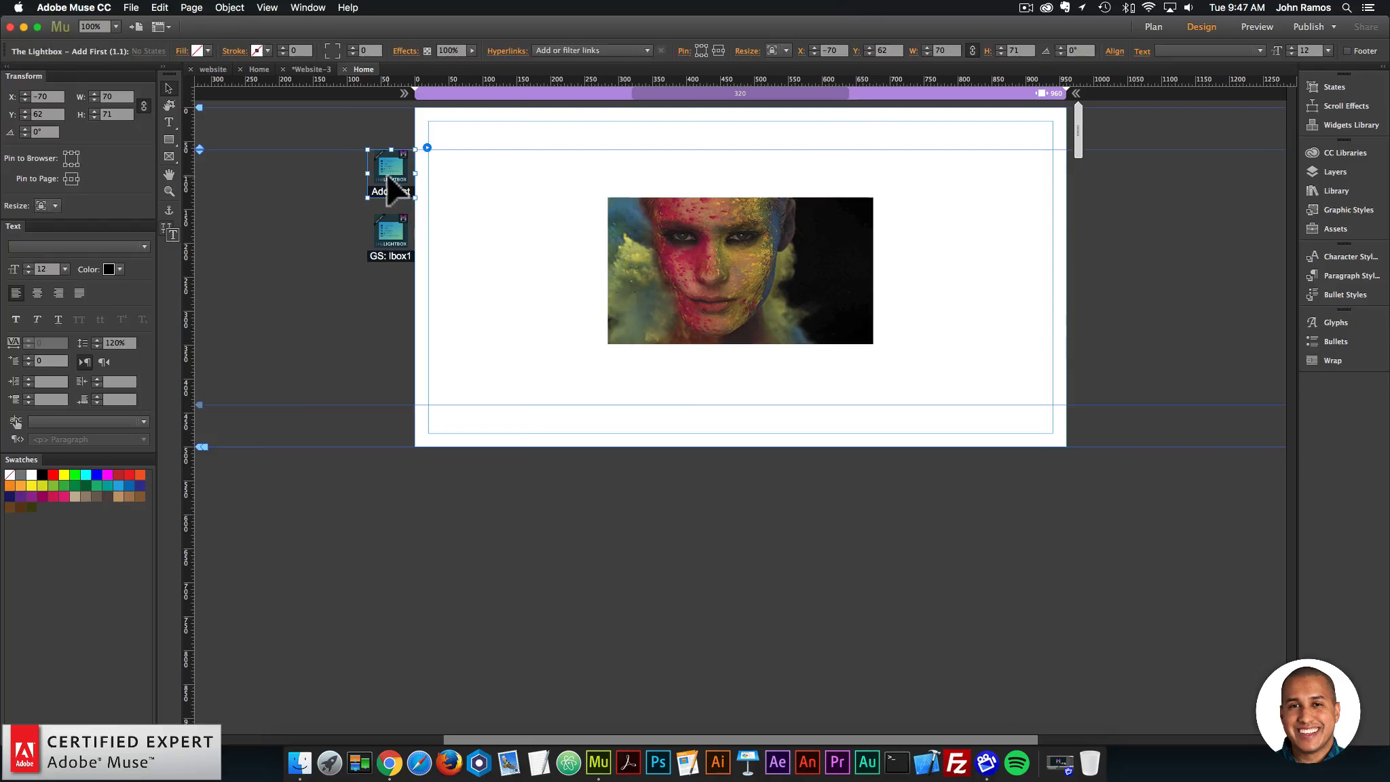
key(Delete)
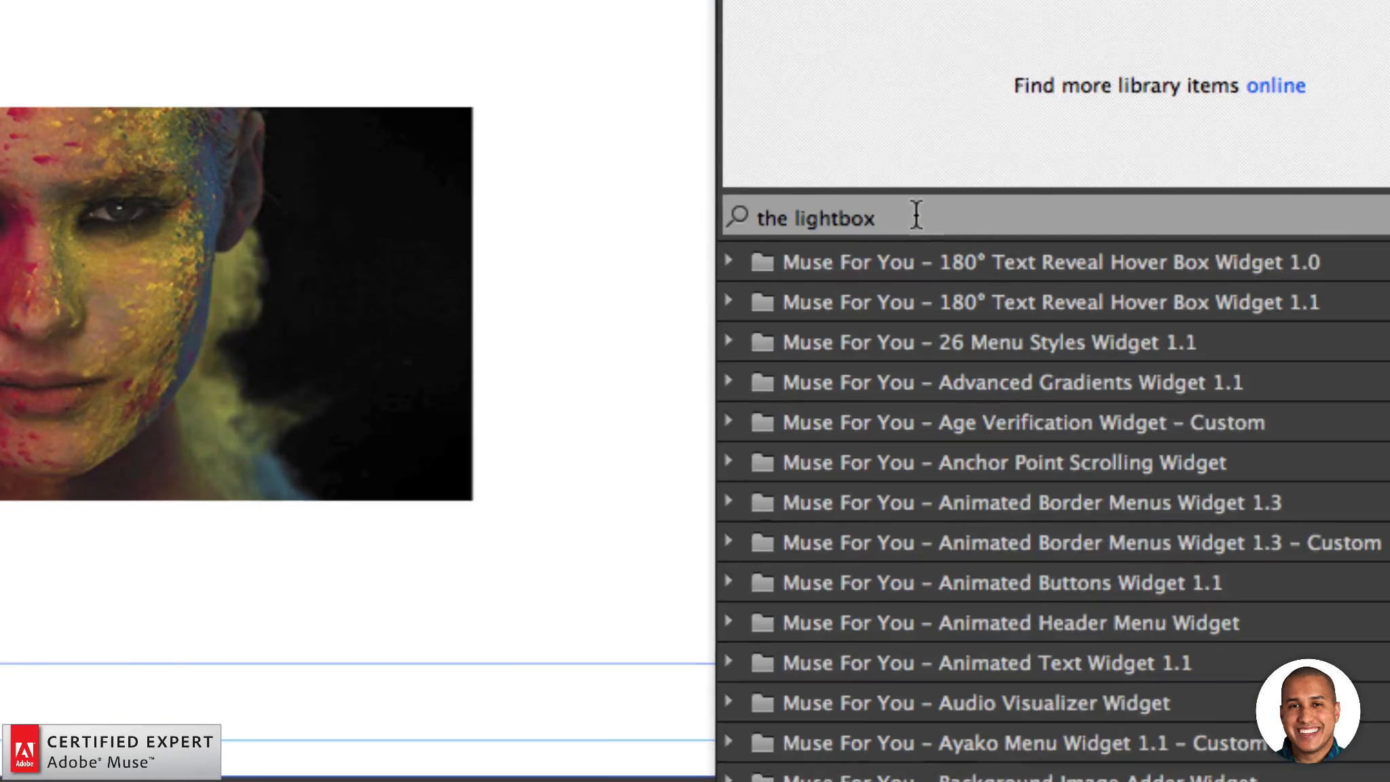
drag(1039, 238, 944, 235)
text(the ligth)
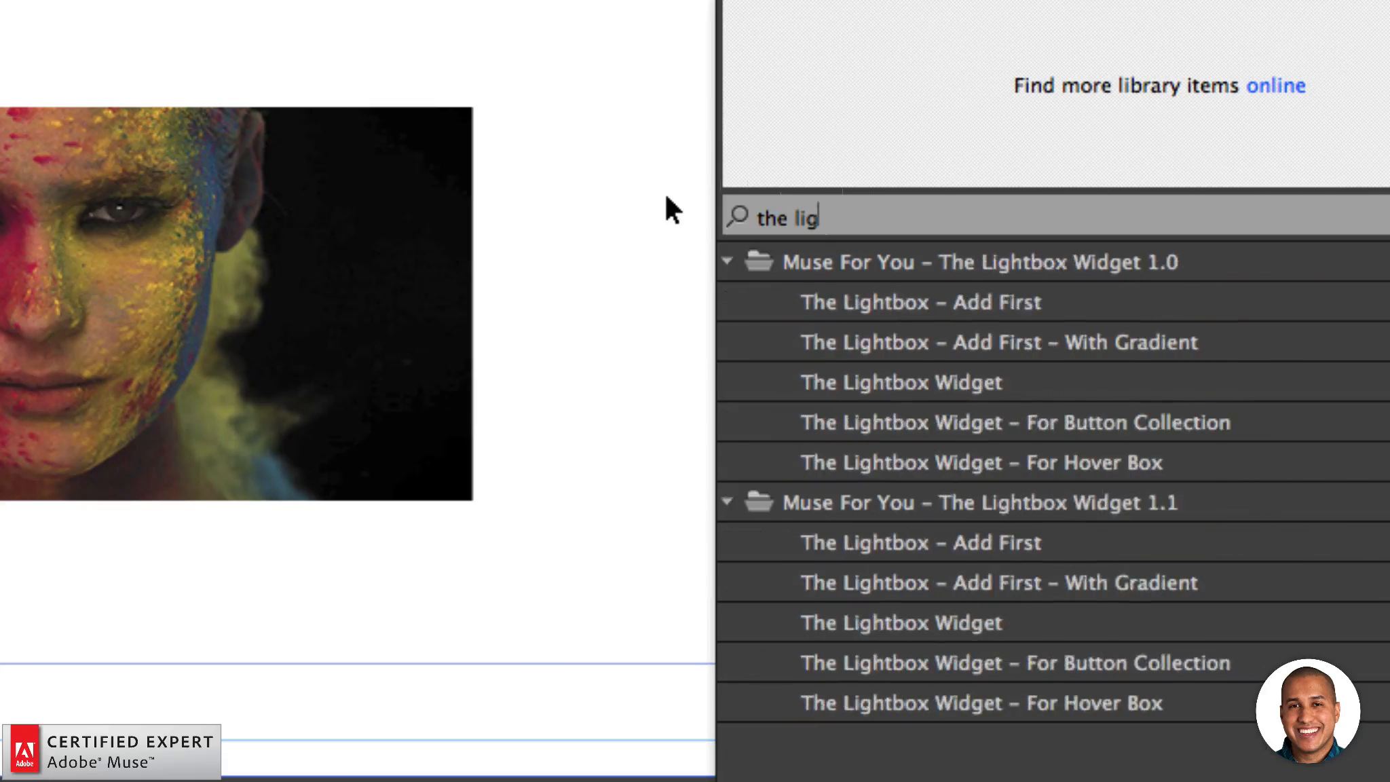
key(BackSpace)
key(BackSpace)
text(htbox)
Step: Add The Lightbox – Add First – With Gradient widget, version 1.1, beside the page directly above the GS: lbox1 widget, keeping its default options
click(1011, 584)
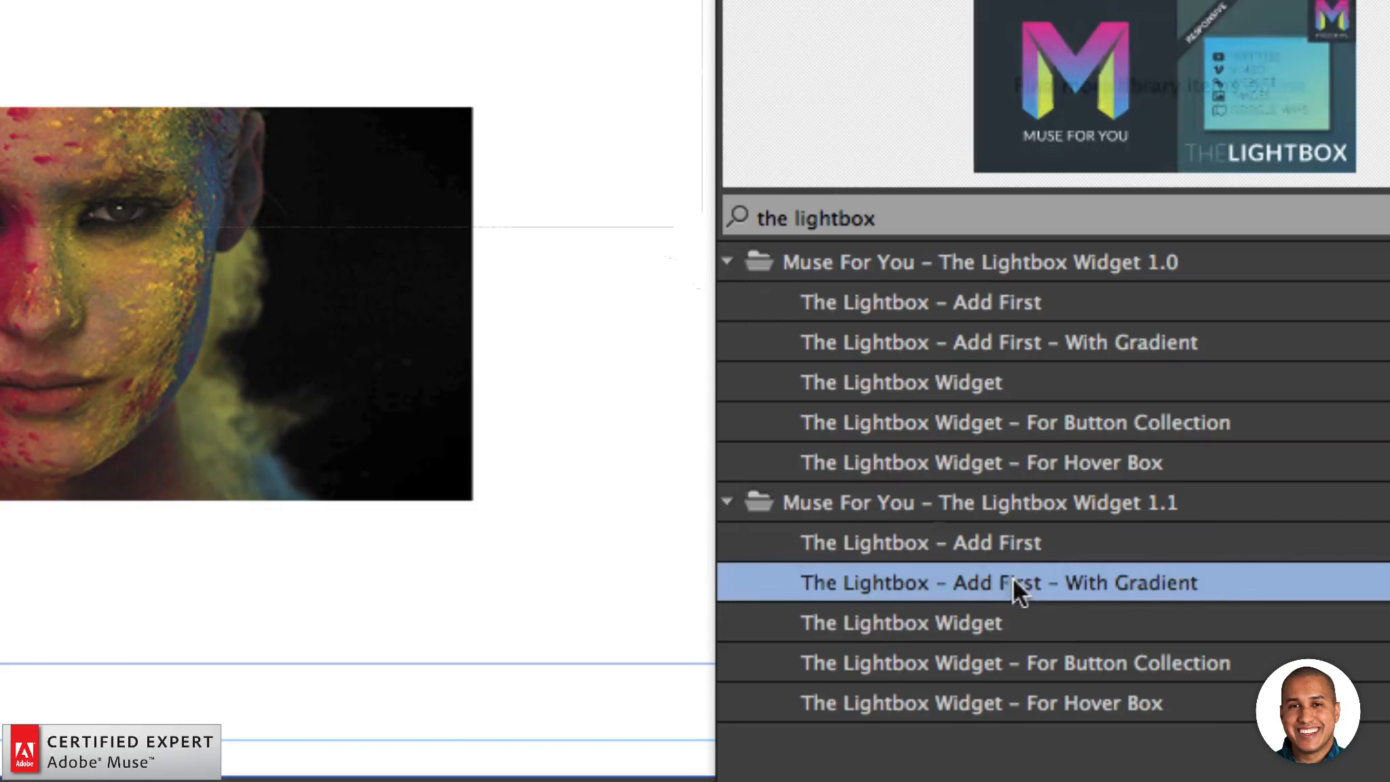
drag(1092, 582, 0, 0)
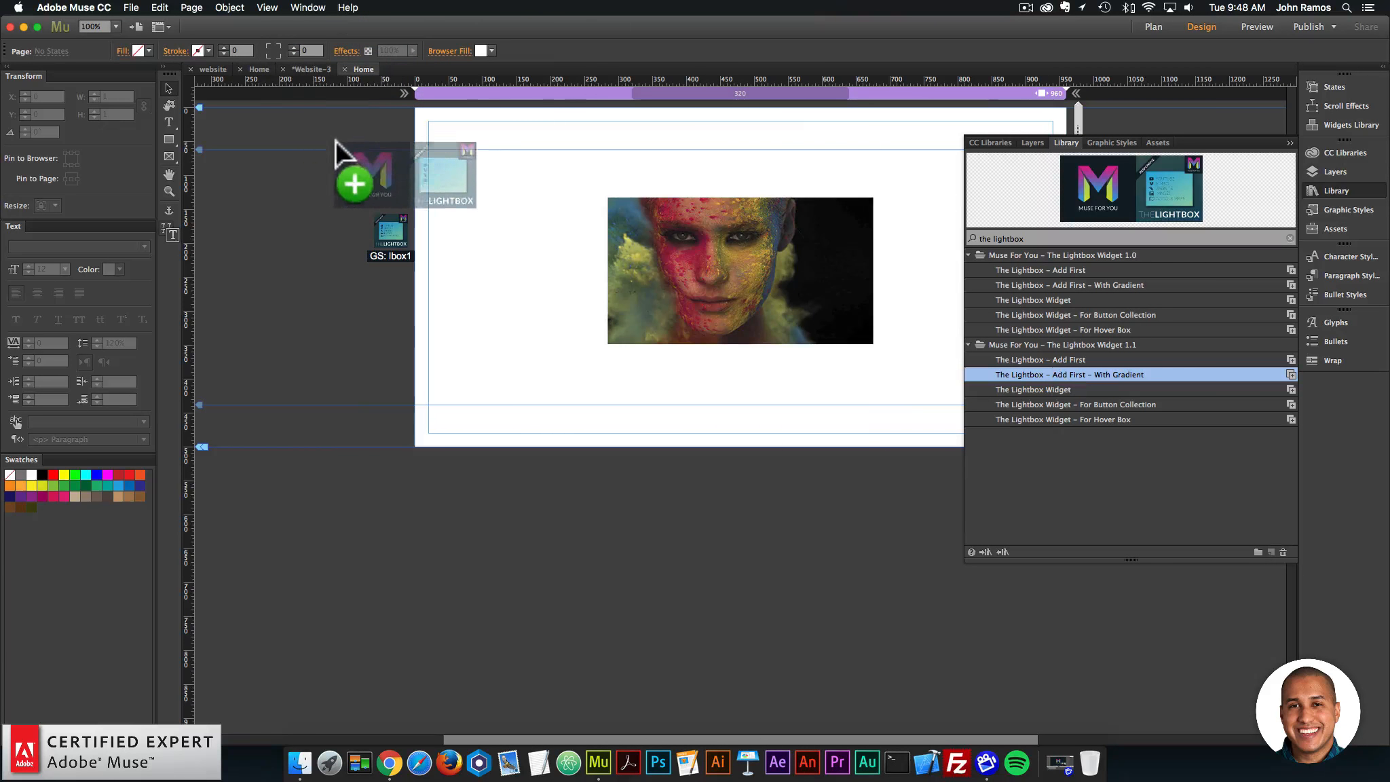
drag(336, 146, 373, 173)
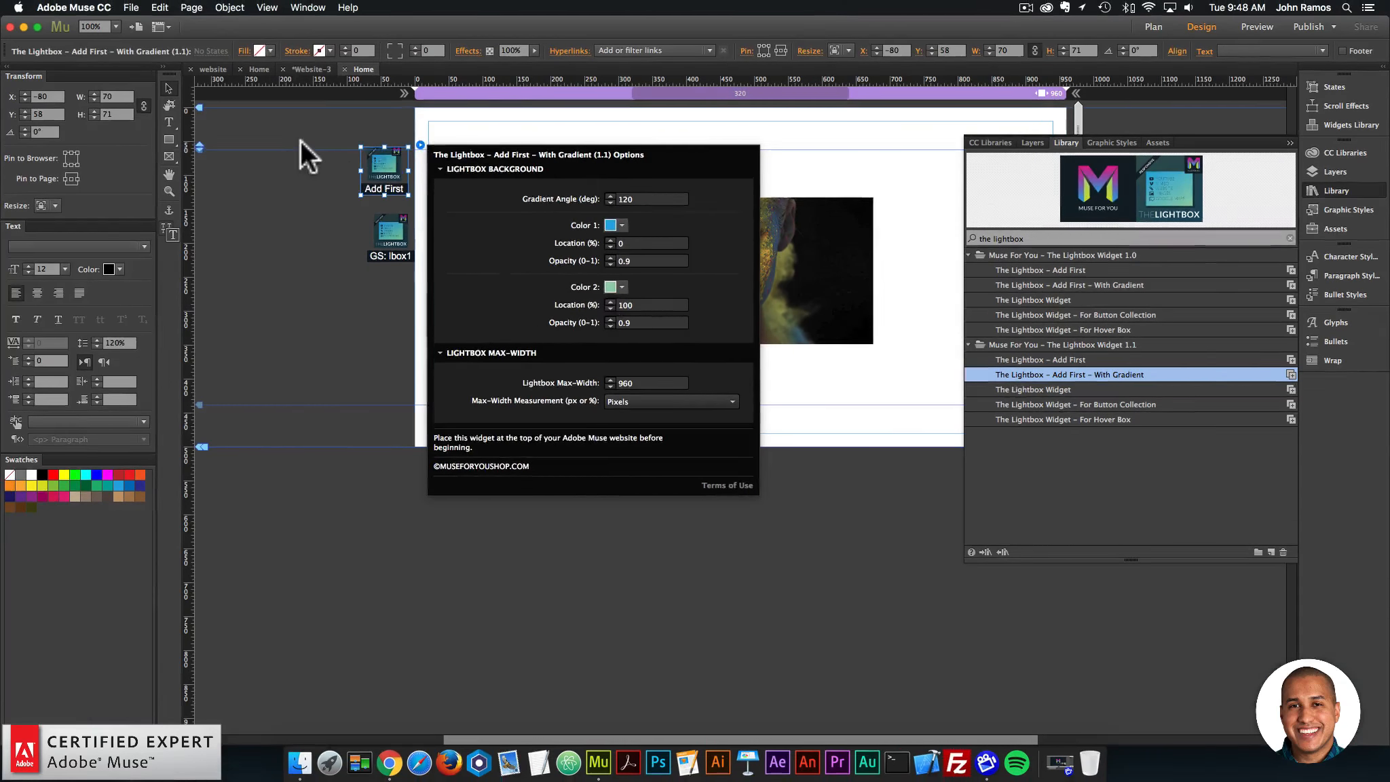
click(299, 139)
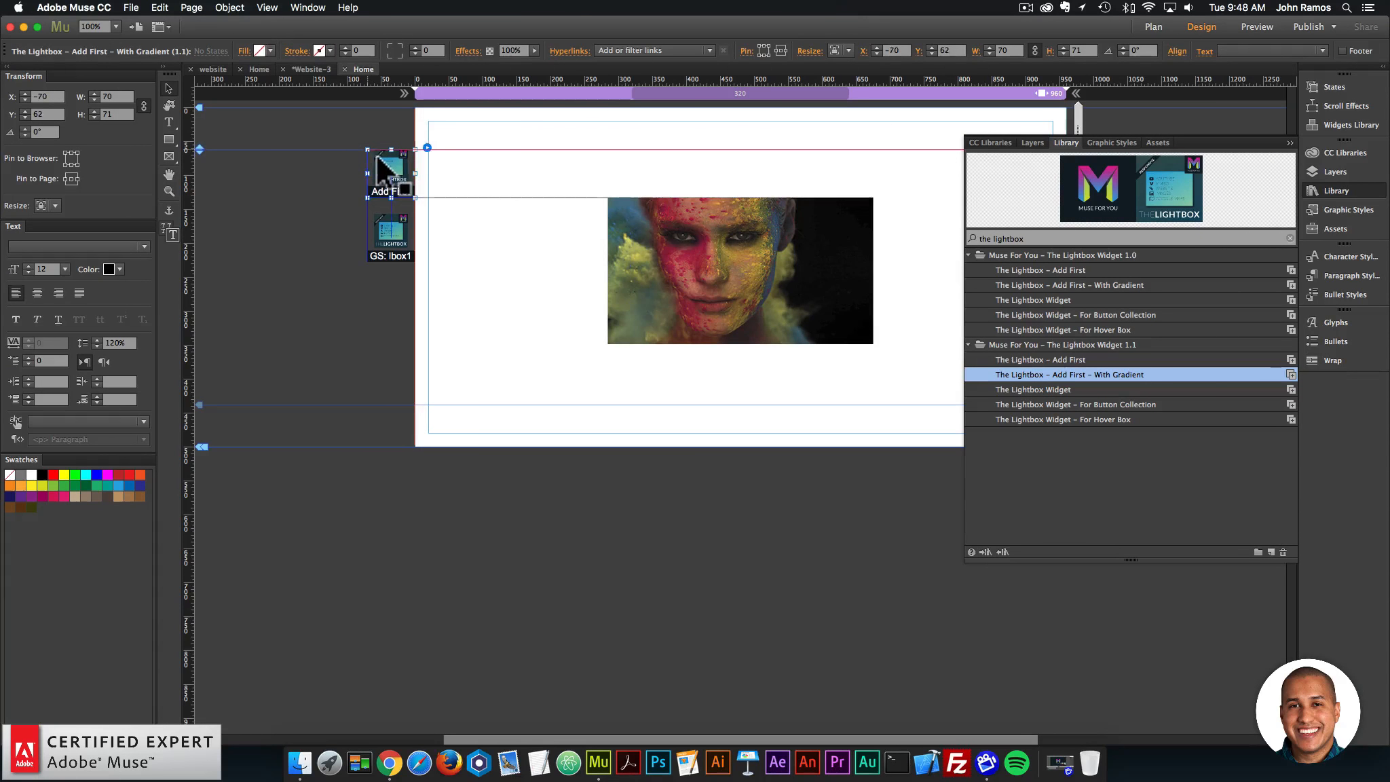
Step: Preview the page in the browser, open the lightbox from the image, skip ahead in the video and pause it to view the gradient background
click(131, 7)
click(183, 224)
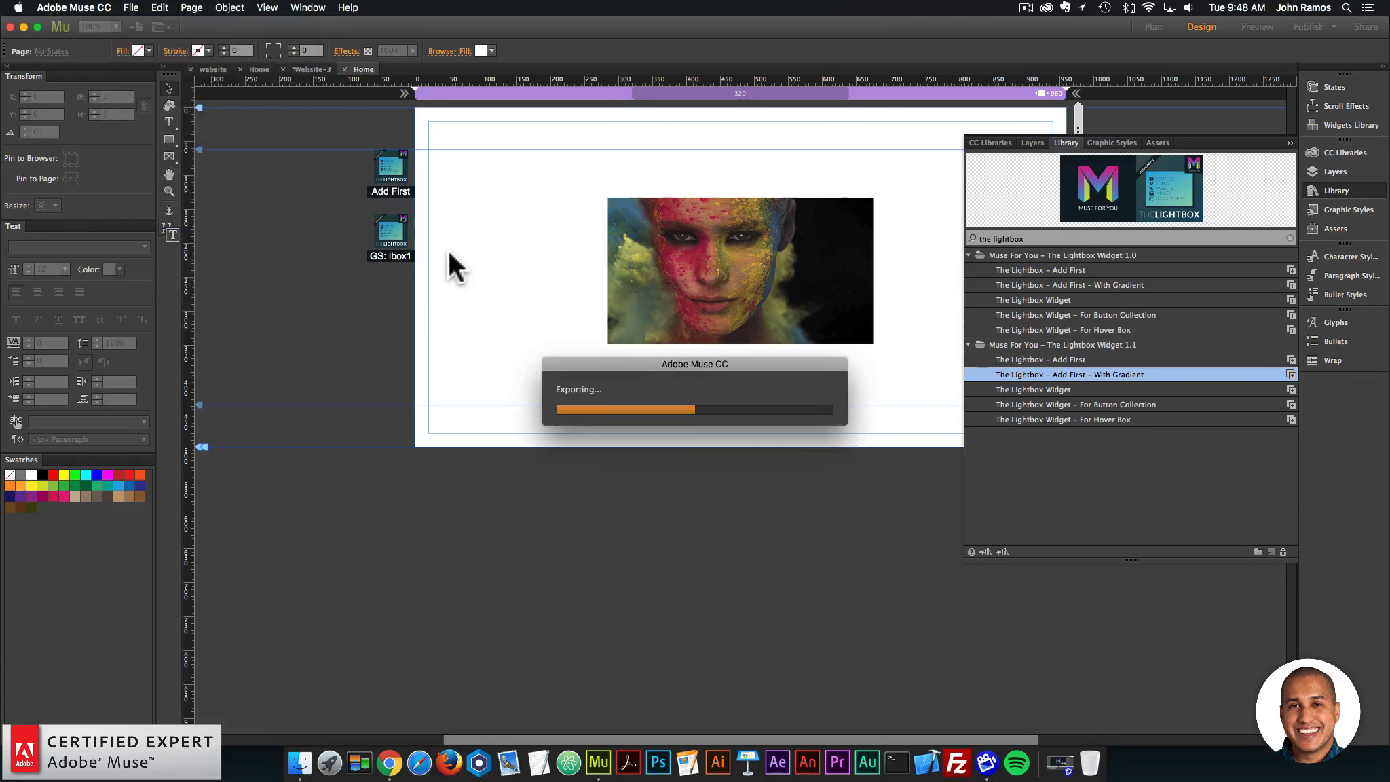
click(759, 258)
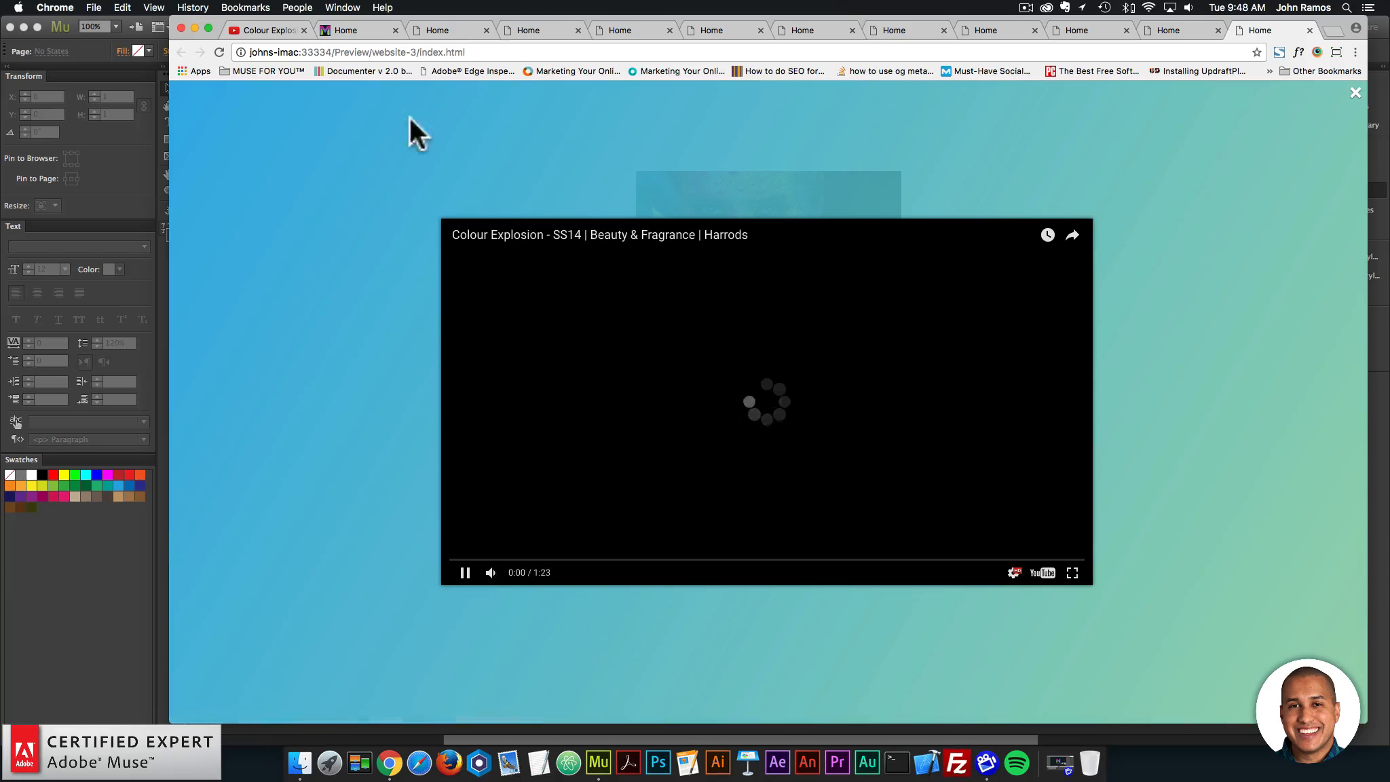
click(533, 560)
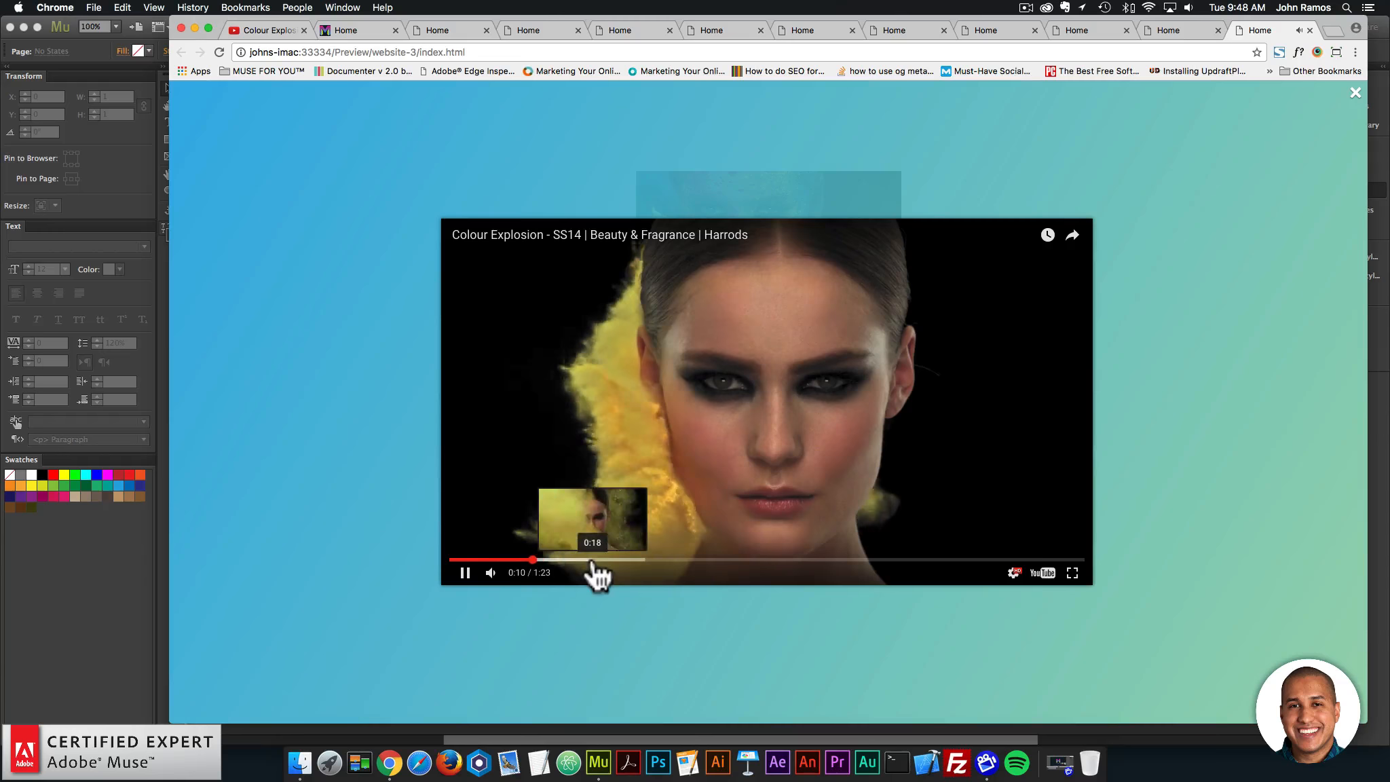
click(592, 562)
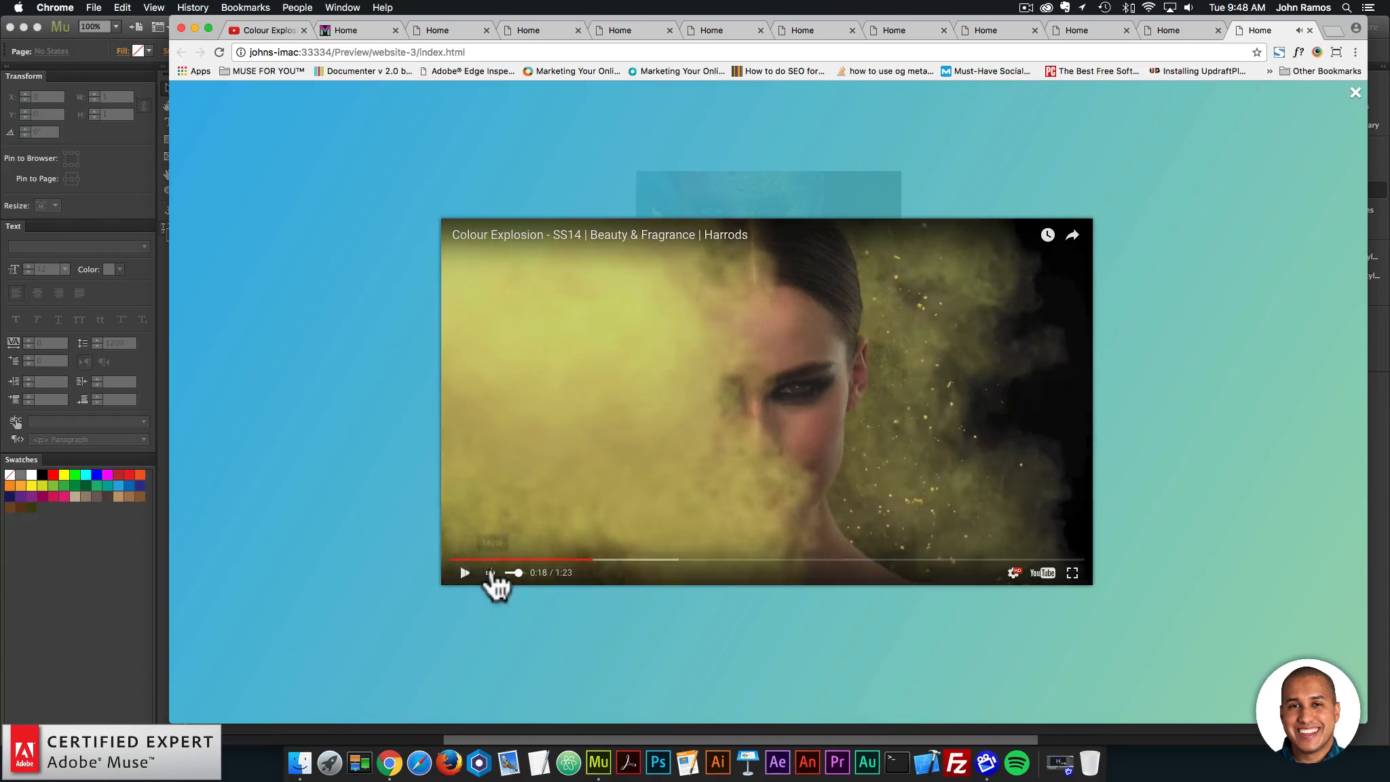
click(465, 573)
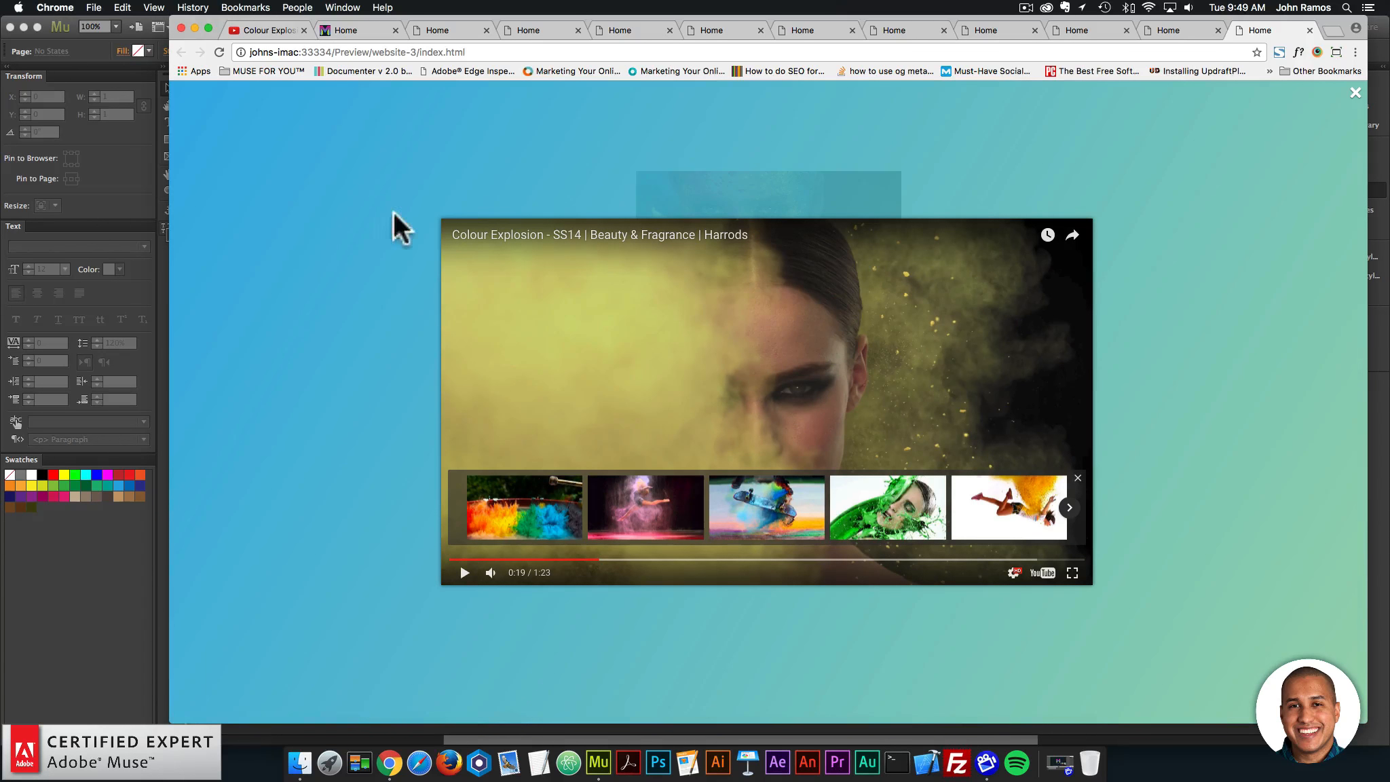
Step: Open museforyoushop.com in a new browser tab and follow the Join Today offer to the widget shop
click(1332, 28)
text(museforyoushop.com)
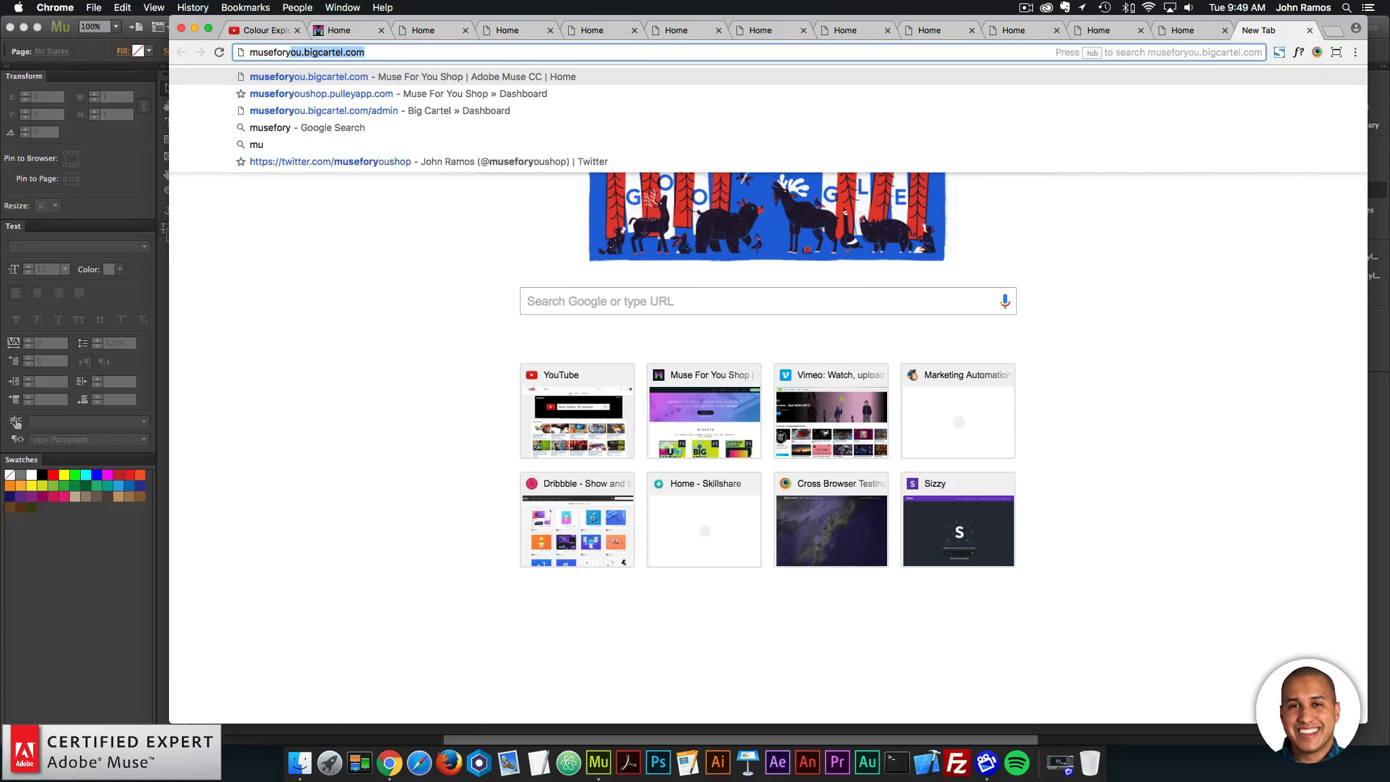
key(Return)
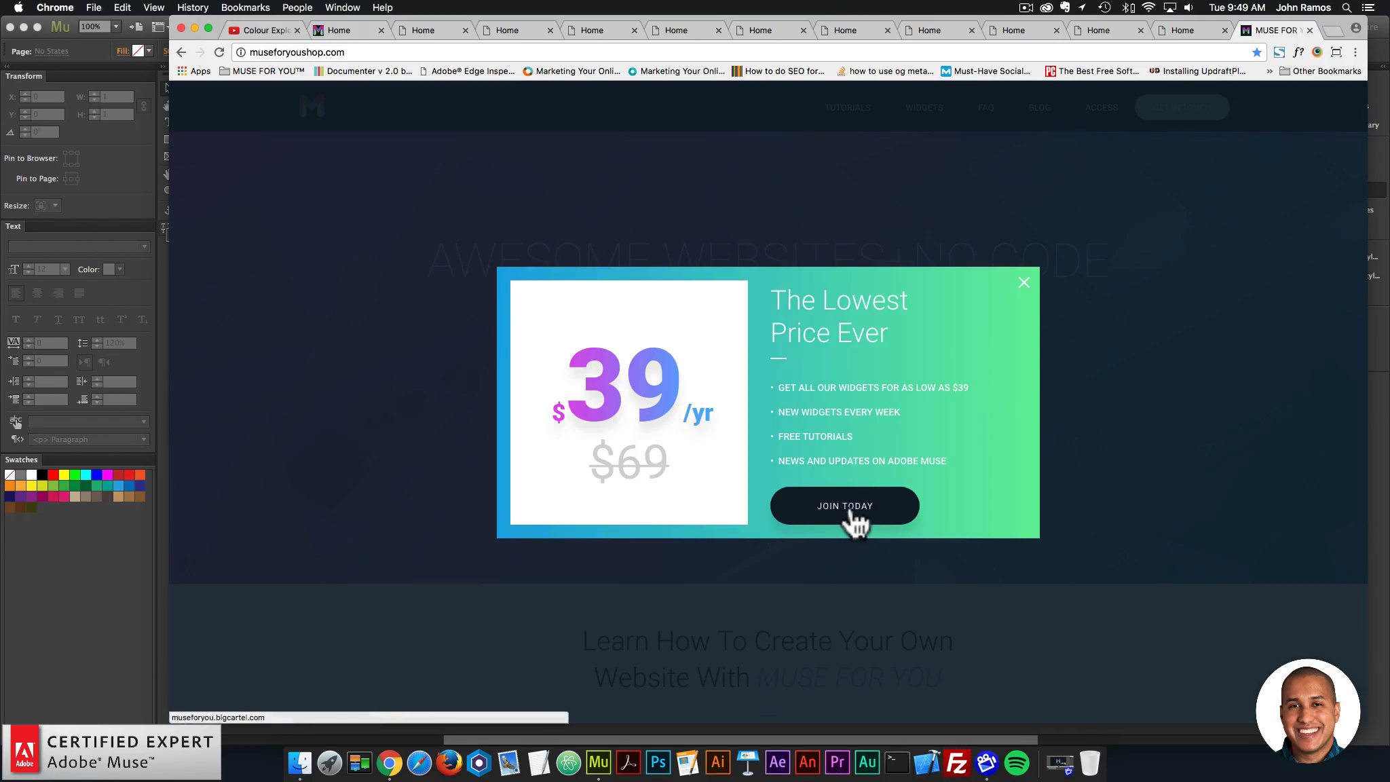
click(852, 512)
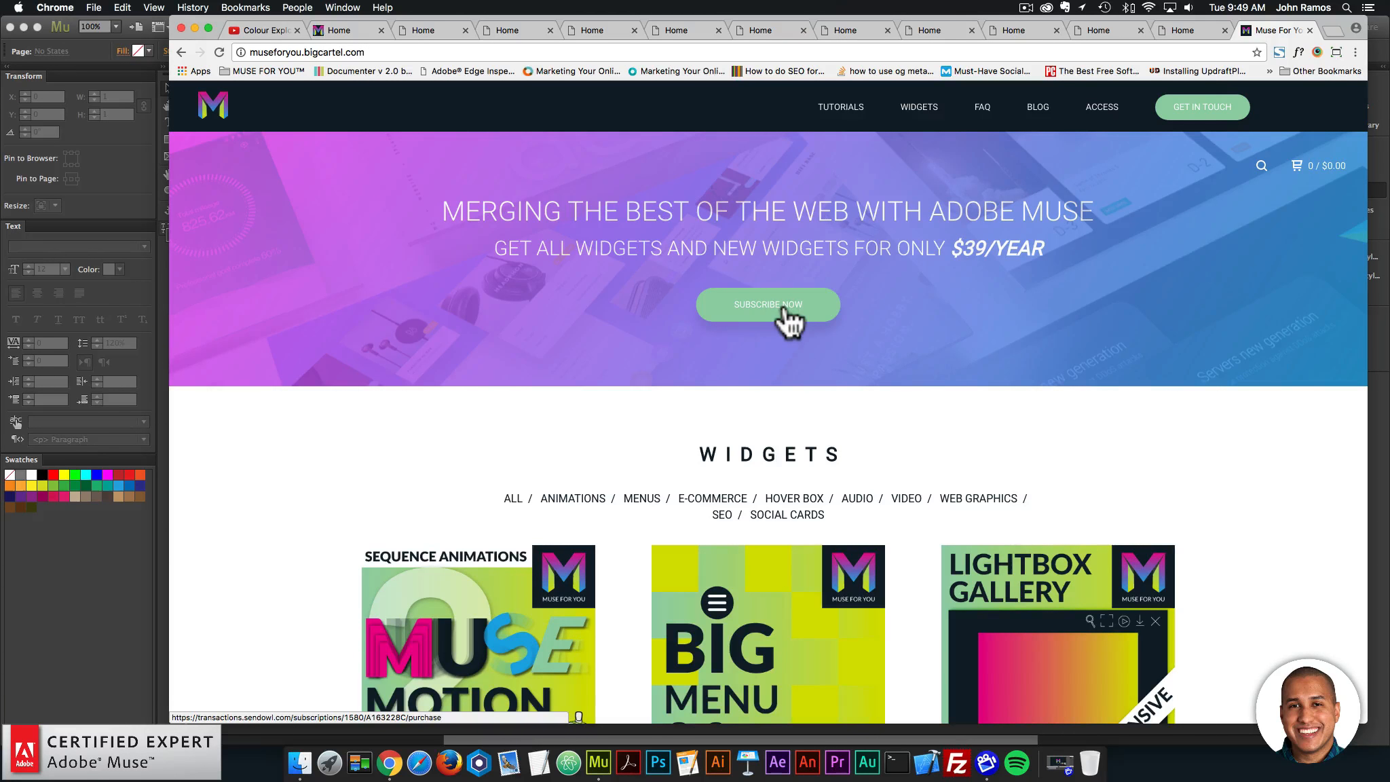
Step: Find The Lightbox Widget among the shop's widgets and open its product page
scroll(786, 328, down, 15)
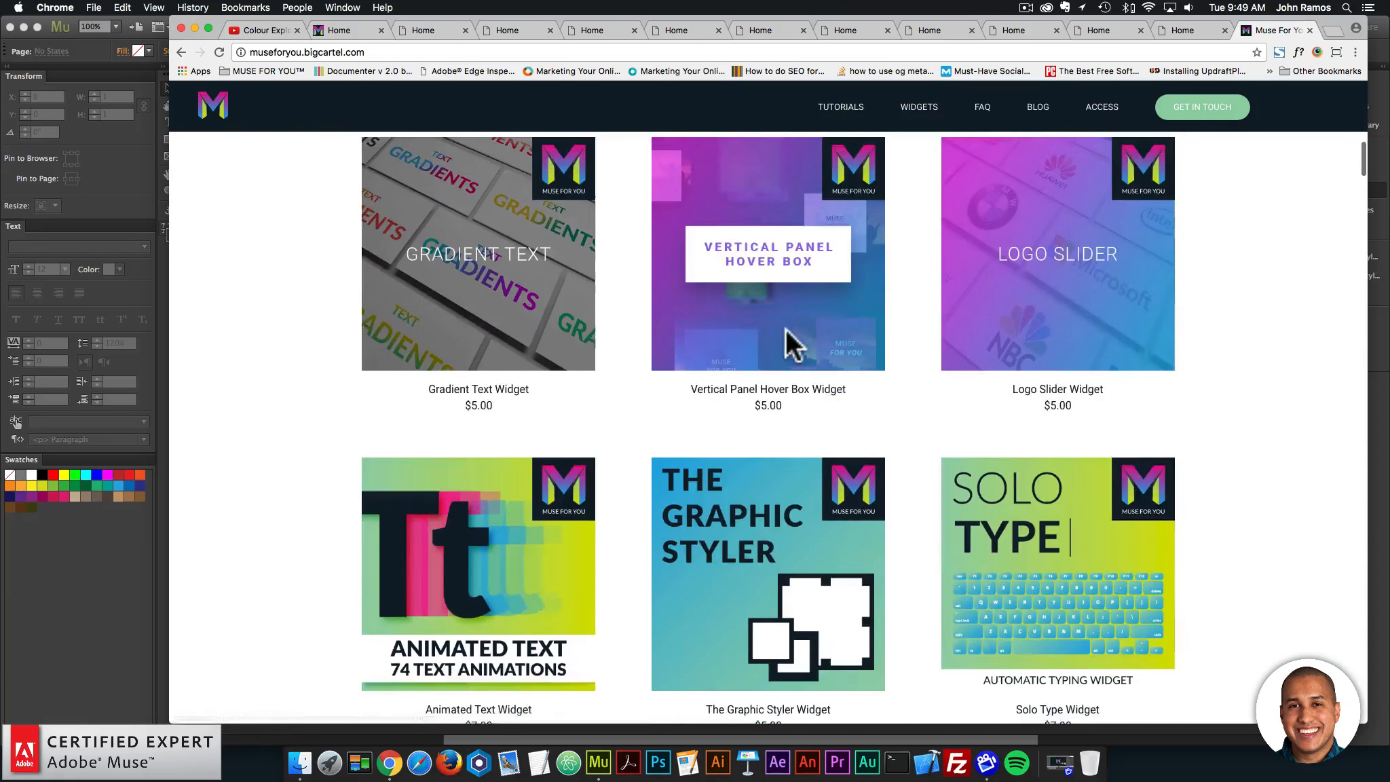
scroll(786, 328, down, 10)
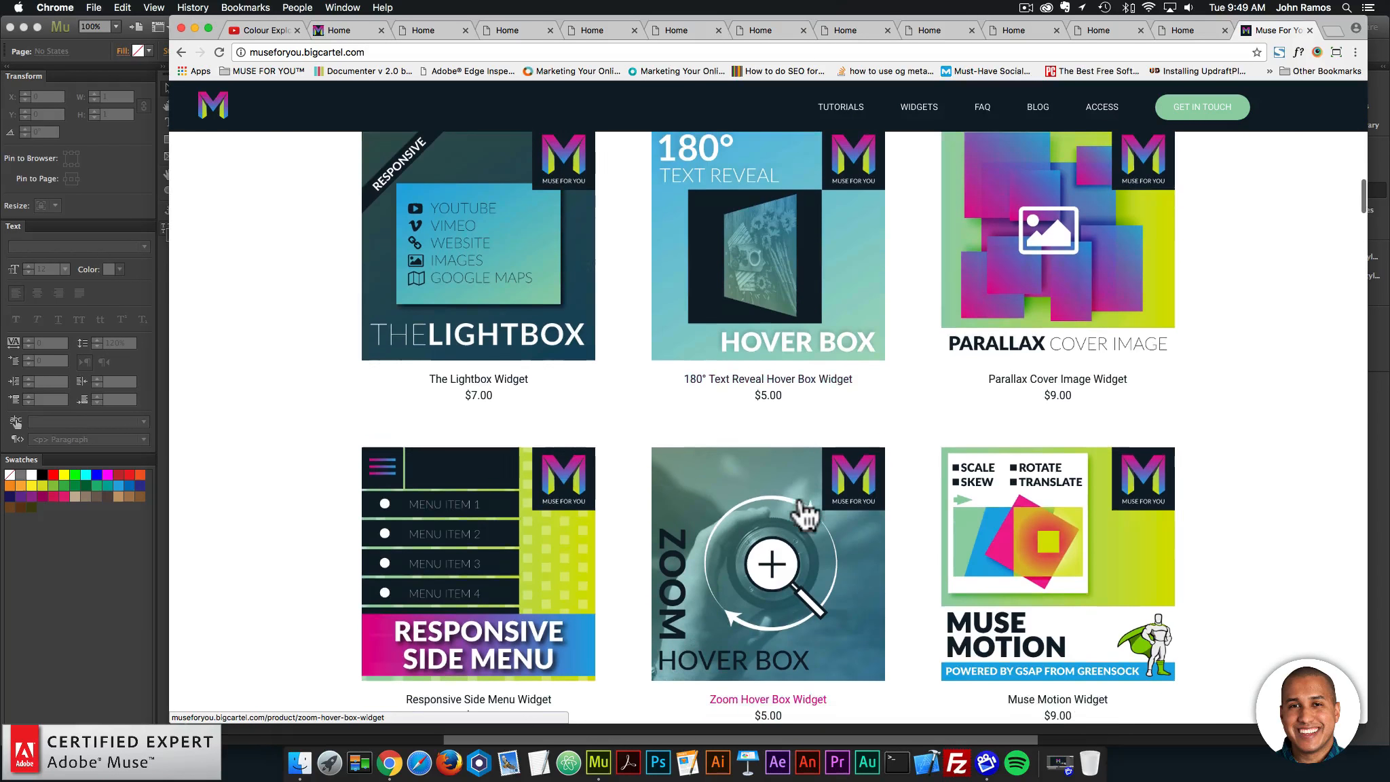
scroll(465, 320, up, 1)
click(475, 263)
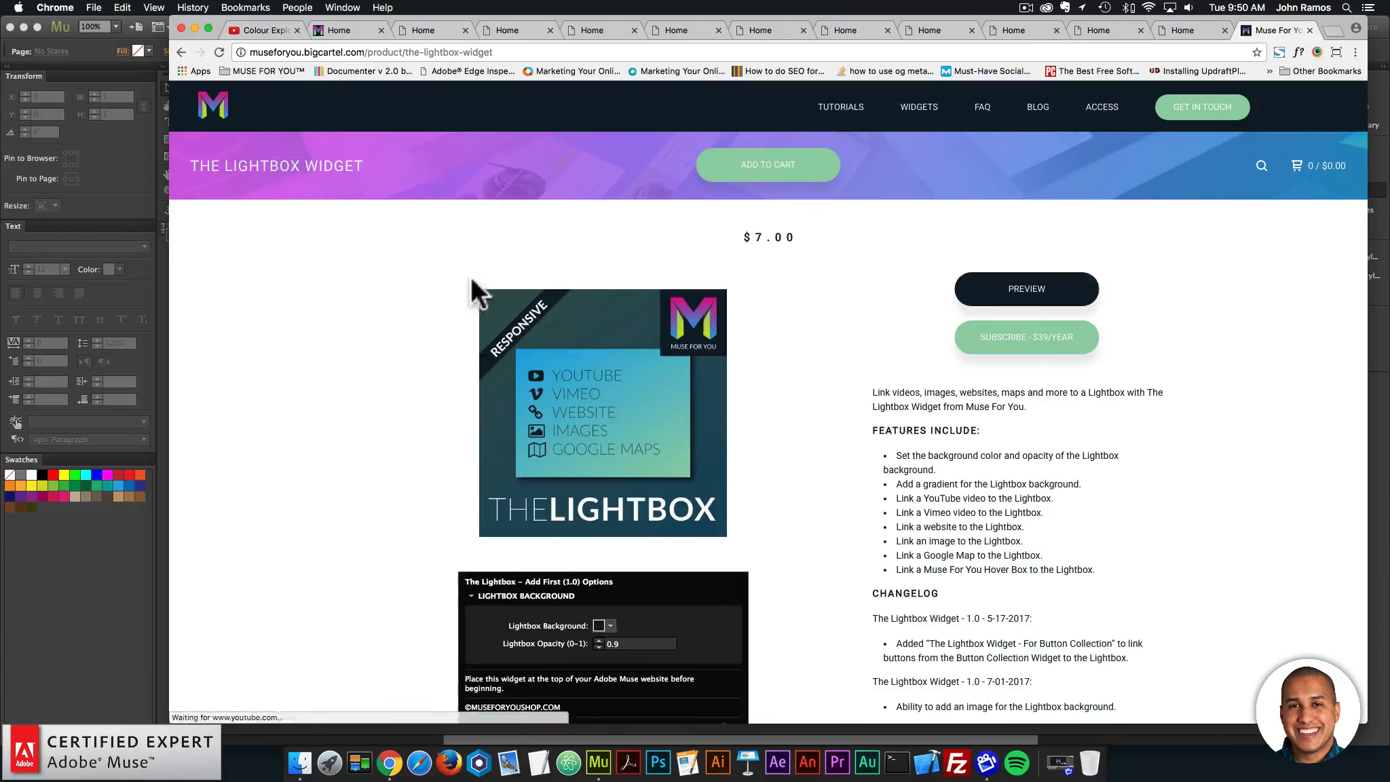
Step: Review The Lightbox Widget product page, including its purchase options, changelog, widget option images, tutorial video and comments
click(788, 178)
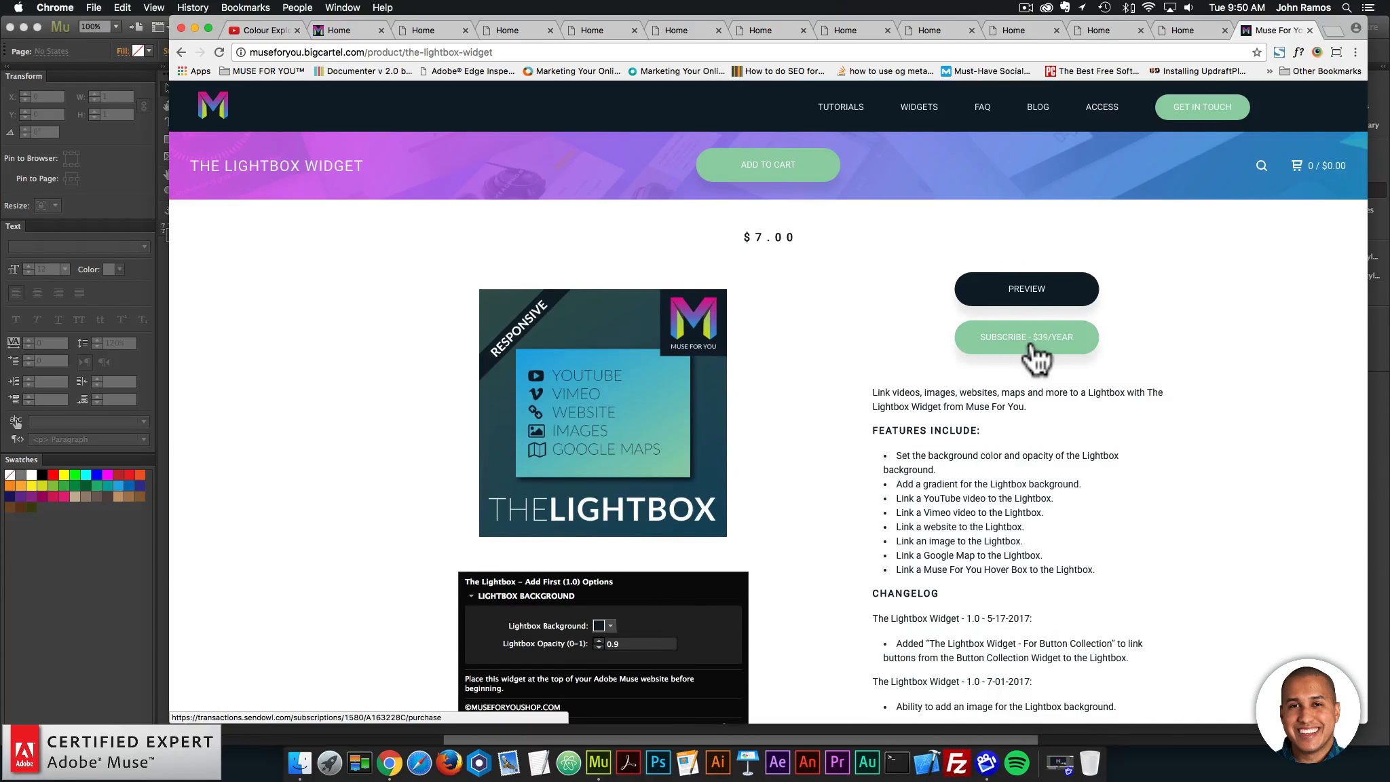
scroll(965, 416, down, 5)
scroll(583, 441, down, 9)
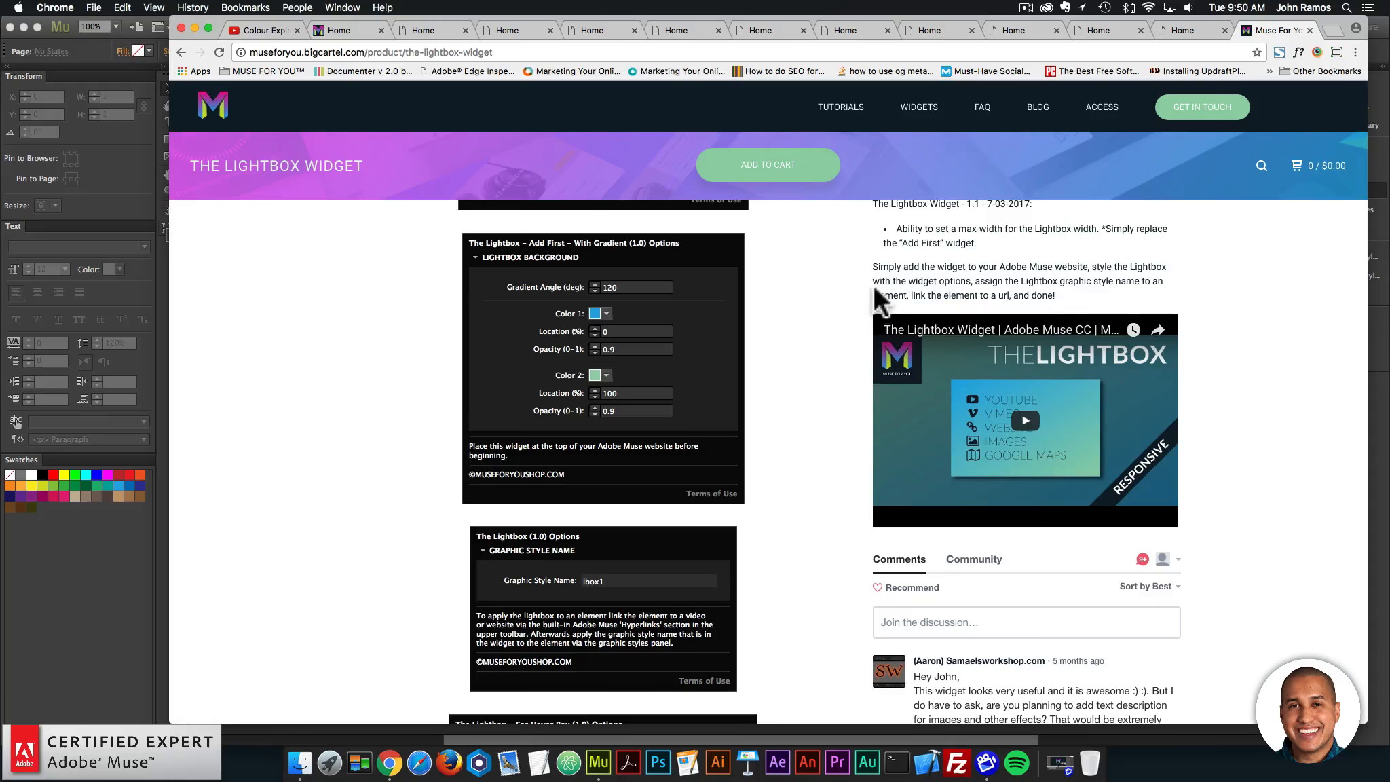
scroll(832, 295, down, 5)
scroll(821, 414, down, 3)
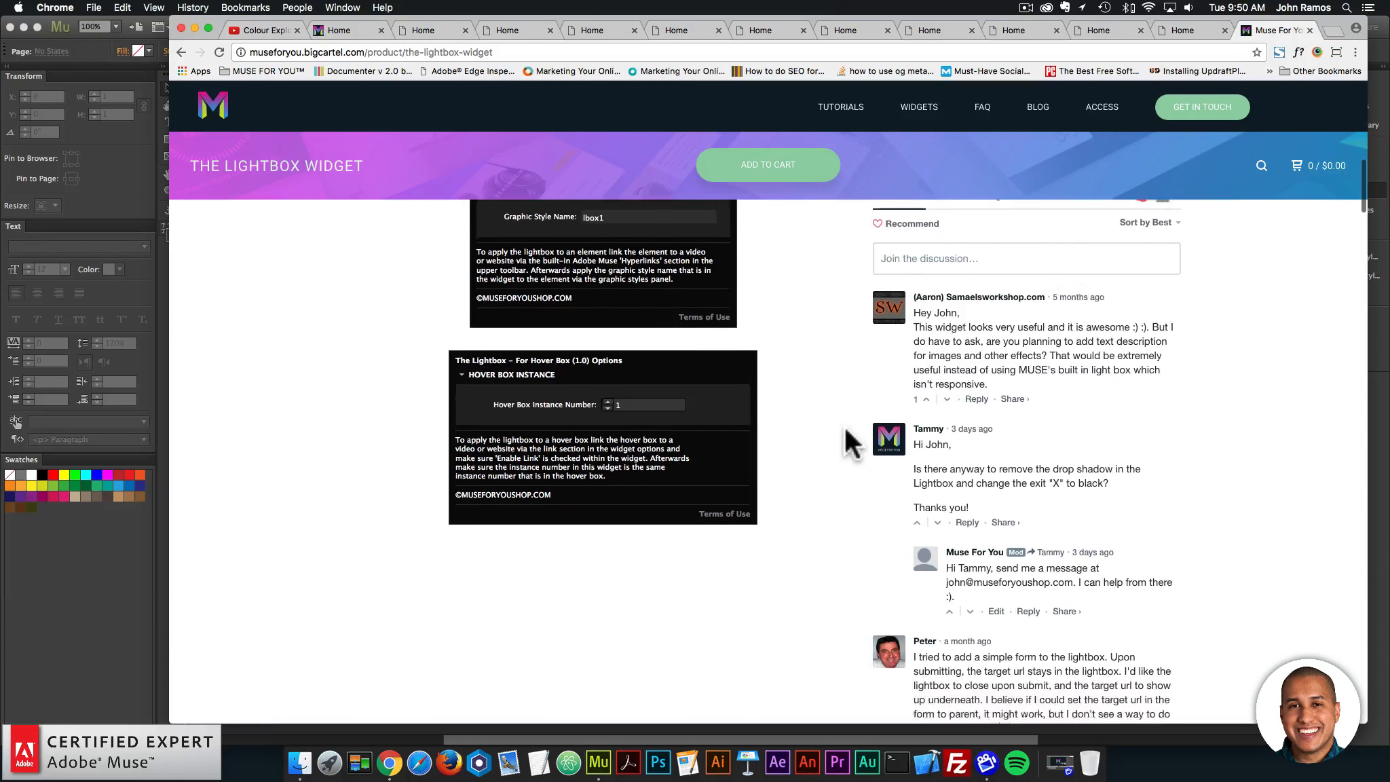
scroll(836, 429, up, 15)
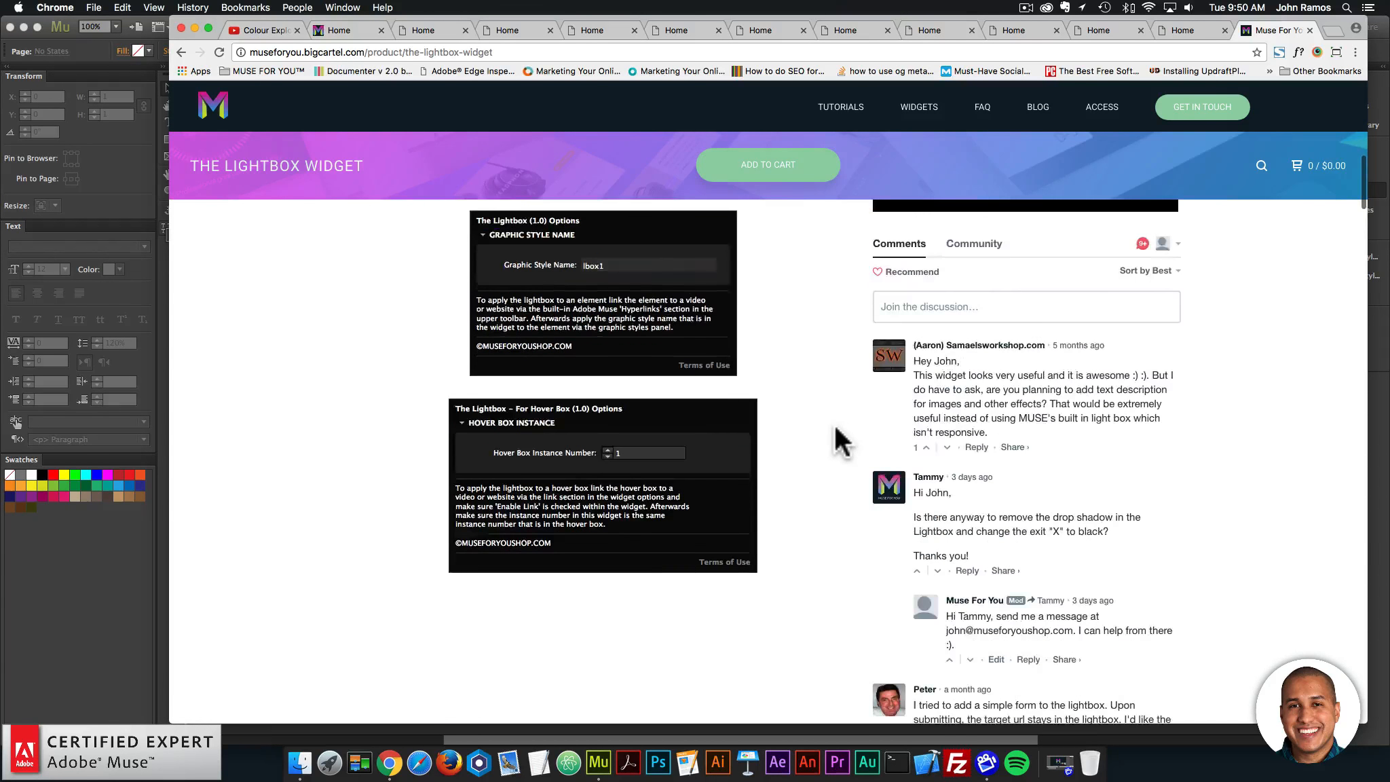